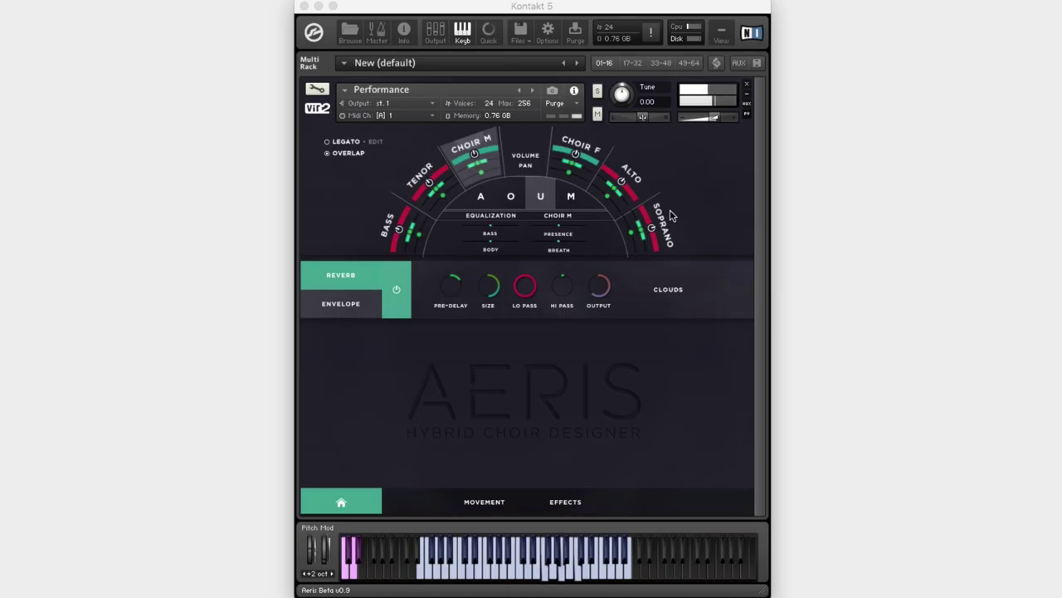
Step: Cycle the choir vowel through A, O and U, finishing on M
{"action": "left_click", "coordinate": [481, 199]}
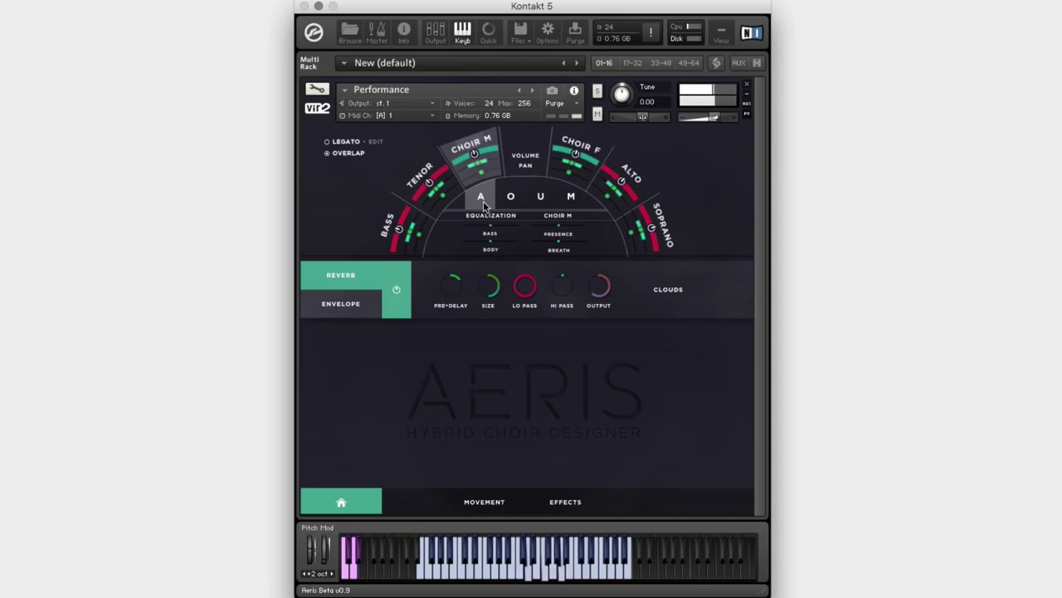
{"action": "left_click", "coordinate": [510, 196]}
{"action": "left_click", "coordinate": [541, 196]}
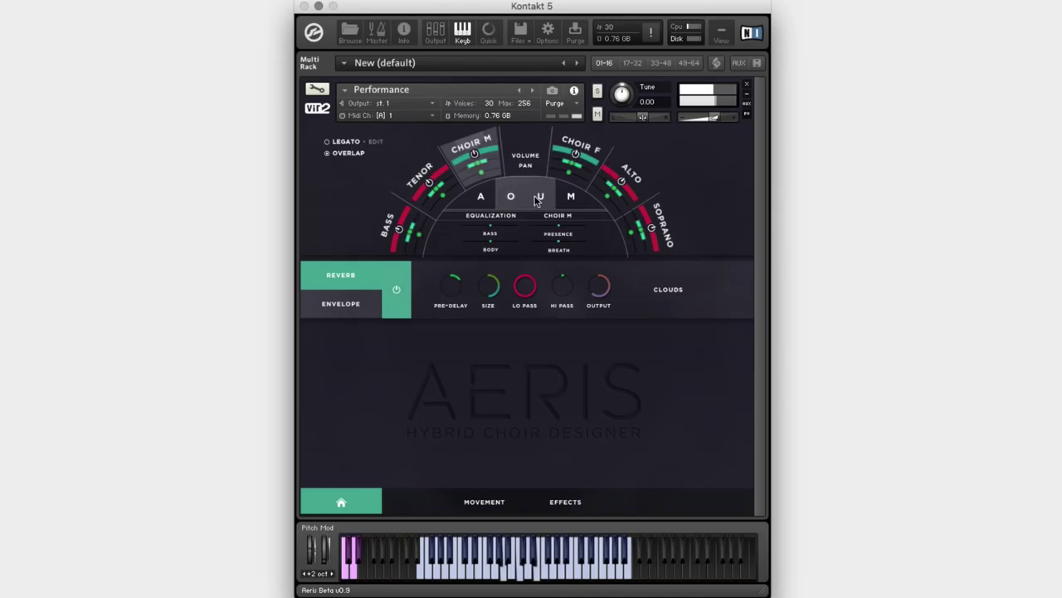
{"action": "left_click", "coordinate": [573, 197]}
{"action": "left_click", "coordinate": [577, 199]}
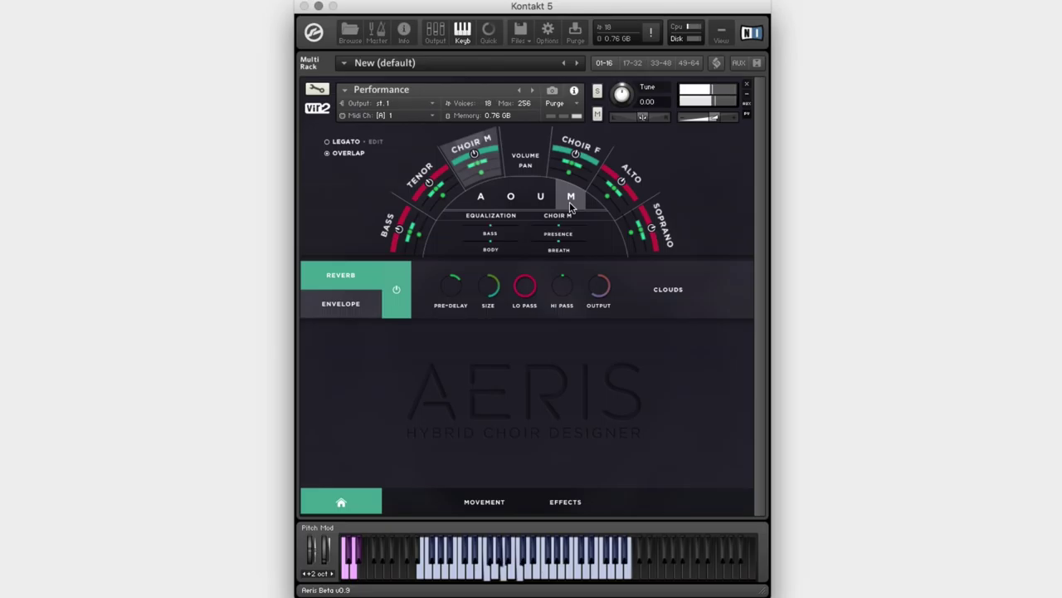
{"action": "left_click", "coordinate": [549, 206]}
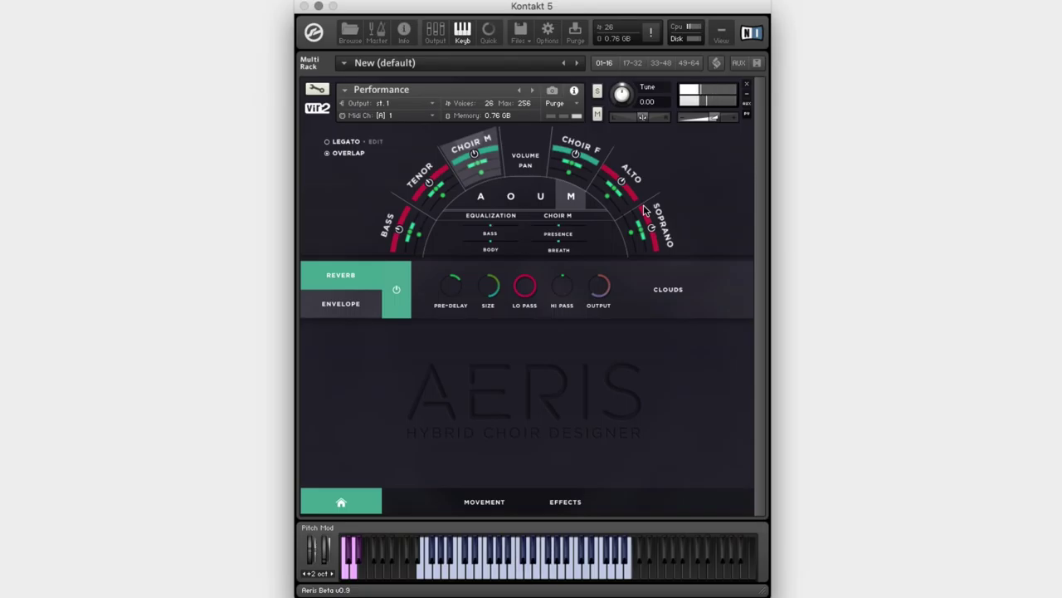
Step: Select the Tenor, Bass, Choir M, Choir F, Alto and Soprano sections in turn, ending on Choir F
{"action": "left_click", "coordinate": [430, 163]}
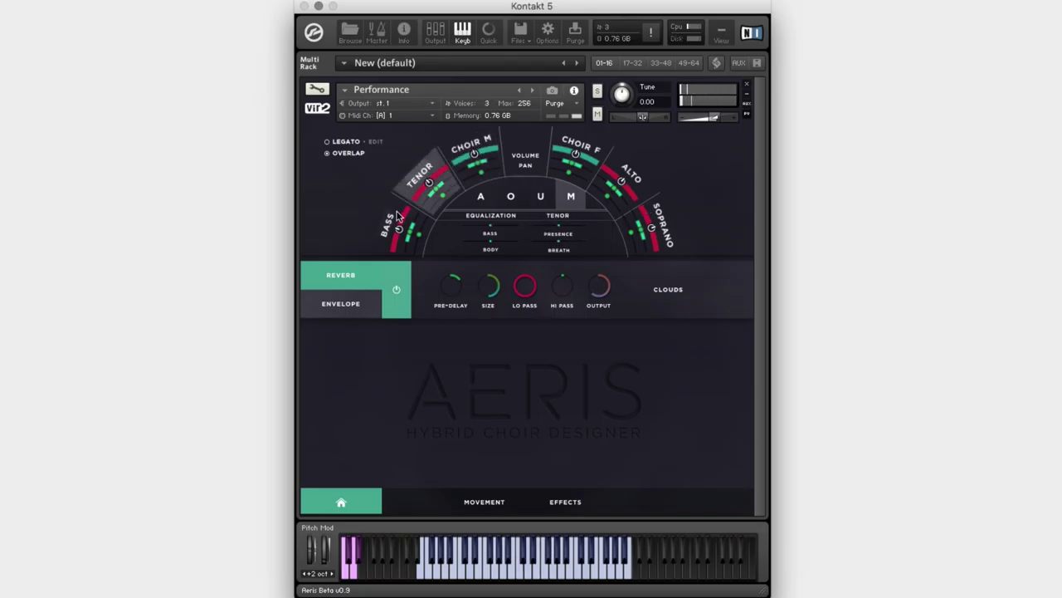
{"action": "left_click", "coordinate": [385, 219]}
{"action": "left_click", "coordinate": [419, 172]}
{"action": "left_click", "coordinate": [471, 146]}
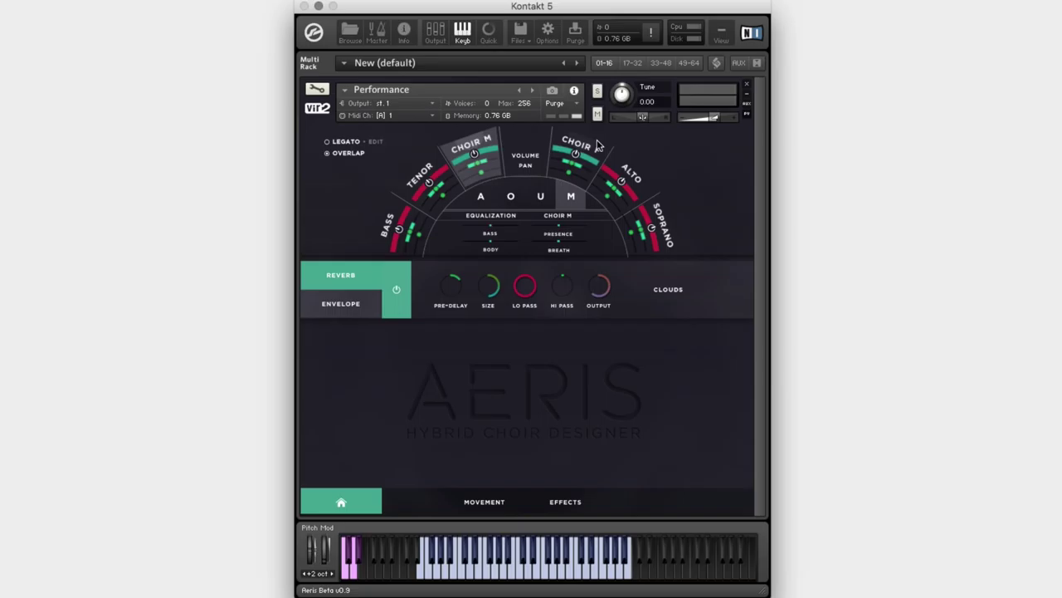
{"action": "left_click", "coordinate": [596, 148]}
{"action": "left_click", "coordinate": [636, 168]}
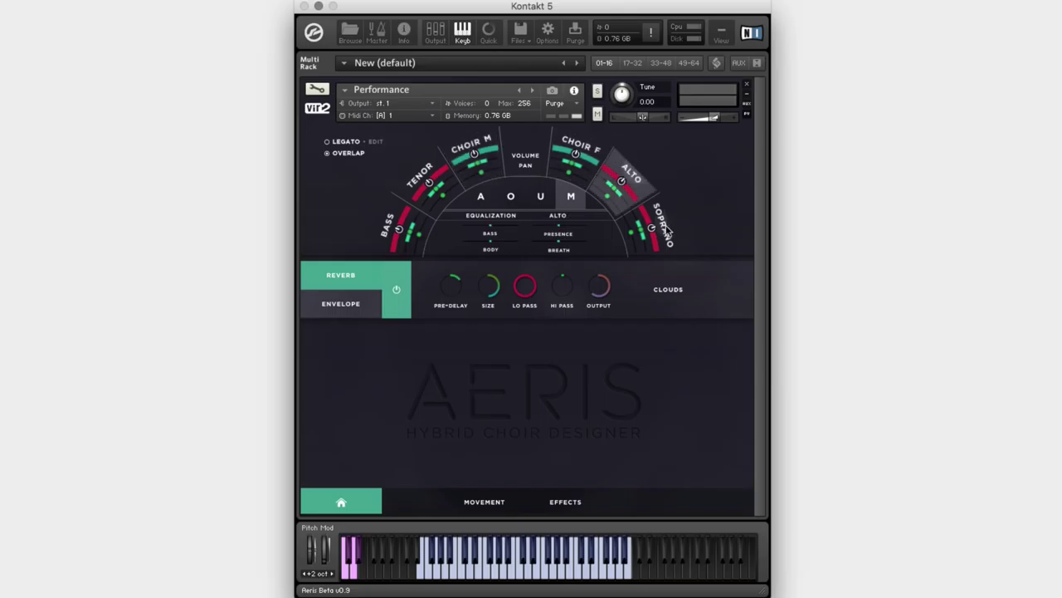
{"action": "left_click", "coordinate": [666, 230]}
{"action": "left_click", "coordinate": [643, 179]}
{"action": "left_click", "coordinate": [581, 148]}
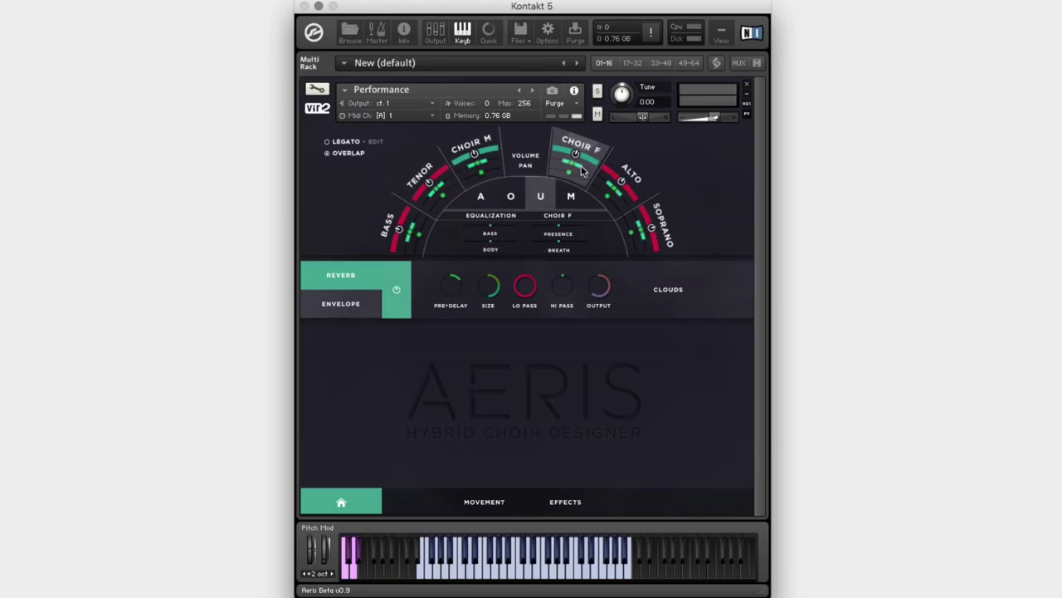
Step: Toggle Choir M off and back on, then uncheck Overlap to separate section key ranges
{"action": "left_click", "coordinate": [474, 154]}
{"action": "left_click", "coordinate": [473, 155]}
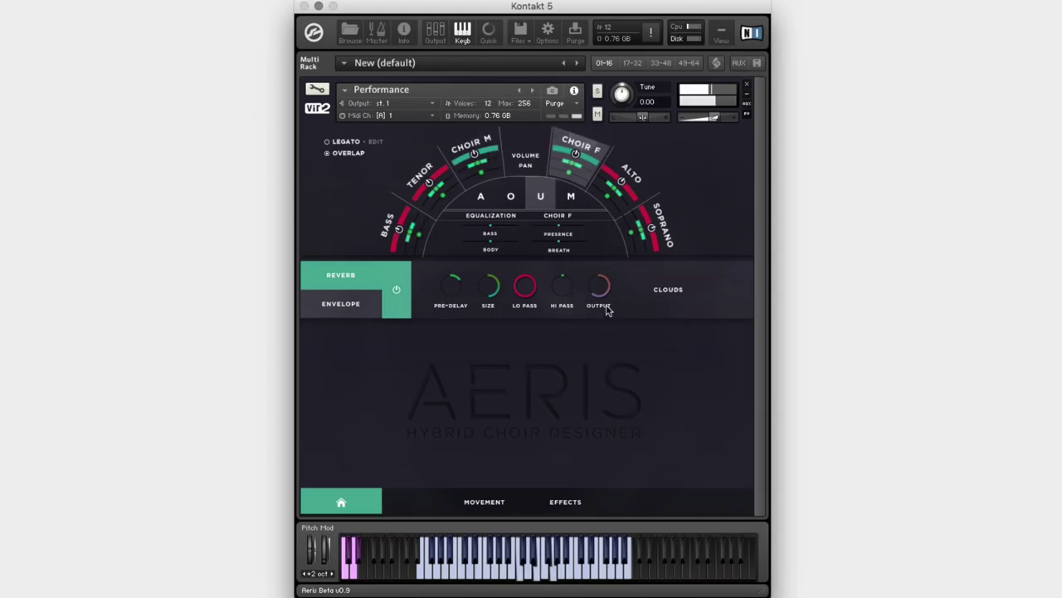
{"action": "left_click", "coordinate": [346, 153]}
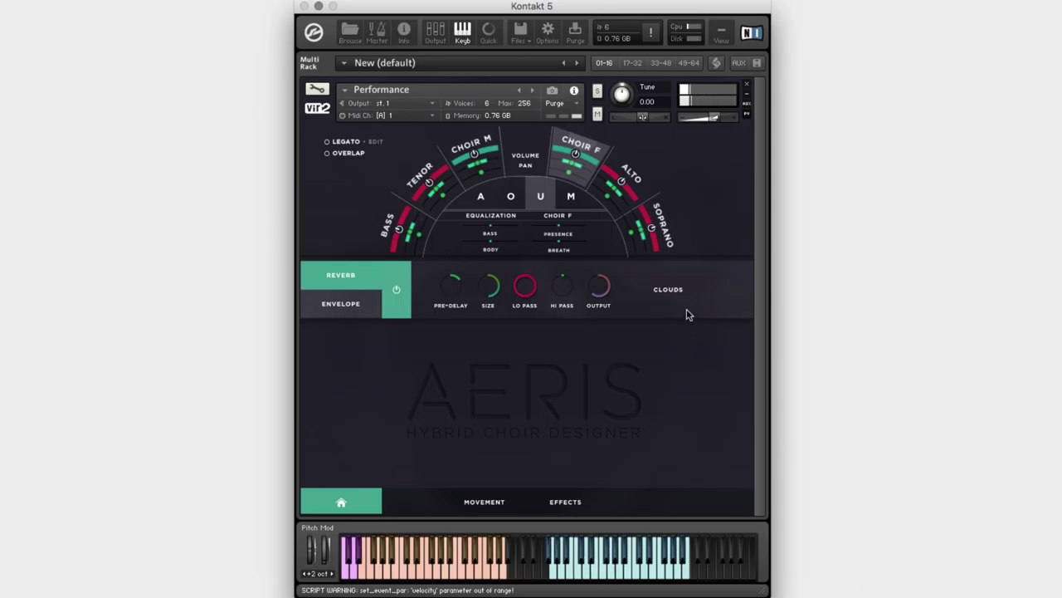
Step: Power off Choir F and Choir M, power on Bass, Tenor, Alto and Soprano, and pick vowel O
{"action": "left_click", "coordinate": [576, 155]}
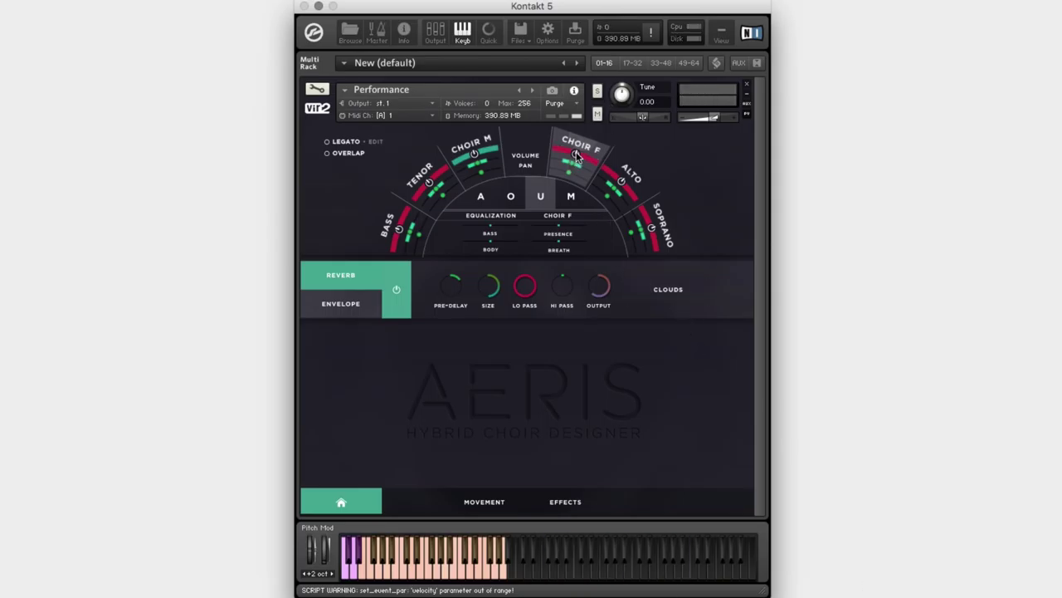
{"action": "left_click", "coordinate": [473, 154]}
{"action": "left_click", "coordinate": [394, 235]}
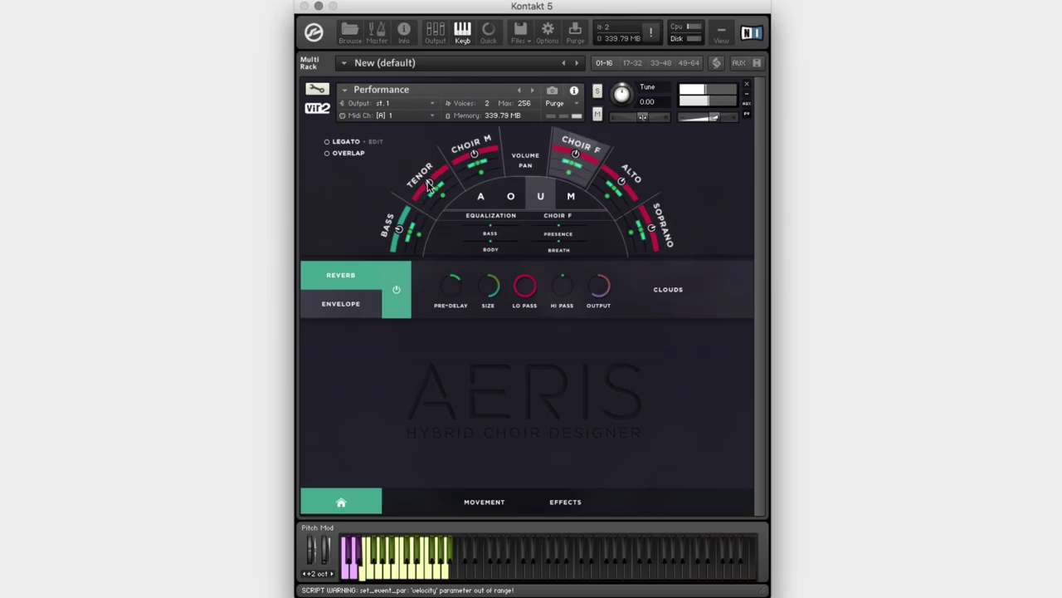
{"action": "left_click_drag", "start_coordinate": [429, 184], "coordinate": [431, 179]}
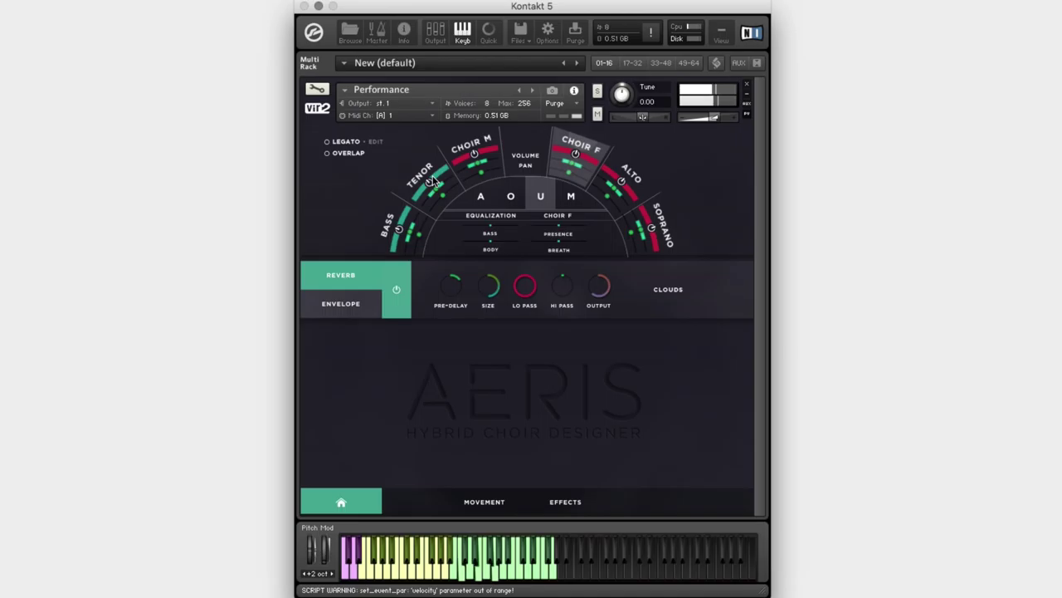
{"action": "left_click", "coordinate": [622, 183]}
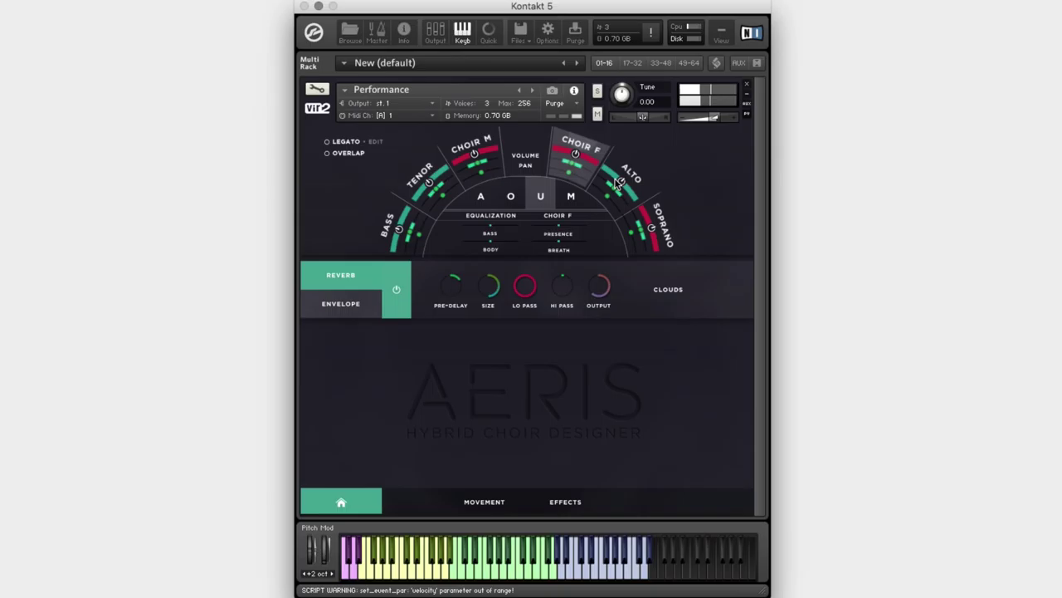
{"action": "left_click", "coordinate": [652, 228]}
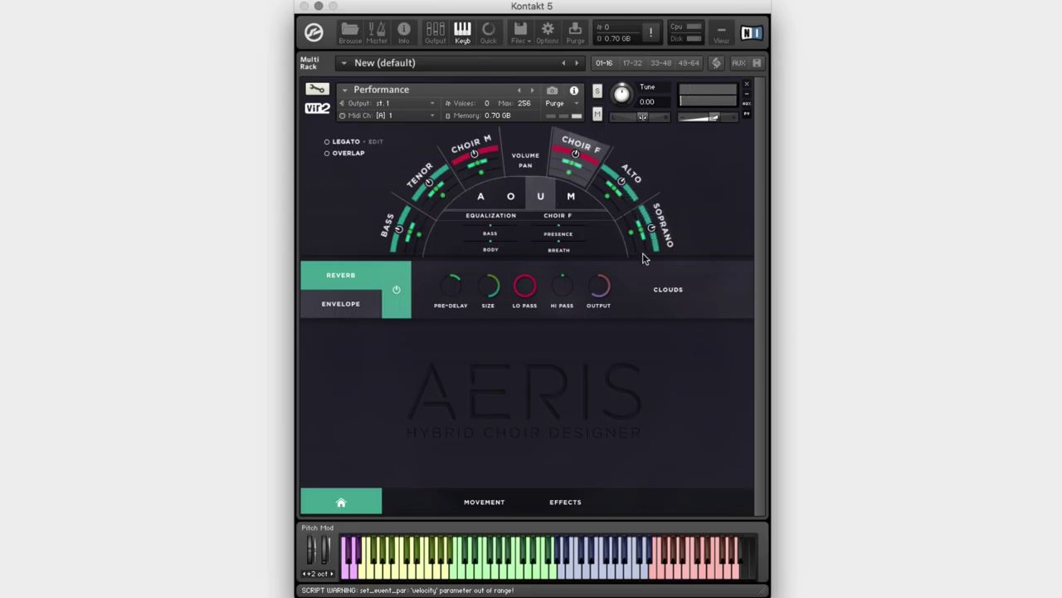
{"action": "left_click", "coordinate": [516, 202]}
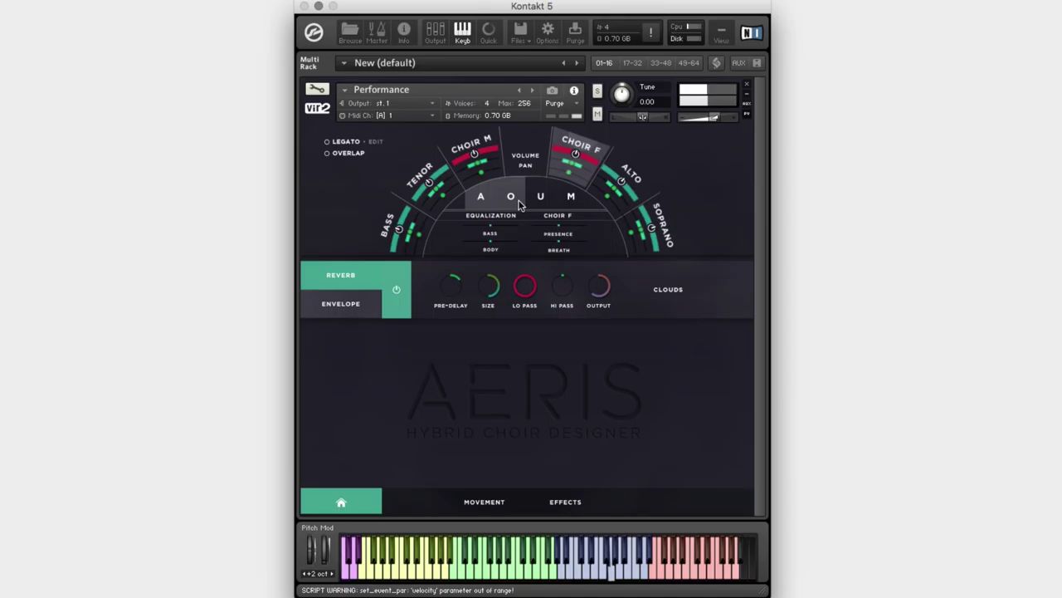
{"action": "left_click", "coordinate": [516, 201]}
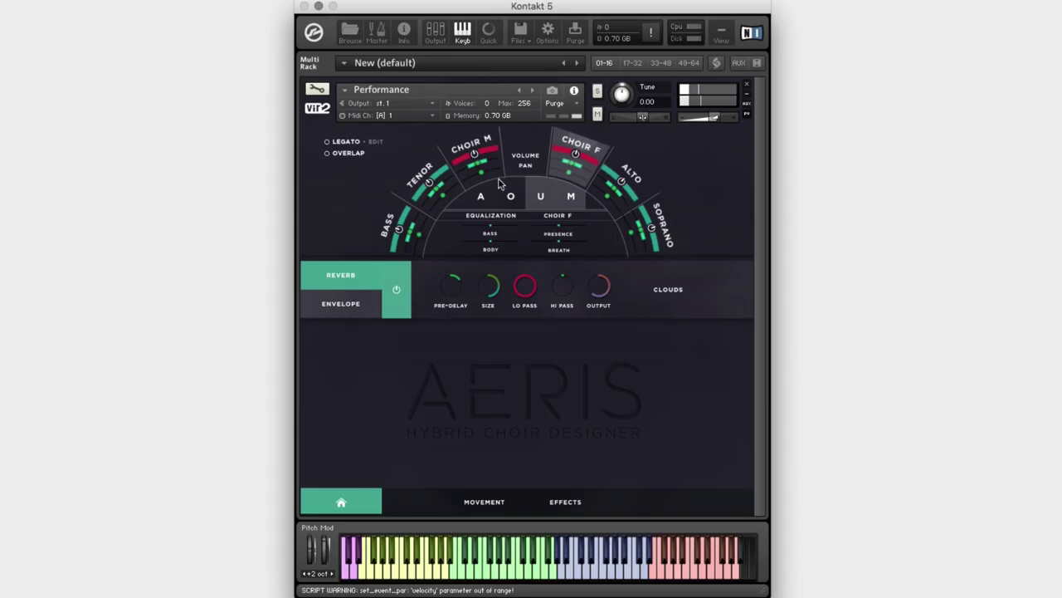
Step: Switch off the Tenor, Bass and Soprano sections, leaving only Alto
{"action": "left_click", "coordinate": [425, 189]}
{"action": "left_click", "coordinate": [401, 234]}
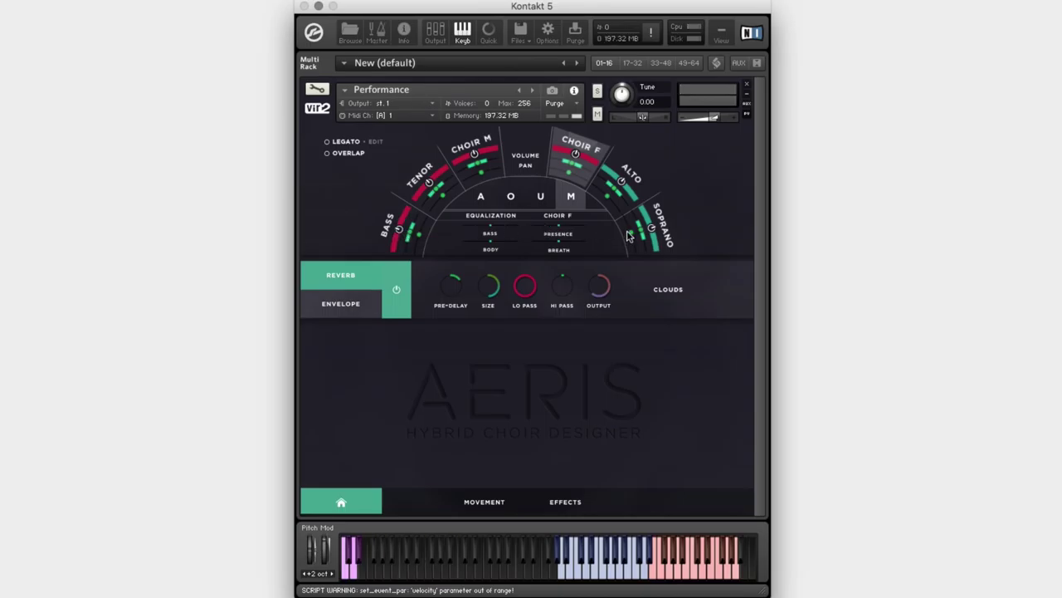
{"action": "left_click", "coordinate": [651, 234]}
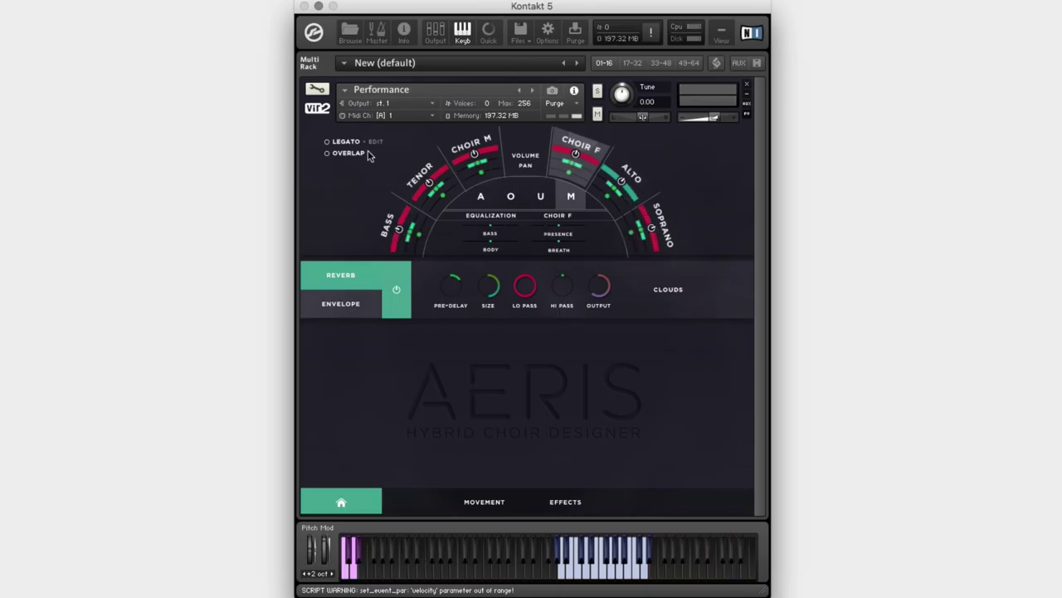
Step: Enable Legato and raise its speed in the legato EDIT settings
{"action": "left_click", "coordinate": [340, 141]}
{"action": "left_click", "coordinate": [373, 143]}
{"action": "left_click_drag", "start_coordinate": [343, 177], "coordinate": [342, 183]}
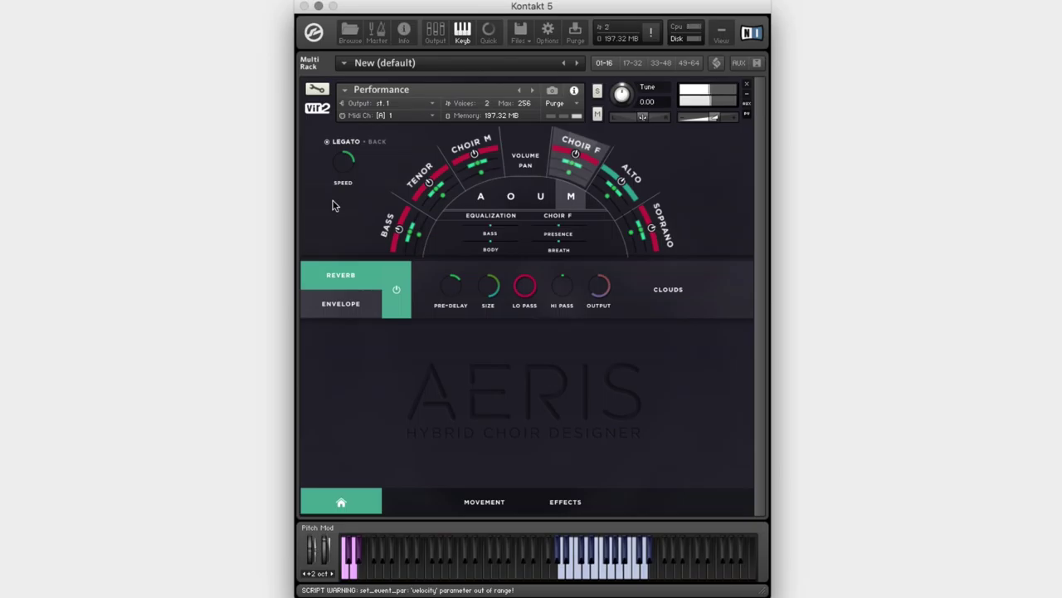
{"action": "left_click_drag", "start_coordinate": [339, 169], "coordinate": [343, 141]}
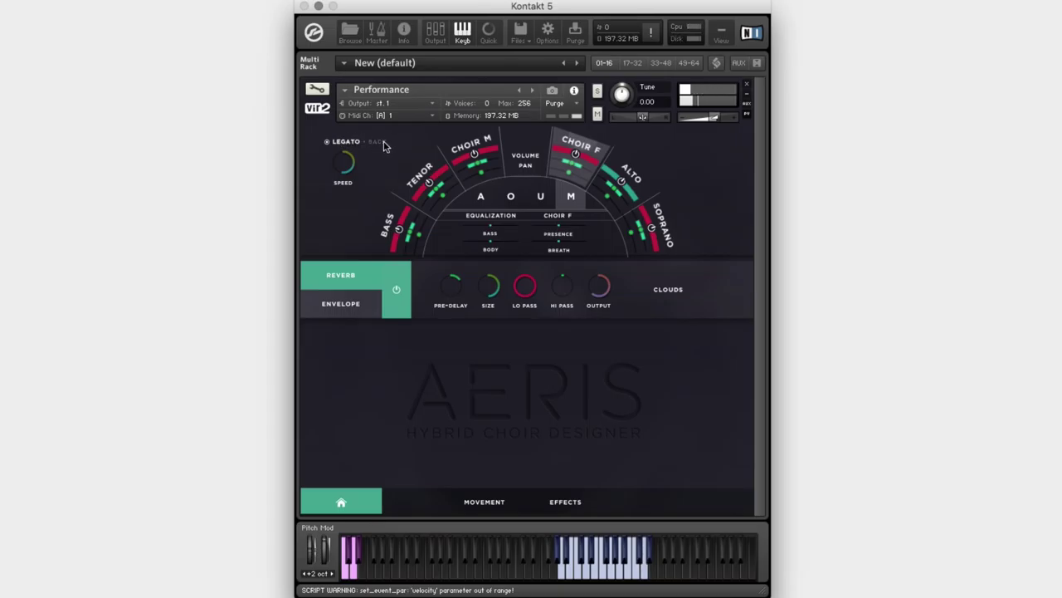
Step: Leave the legato speed settings with BACK to return to the Legato and Overlap options
{"action": "left_click", "coordinate": [378, 141]}
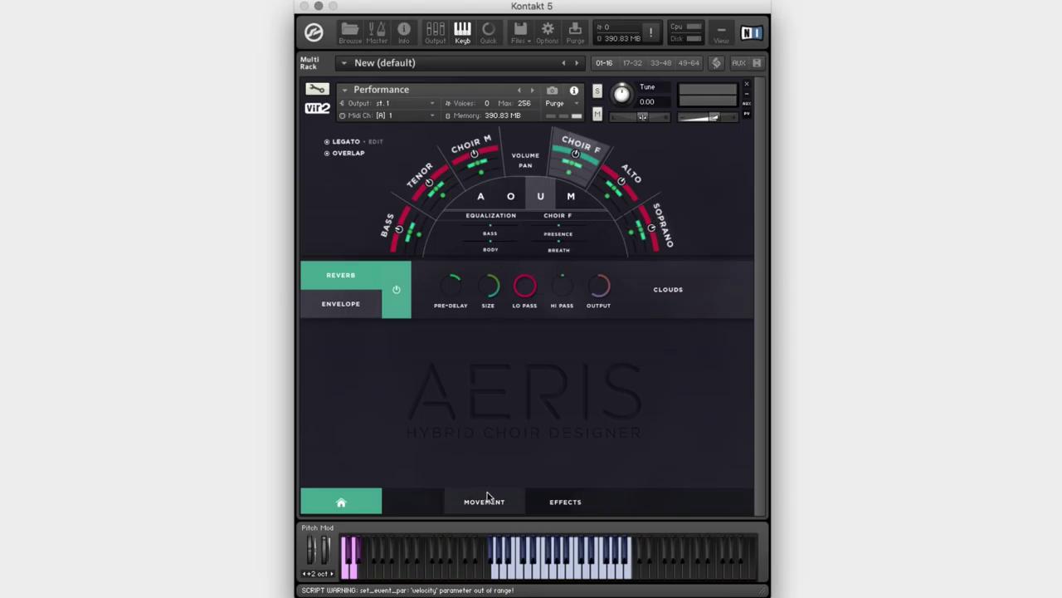
Step: Lengthen the envelope attack, set release to about 893 ms, and switch Choir M on
{"action": "left_click", "coordinate": [350, 309]}
{"action": "left_click_drag", "start_coordinate": [455, 298], "coordinate": [450, 257]}
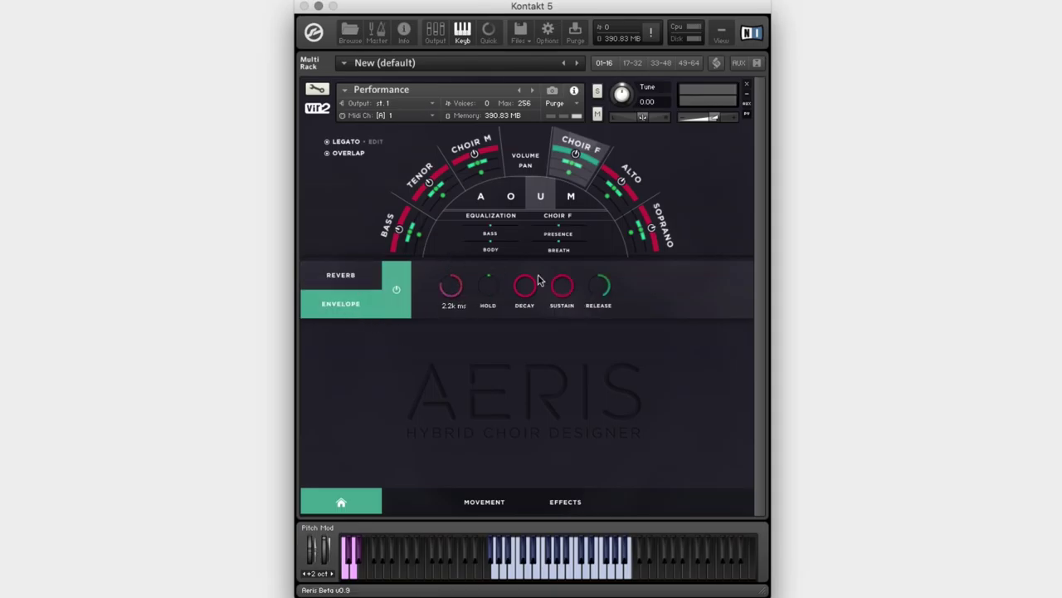
{"action": "left_click_drag", "start_coordinate": [594, 287], "coordinate": [587, 268]}
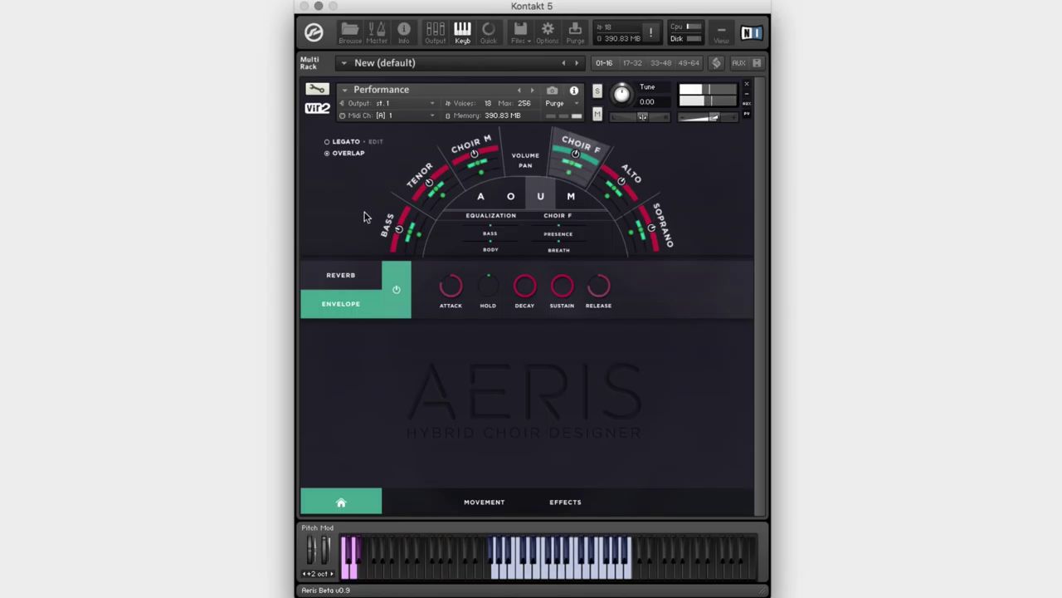
{"action": "left_click", "coordinate": [477, 161]}
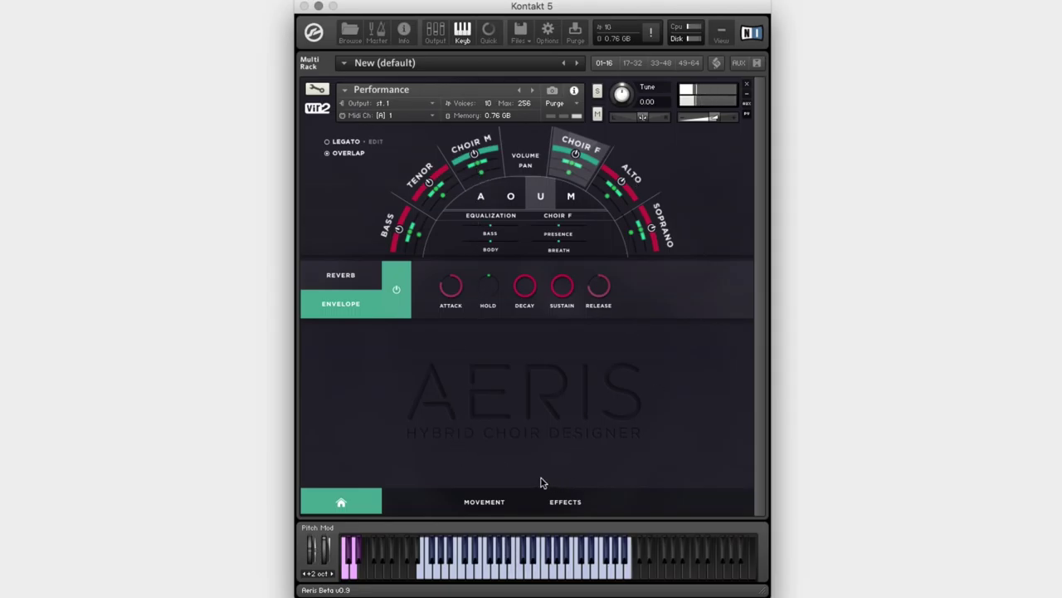
Step: On the movement modulation page, enable the LFO and set its target to Pan
{"action": "left_click", "coordinate": [501, 500]}
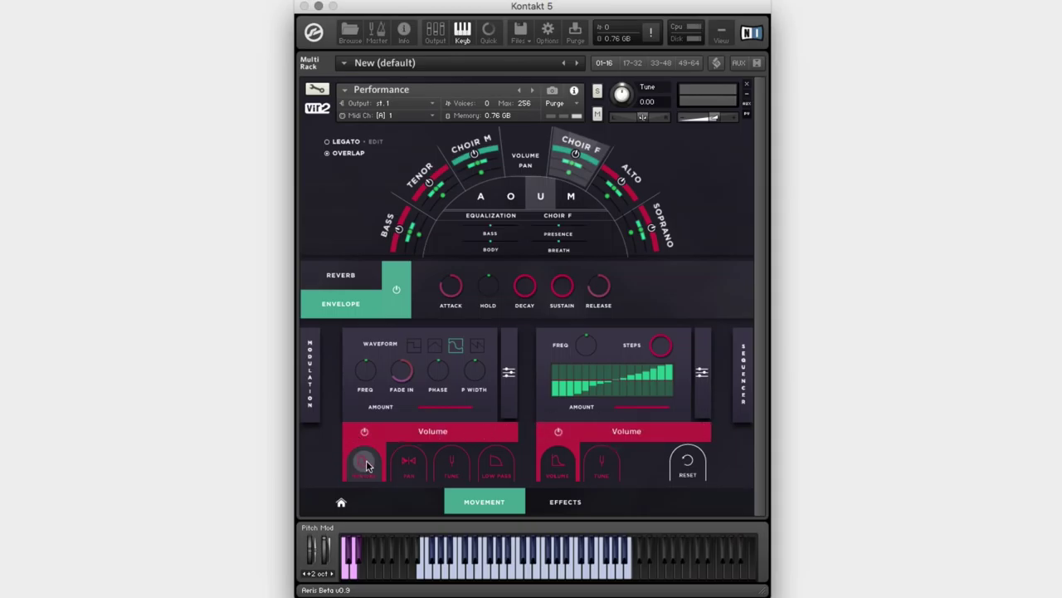
{"action": "left_click", "coordinate": [365, 433]}
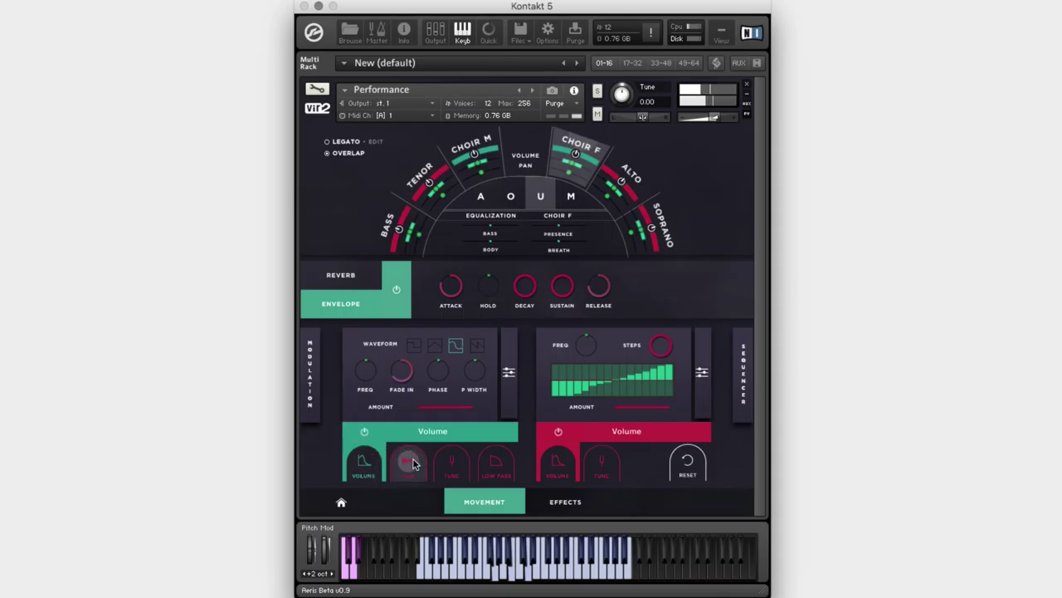
{"action": "left_click", "coordinate": [413, 463]}
{"action": "left_click", "coordinate": [365, 432]}
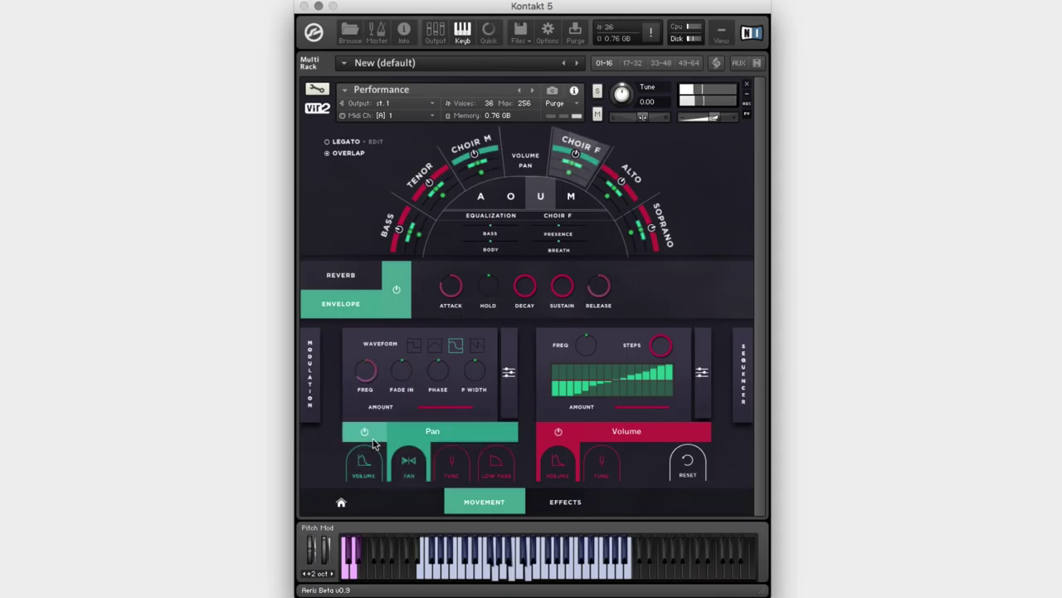
{"action": "left_click", "coordinate": [435, 432]}
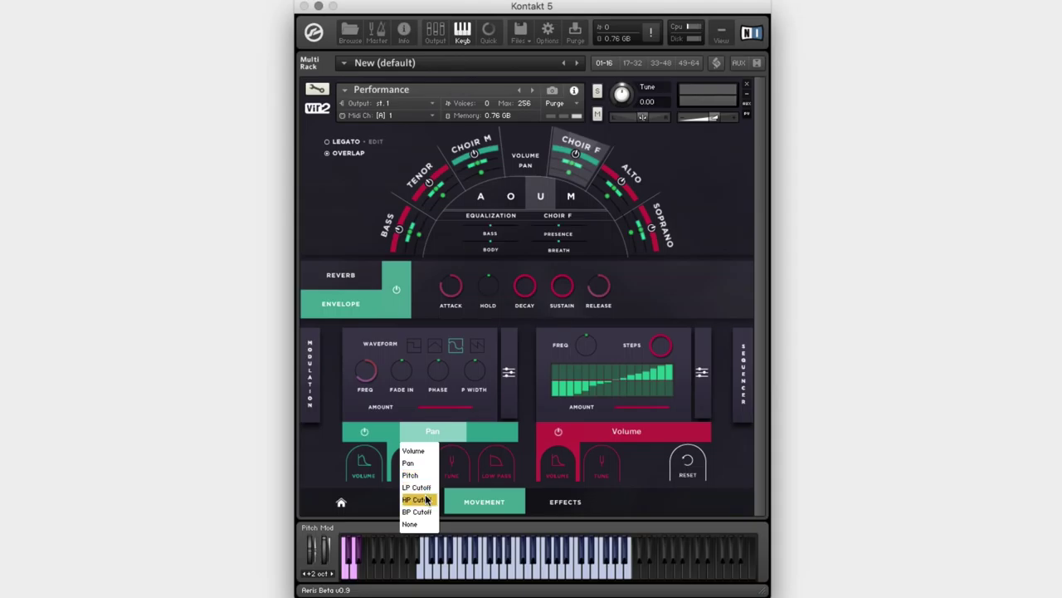
{"action": "left_click", "coordinate": [437, 434]}
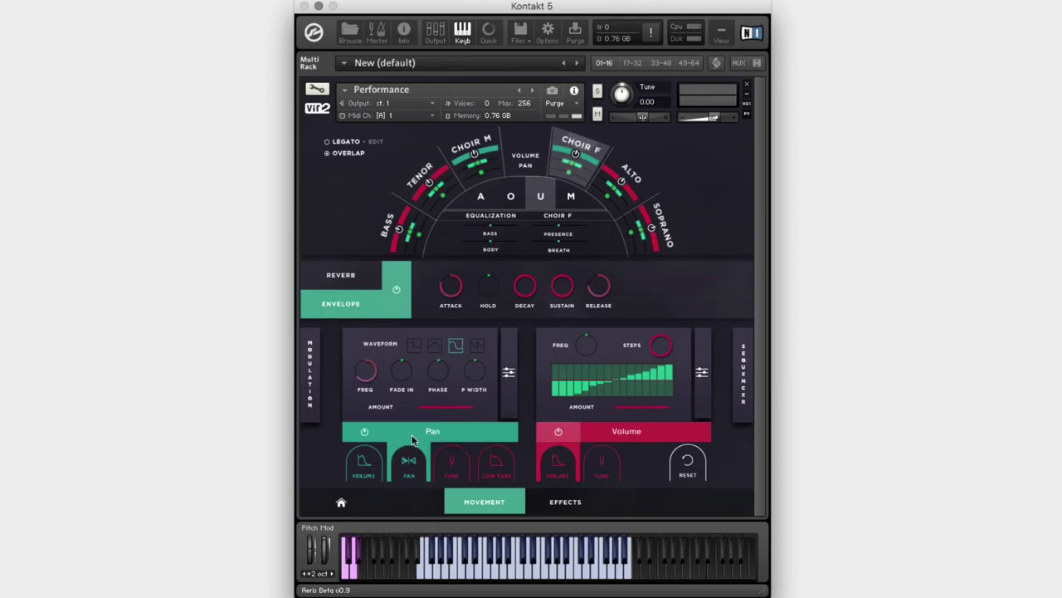
Step: Turn off the LFO and enable the step sequencer with Pitch as its target
{"action": "left_click", "coordinate": [365, 461]}
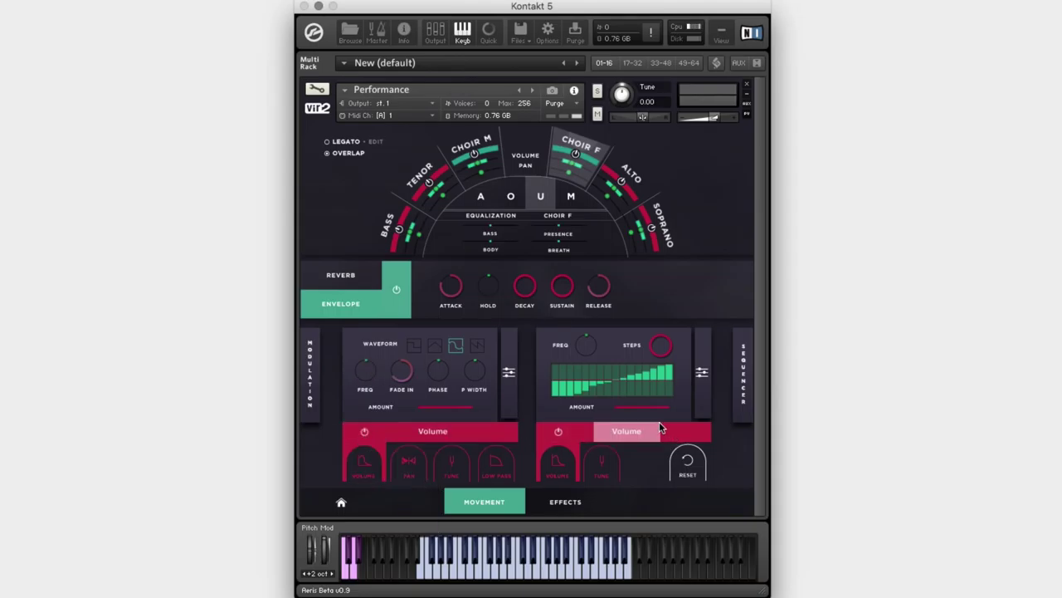
{"action": "left_click", "coordinate": [562, 430]}
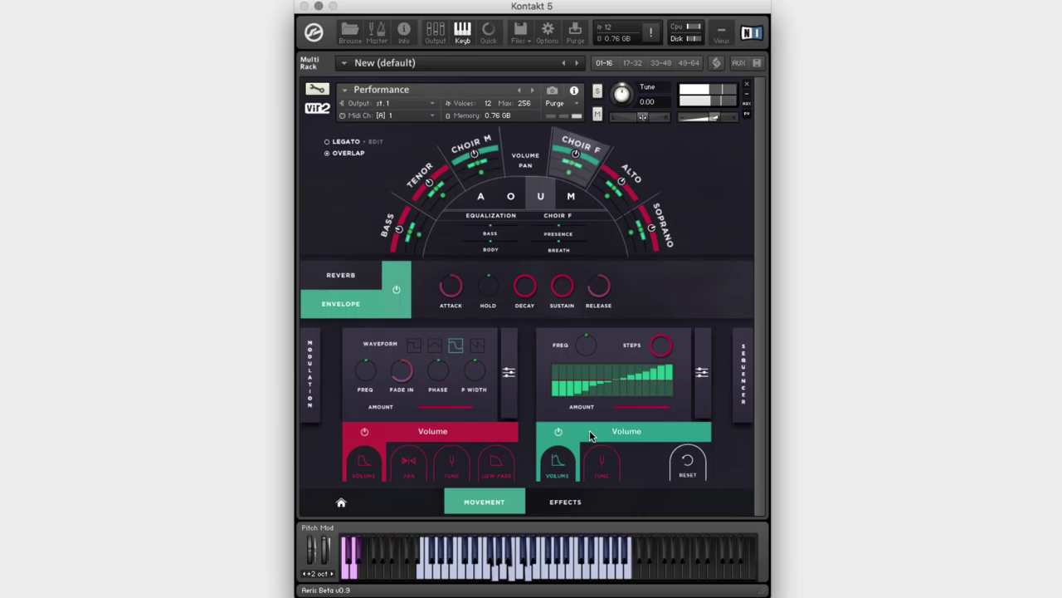
{"action": "left_click", "coordinate": [596, 432]}
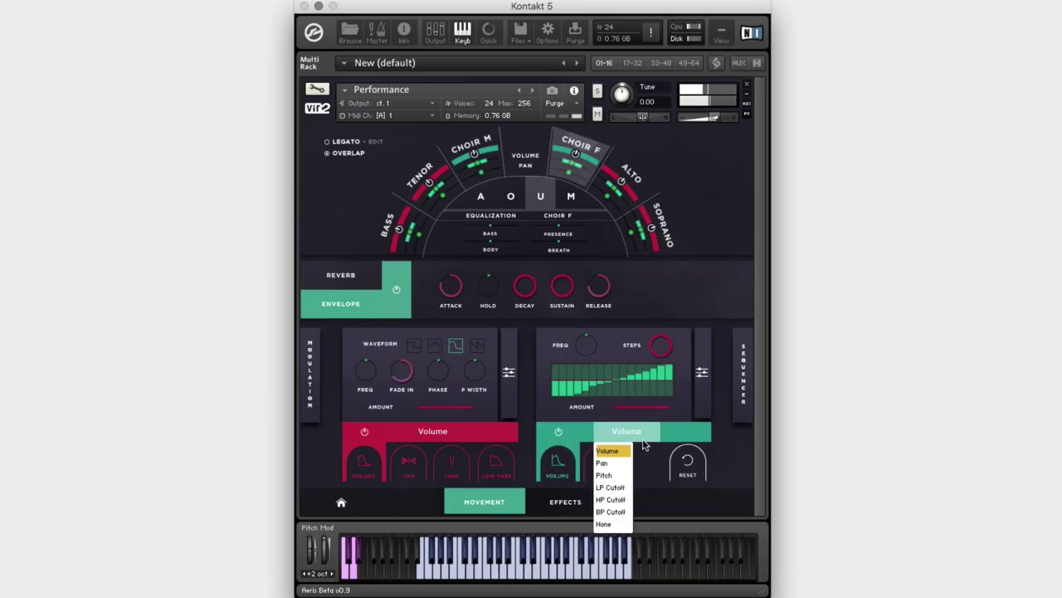
{"action": "left_click", "coordinate": [603, 475]}
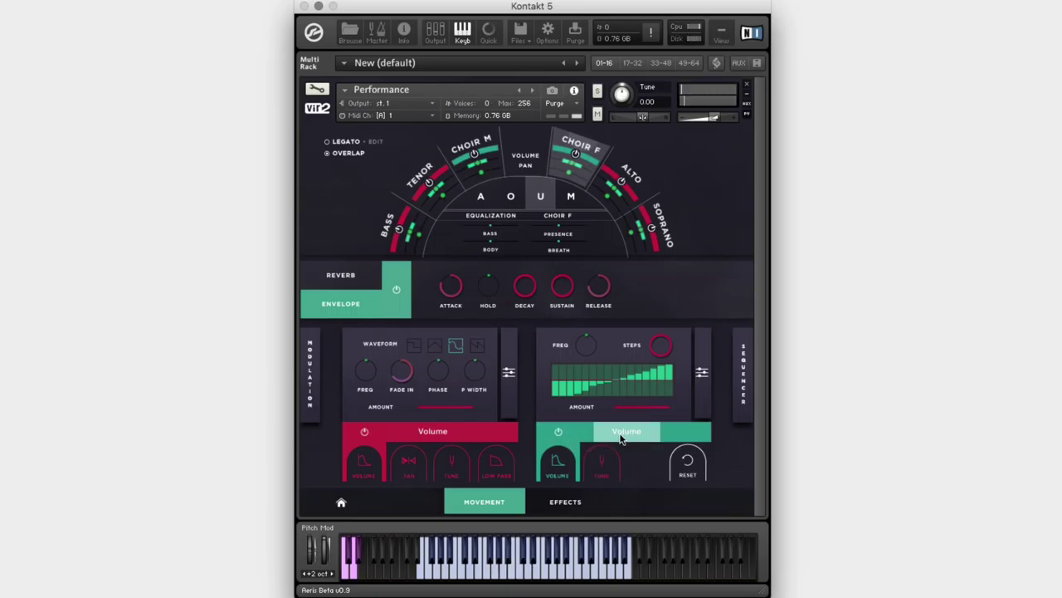
Step: Draw a new varied pitch pattern across the sequencer steps, leaving the sequencer switched off
{"action": "left_click", "coordinate": [563, 432]}
{"action": "left_click", "coordinate": [568, 433]}
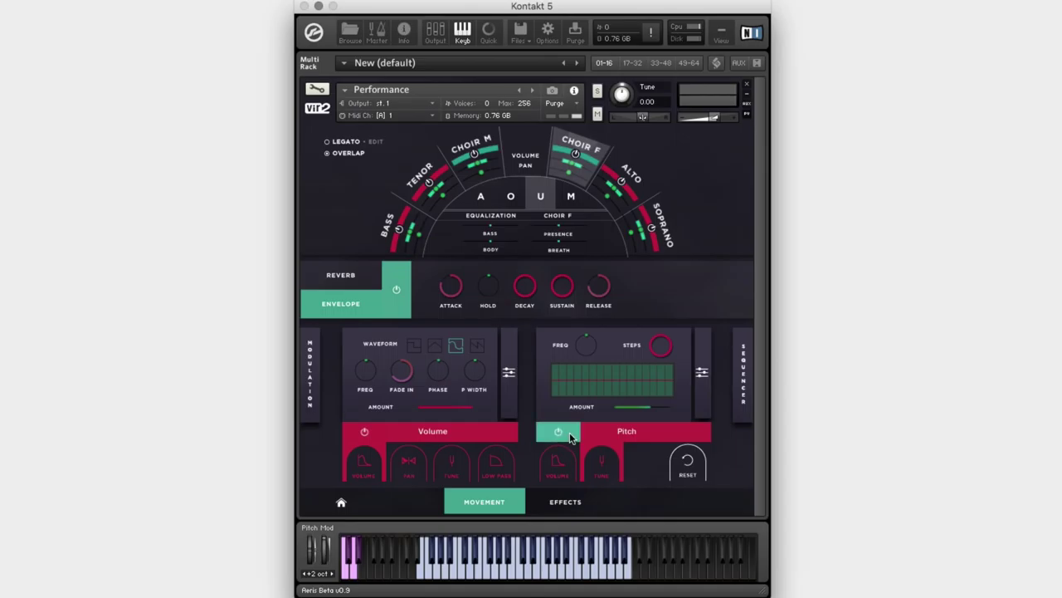
{"action": "mouse_move", "coordinate": [563, 390]}
{"action": "left_mouse_down"}
{"action": "mouse_move", "coordinate": [588, 373]}
{"action": "mouse_move", "coordinate": [625, 390]}
{"action": "mouse_move", "coordinate": [668, 378]}
{"action": "left_mouse_up"}
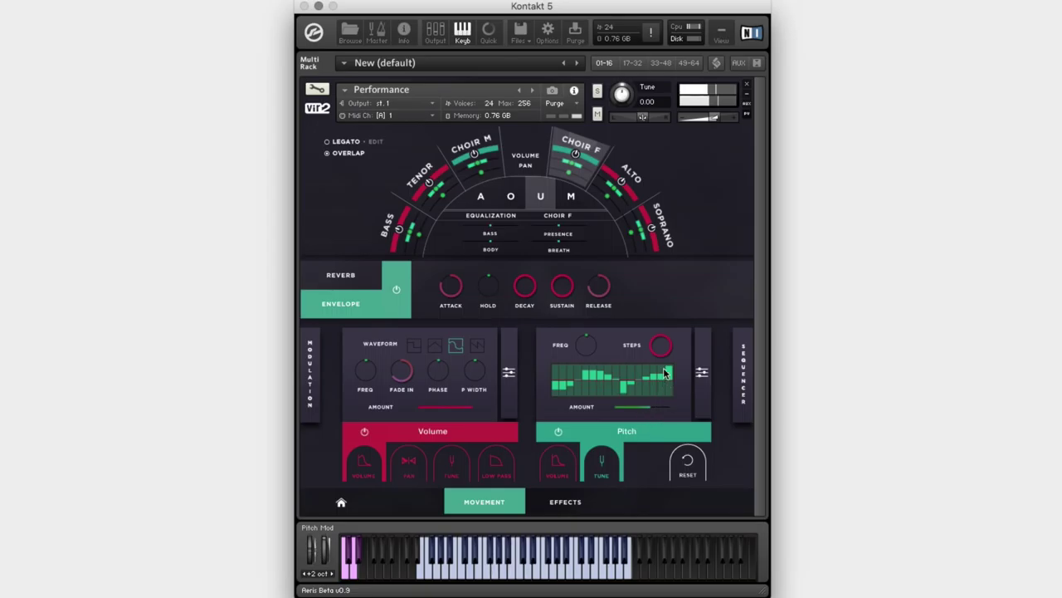
{"action": "left_click", "coordinate": [559, 432]}
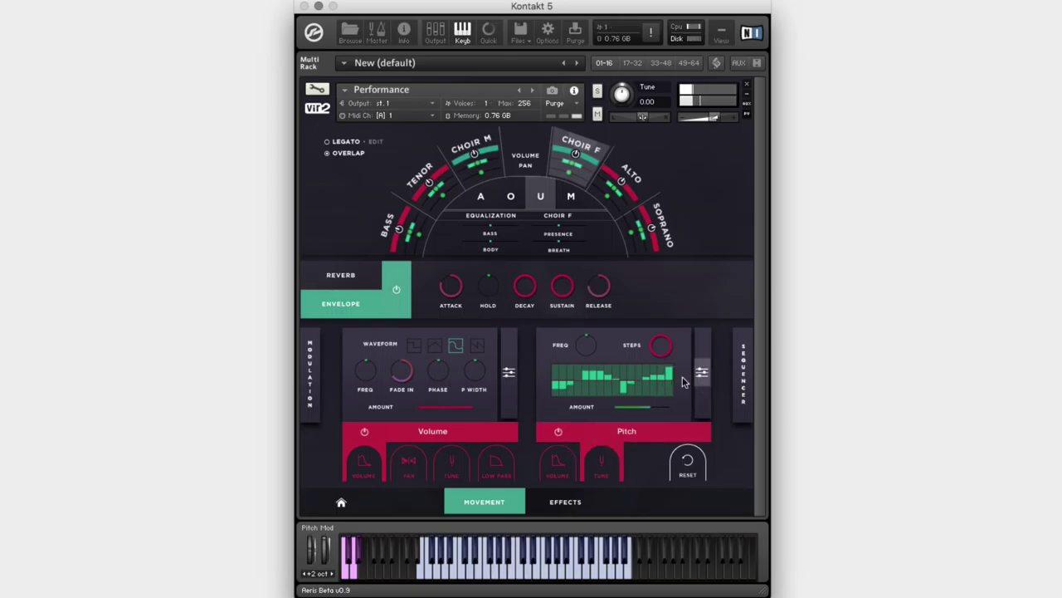
Step: Keep the LFO division at Sixteenth and the preset at Subtle, then close its settings
{"action": "left_click", "coordinate": [510, 375]}
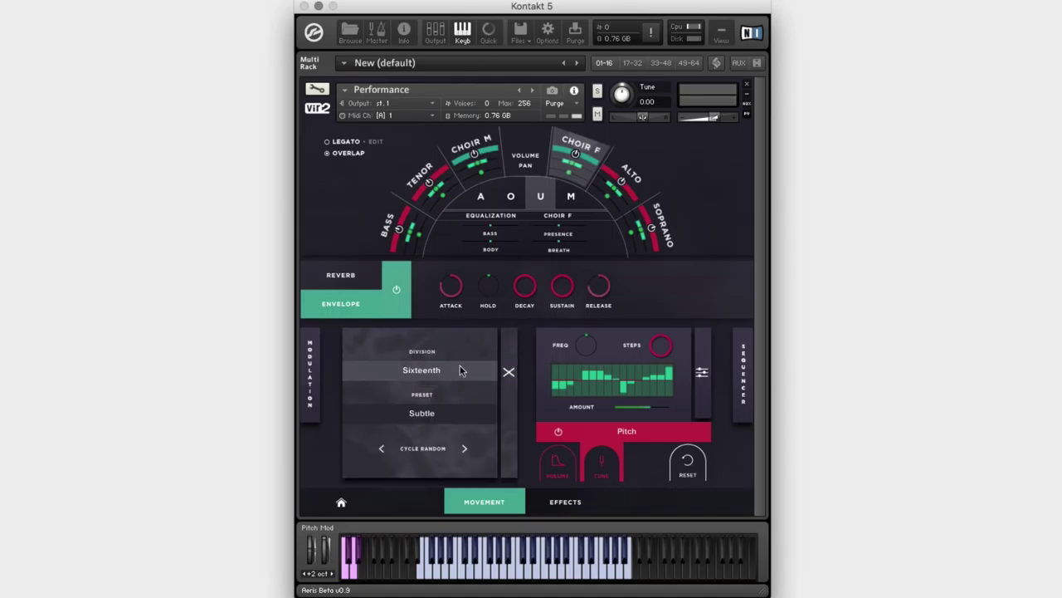
{"action": "left_click", "coordinate": [426, 375]}
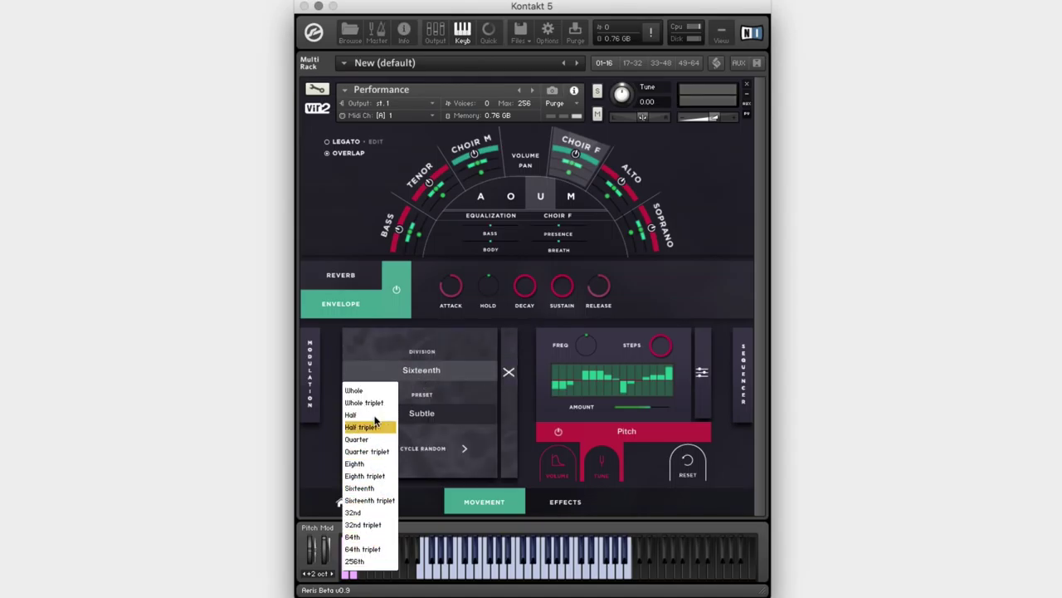
{"action": "left_click", "coordinate": [374, 491]}
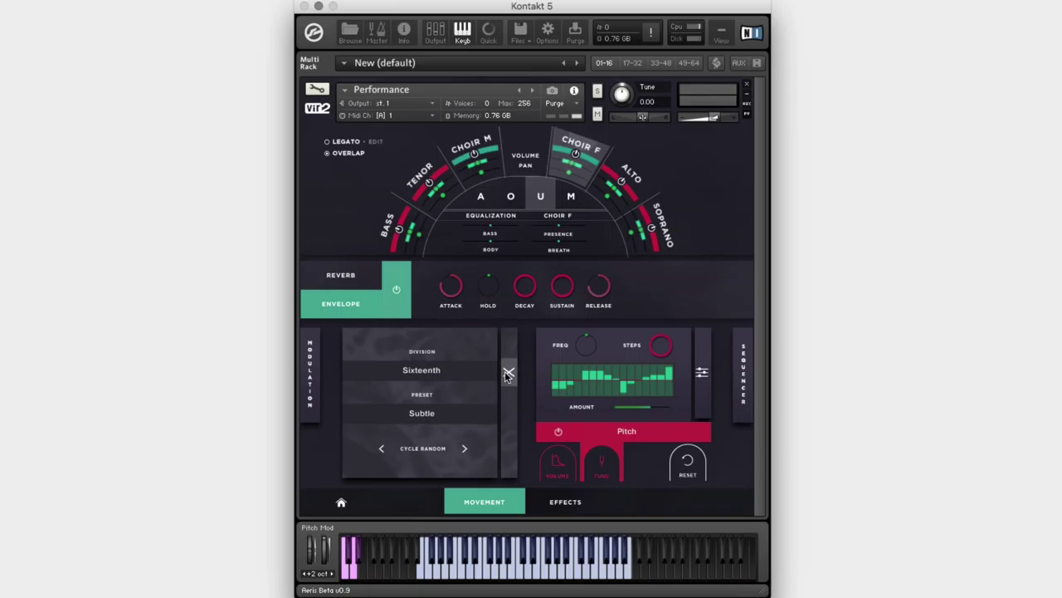
{"action": "left_click", "coordinate": [425, 412]}
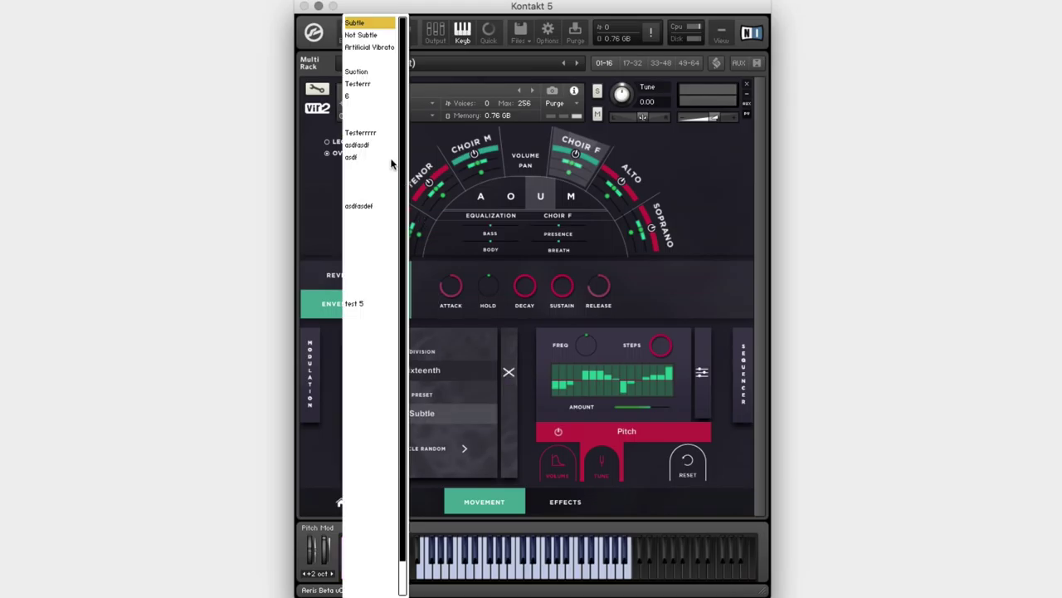
{"action": "left_click", "coordinate": [365, 23]}
{"action": "left_click", "coordinate": [507, 373]}
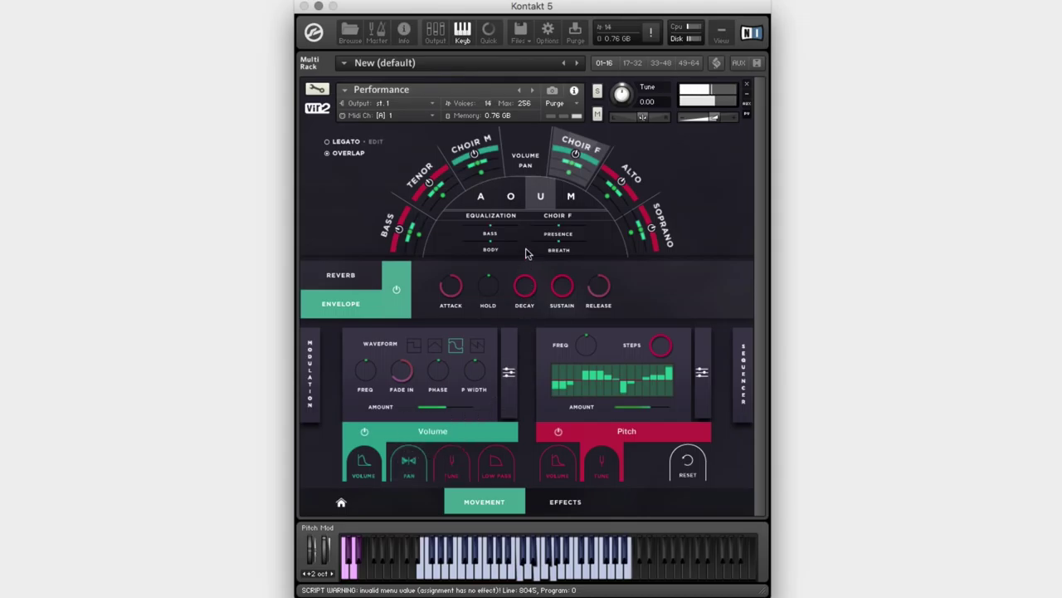
Step: Move the vowel through O and A to M, then power off Choir M and Choir F
{"action": "left_click", "coordinate": [512, 201]}
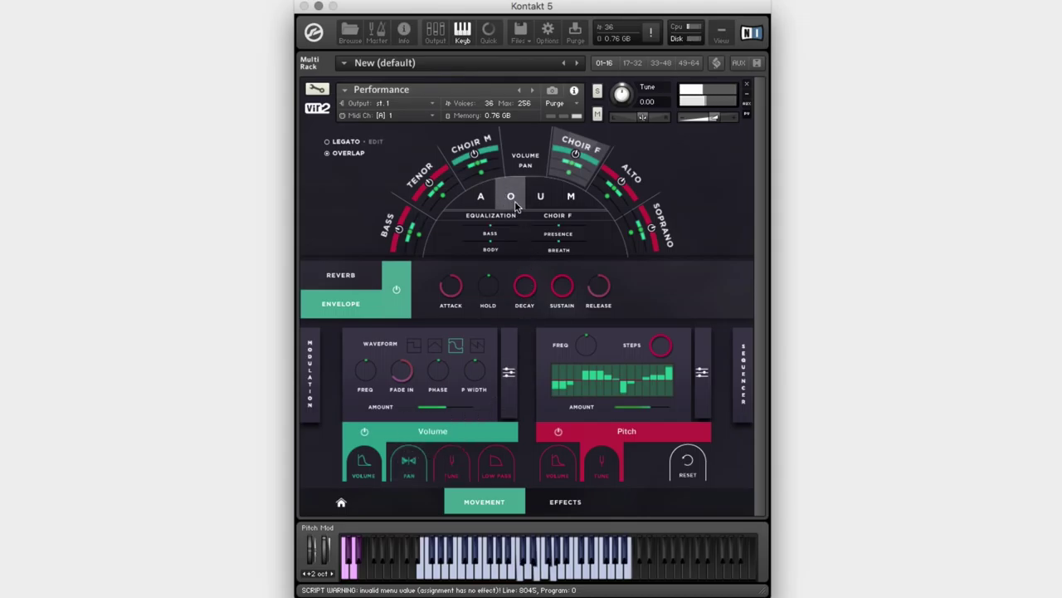
{"action": "left_click", "coordinate": [485, 198]}
{"action": "left_click_drag", "start_coordinate": [512, 200], "coordinate": [572, 199]}
{"action": "left_click", "coordinate": [572, 199]}
{"action": "left_click", "coordinate": [480, 160]}
{"action": "left_click", "coordinate": [573, 156]}
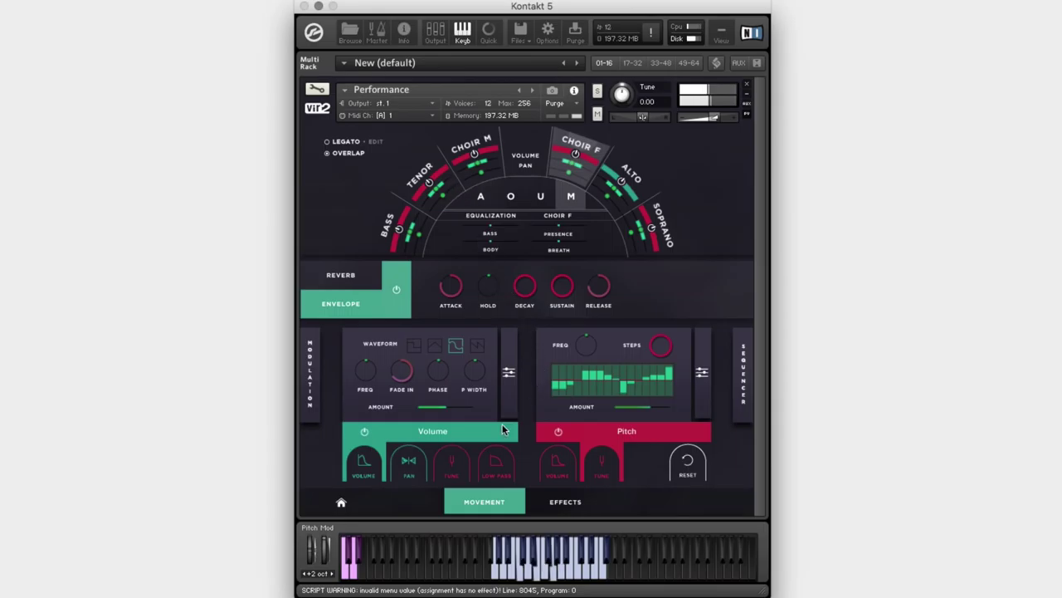
Step: Look over the Delay and Comp effect settings, then go back to the Movement page
{"action": "left_click", "coordinate": [562, 503]}
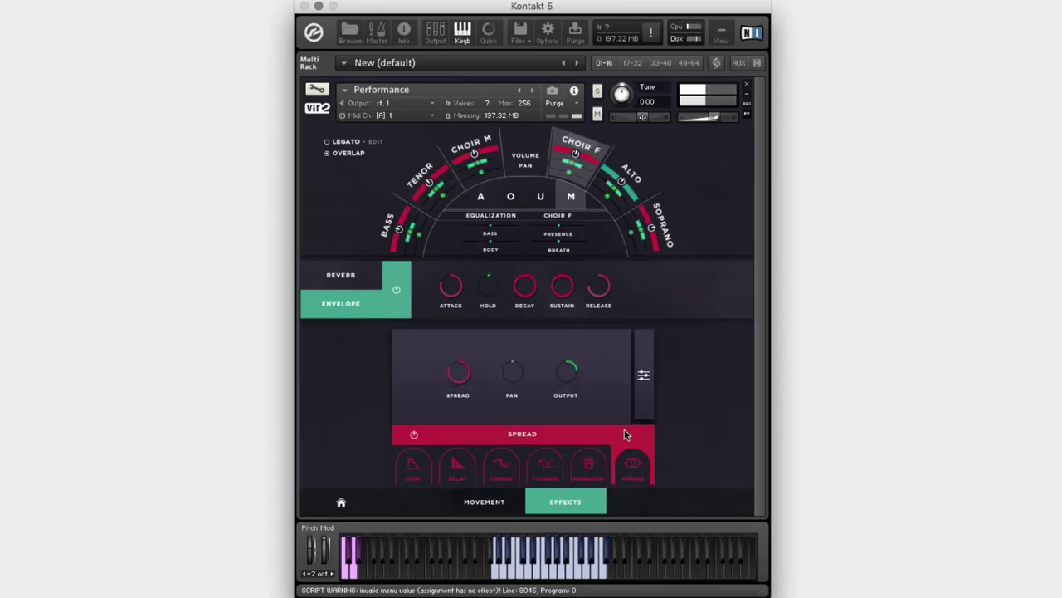
{"action": "left_click", "coordinate": [454, 467]}
{"action": "left_click", "coordinate": [414, 464]}
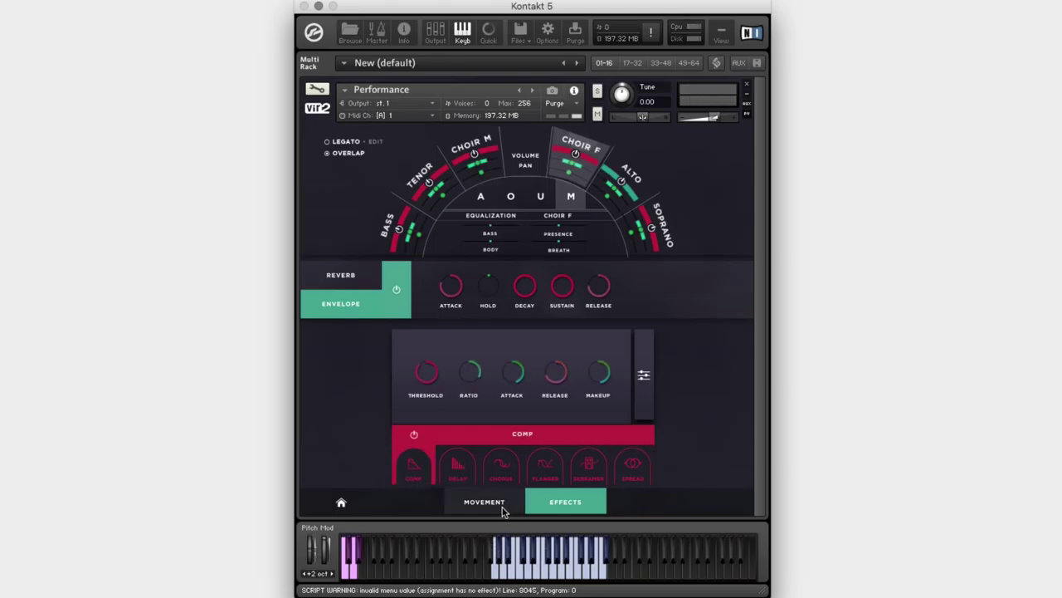
{"action": "left_click", "coordinate": [502, 510]}
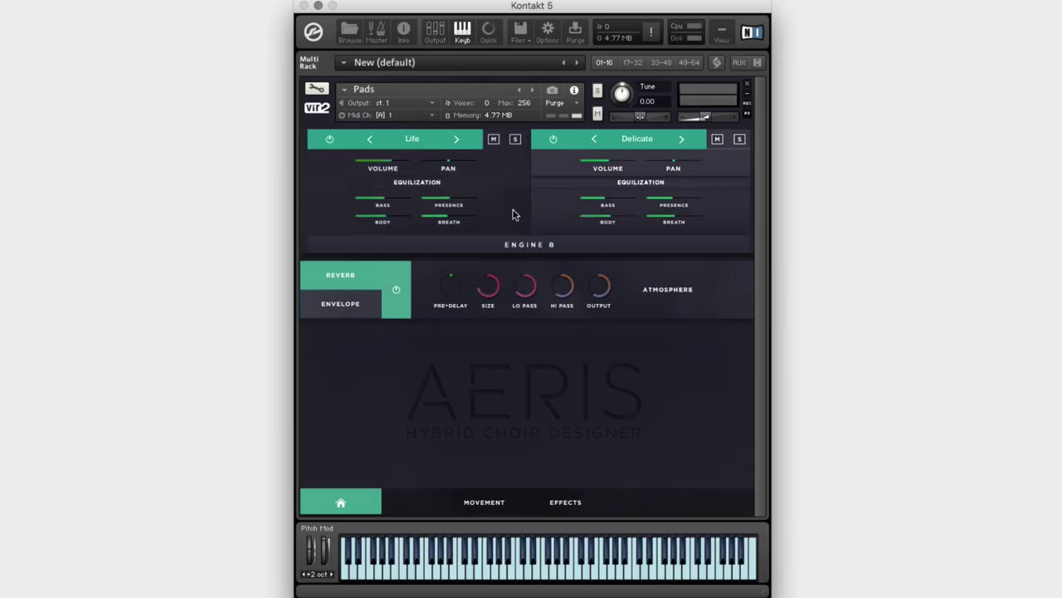
{"action": "left_click", "coordinate": [419, 139]}
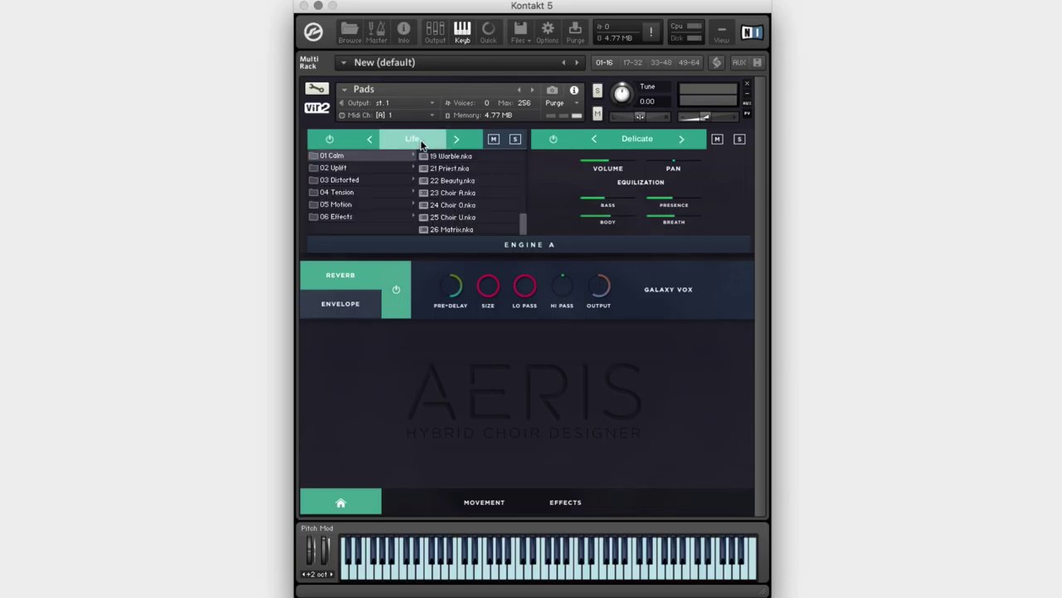
{"action": "left_click", "coordinate": [374, 168]}
{"action": "left_click", "coordinate": [378, 180]}
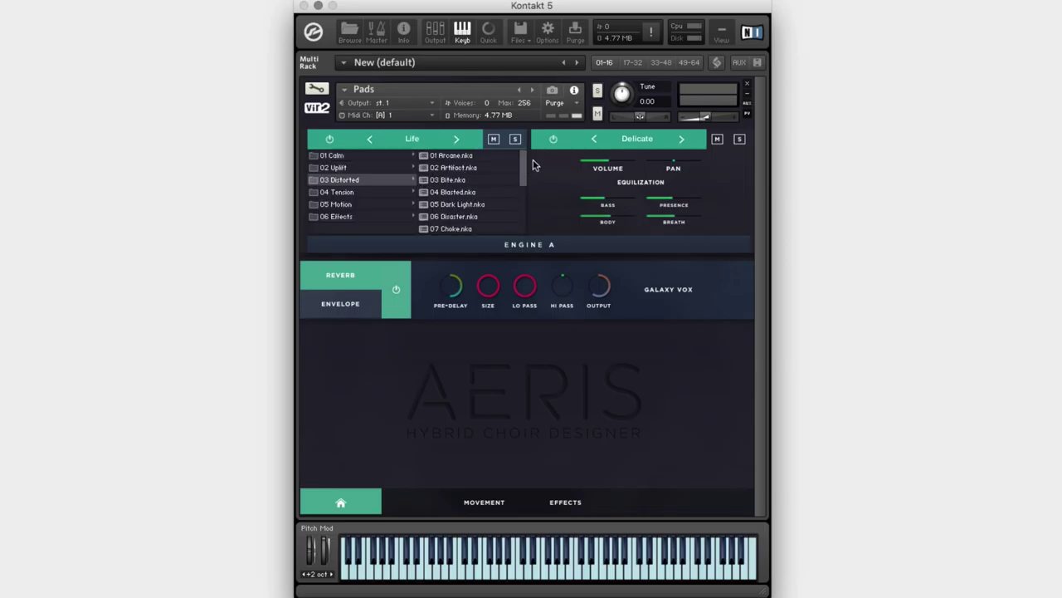
{"action": "scroll", "coordinate": [523, 171], "scroll_direction": "down", "scroll_amount": 5}
{"action": "left_click", "coordinate": [391, 192]}
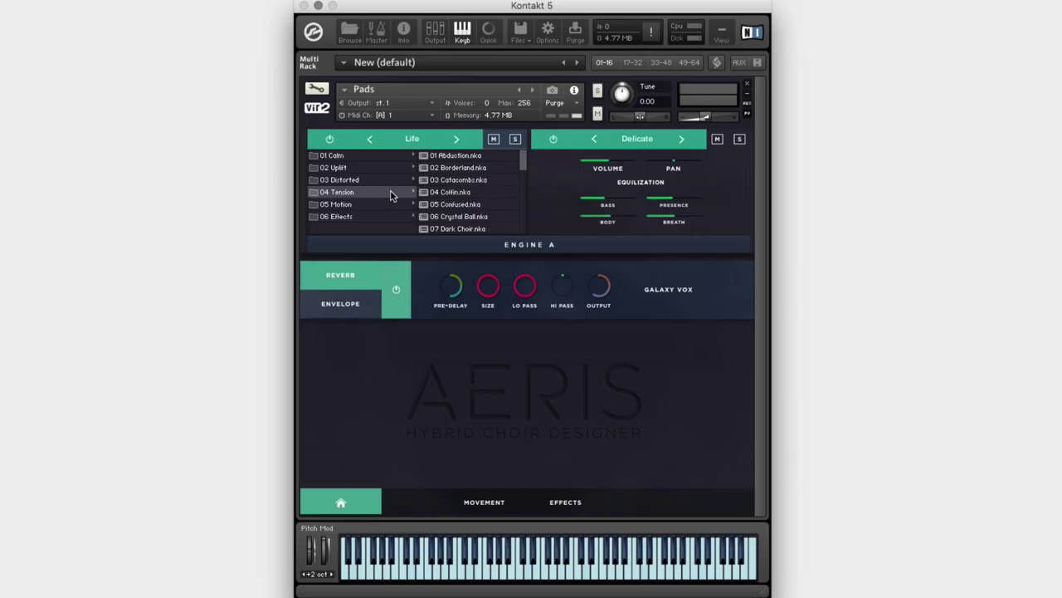
{"action": "scroll", "coordinate": [518, 169], "scroll_direction": "down", "scroll_amount": 8}
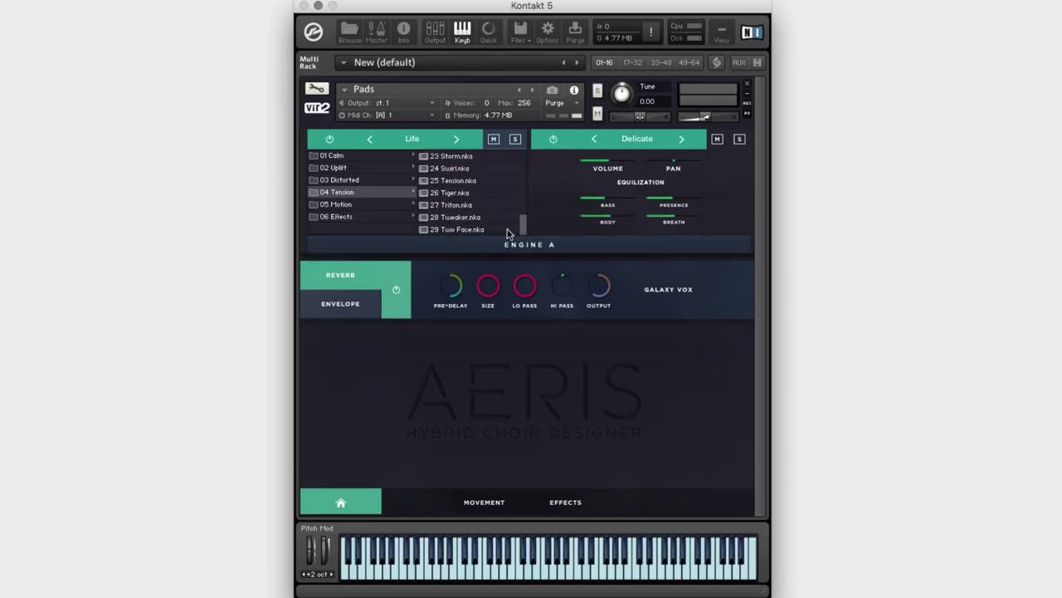
{"action": "left_click", "coordinate": [347, 206]}
{"action": "scroll", "coordinate": [522, 170], "scroll_direction": "down", "scroll_amount": 8}
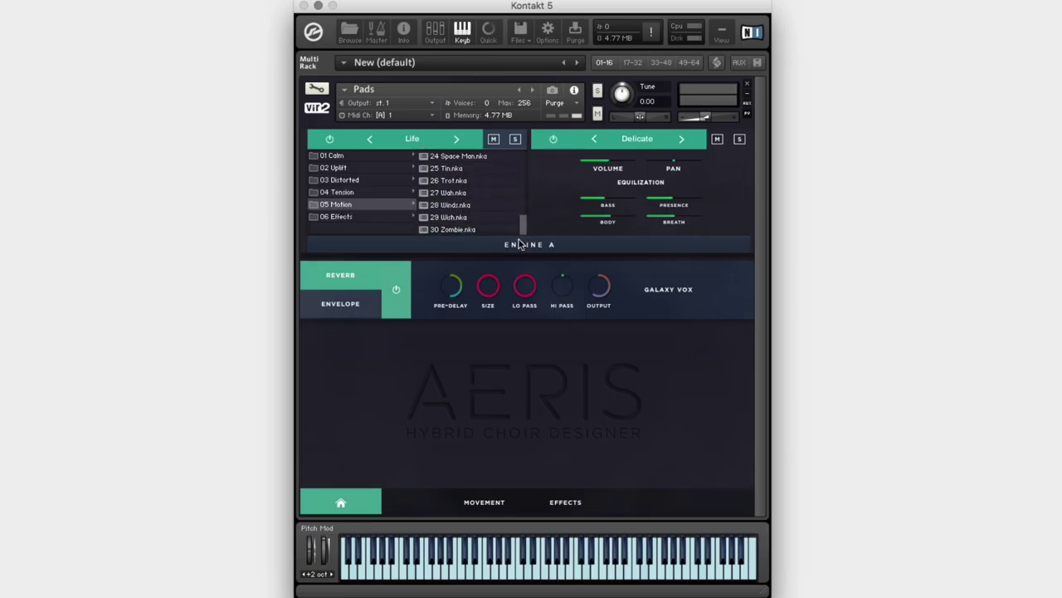
{"action": "left_click", "coordinate": [367, 157]}
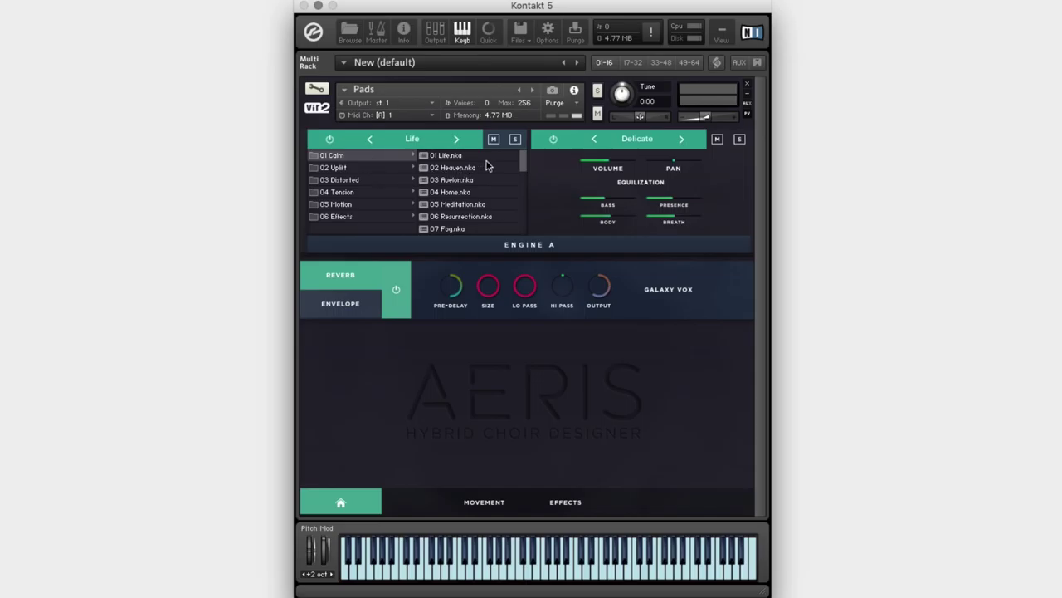
{"action": "left_click", "coordinate": [432, 139]}
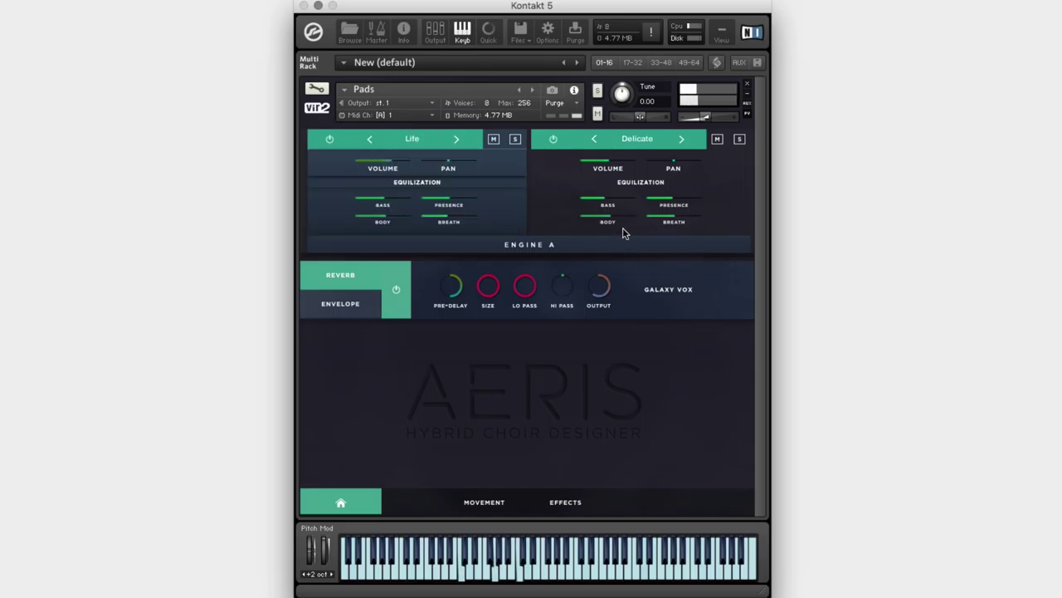
{"action": "left_click", "coordinate": [515, 139]}
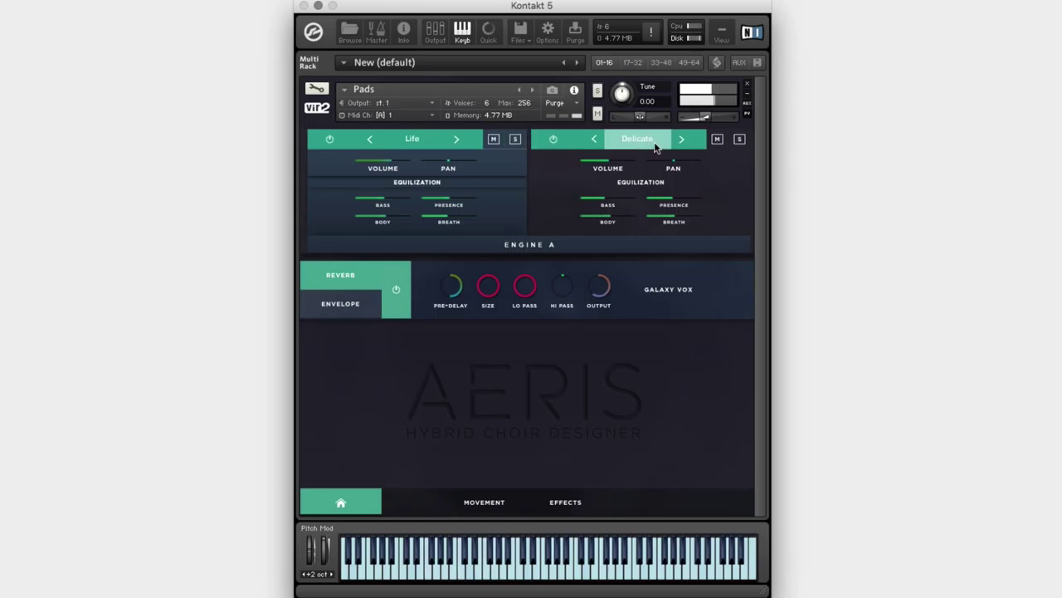
Step: Solo the Delicate layer, then unsolo so both layers play, and show the Movement page
{"action": "left_click", "coordinate": [738, 139]}
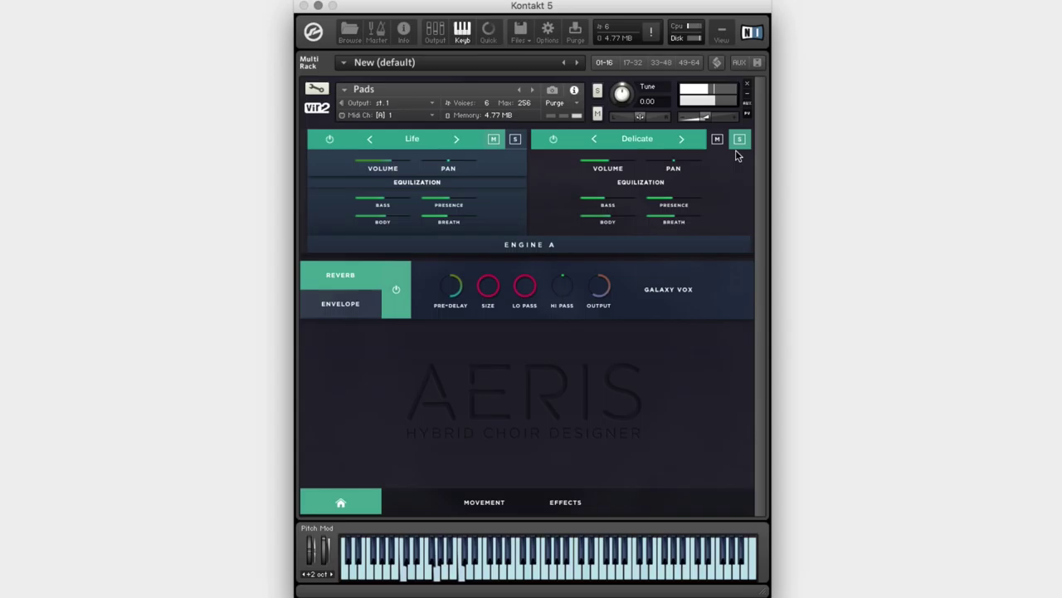
{"action": "left_click", "coordinate": [740, 144]}
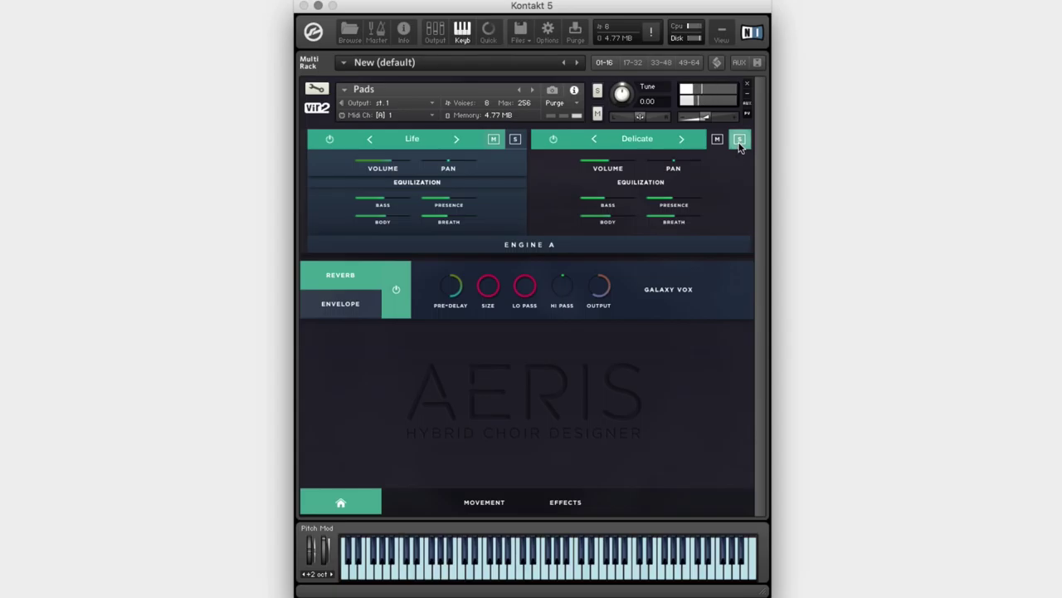
{"action": "left_click", "coordinate": [740, 143]}
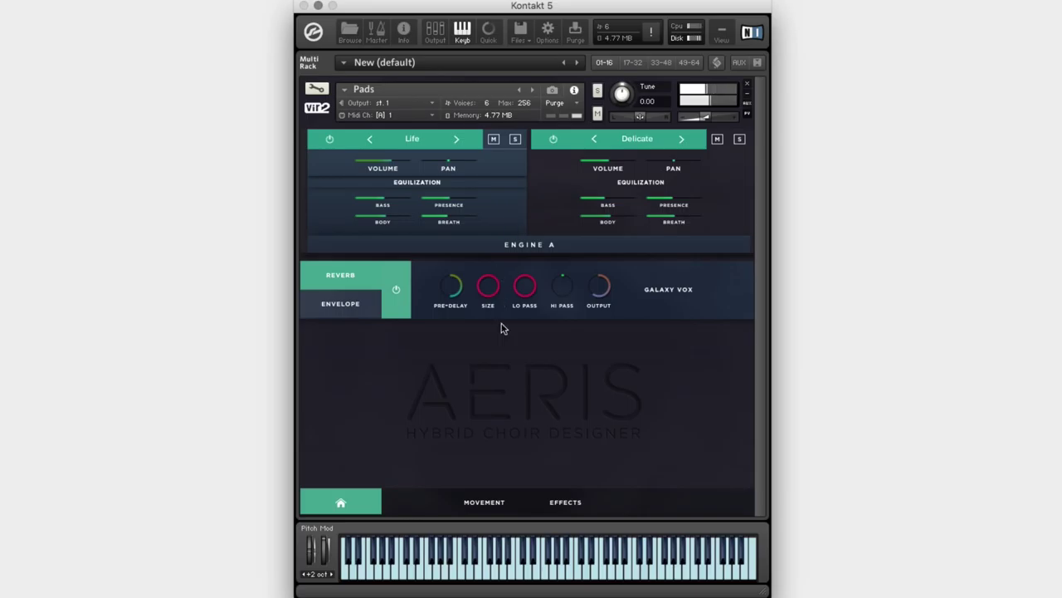
{"action": "left_click", "coordinate": [491, 502]}
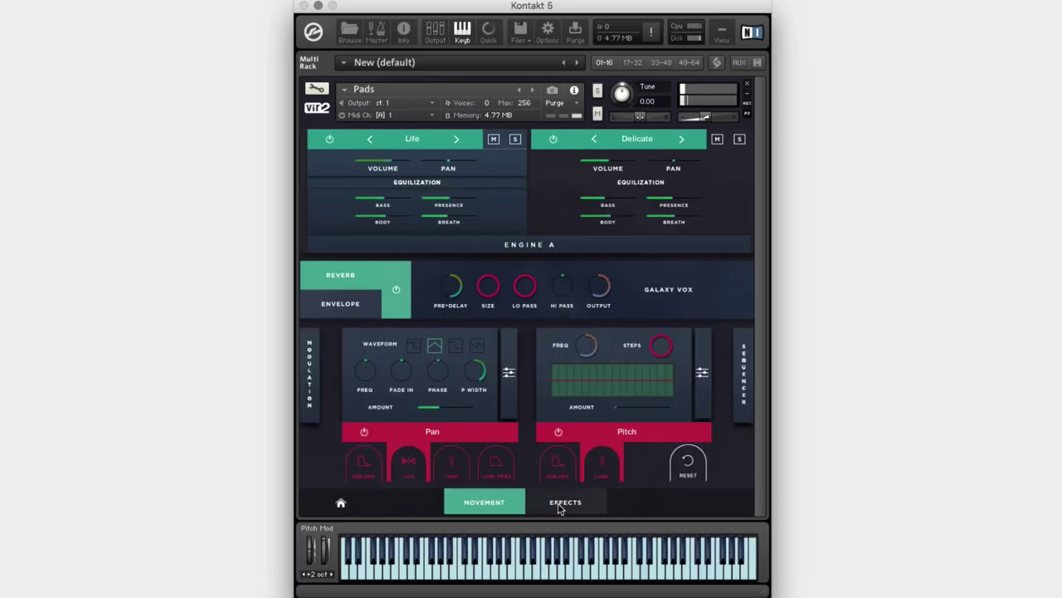
Step: Switch between Engine A and Engine B editing, then solo the Delicate layer
{"action": "left_click", "coordinate": [561, 506]}
{"action": "left_click", "coordinate": [498, 510]}
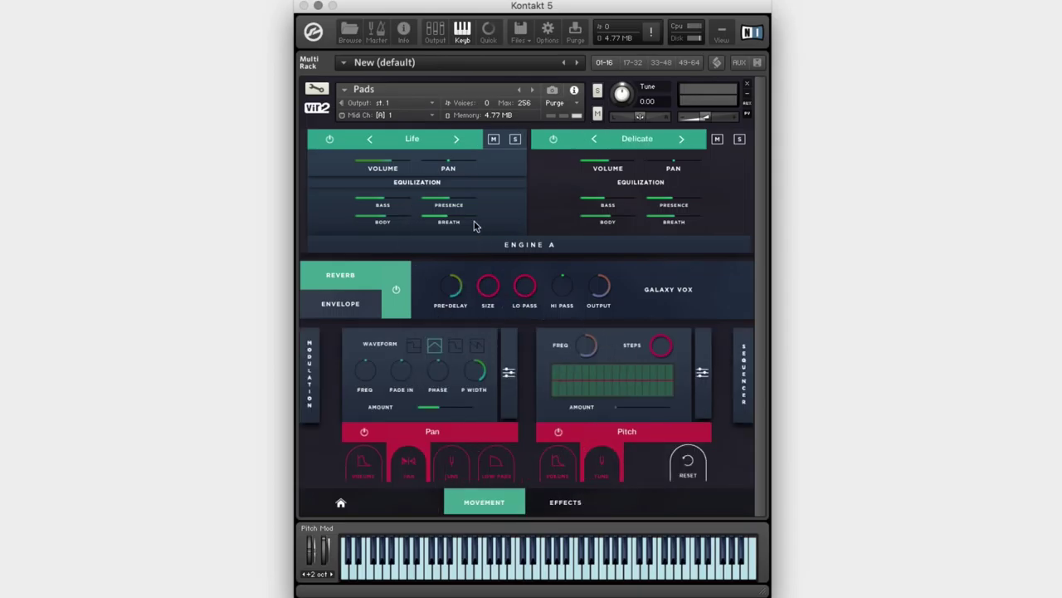
{"action": "left_click", "coordinate": [552, 214]}
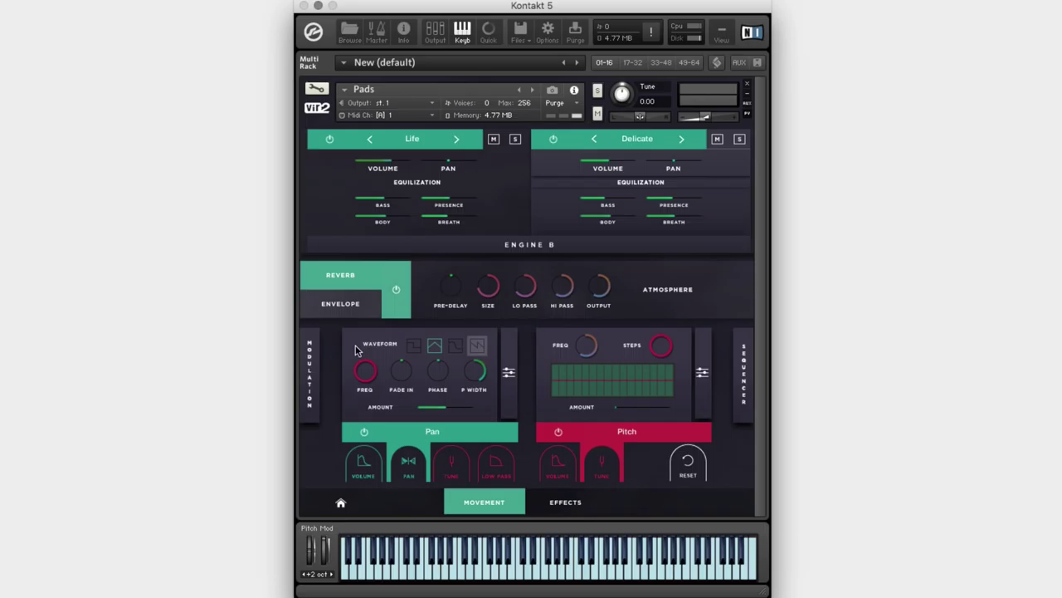
{"action": "left_click", "coordinate": [500, 202]}
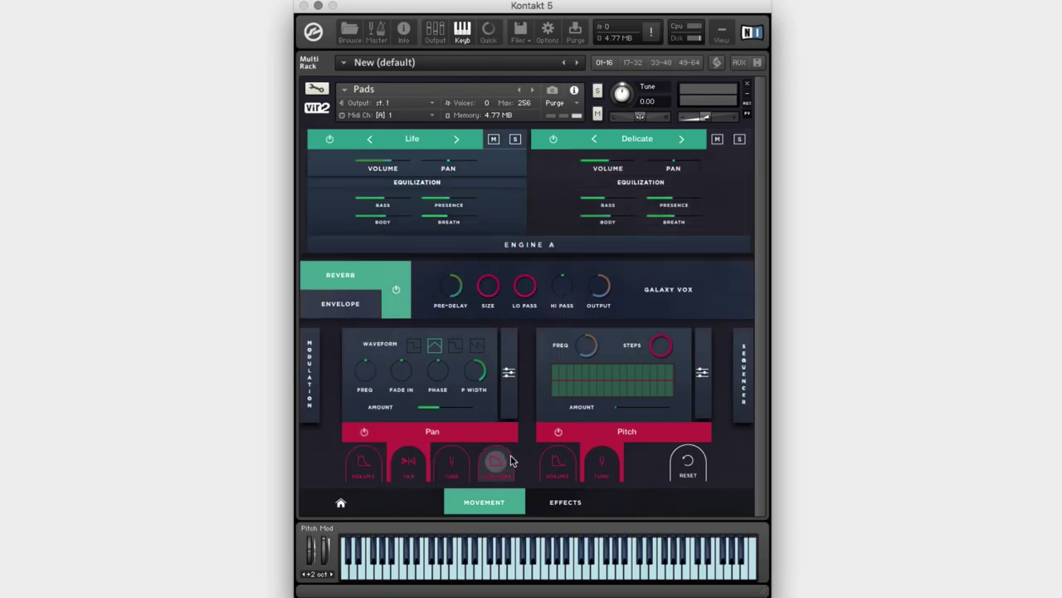
{"action": "left_click", "coordinate": [549, 203]}
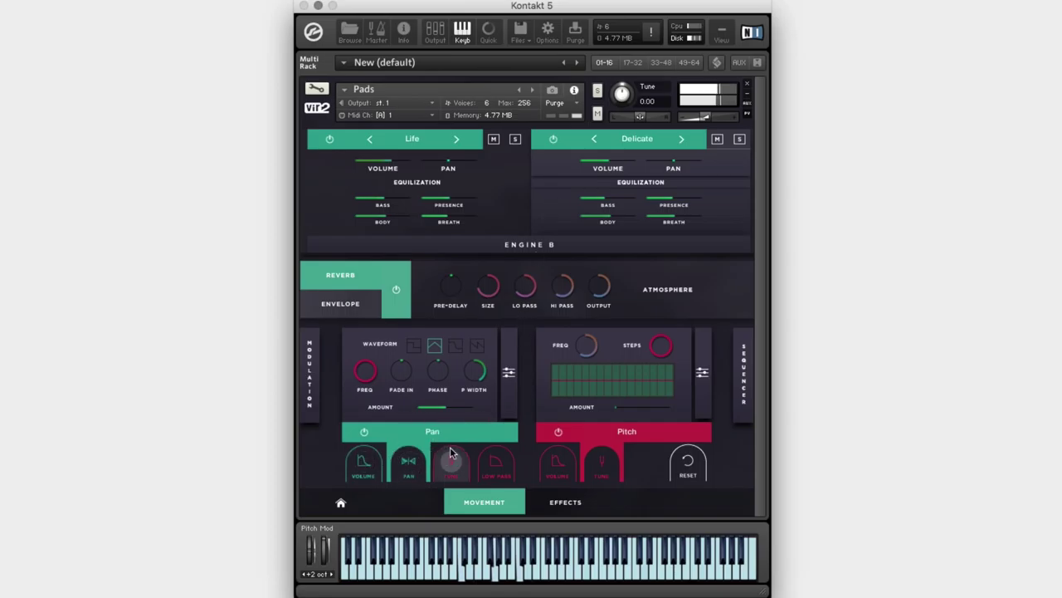
{"action": "left_click", "coordinate": [740, 139]}
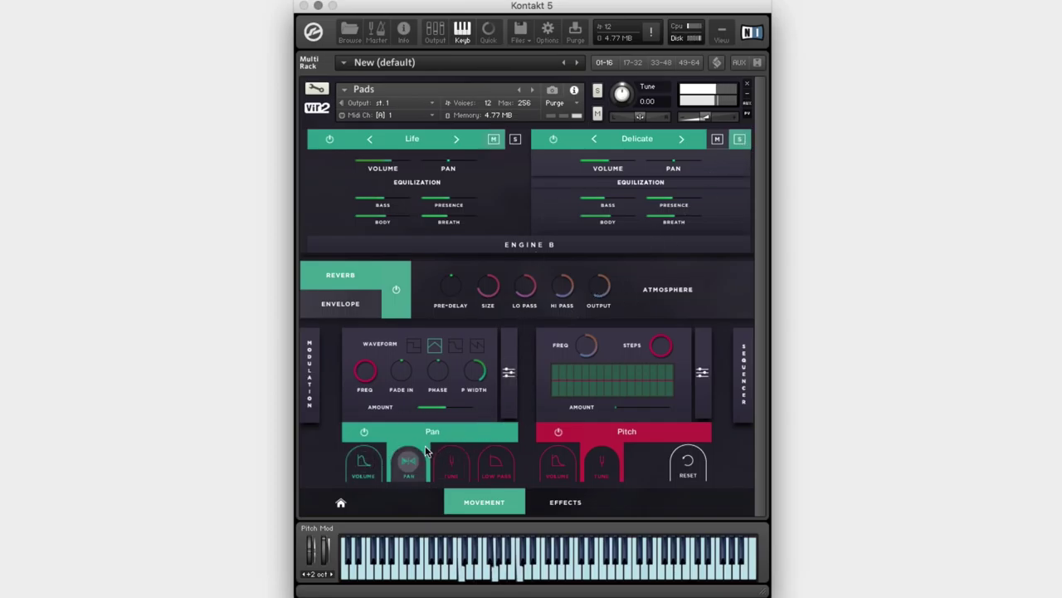
Step: Set the LFO target to Pan, toggle its power, and open the Life layer's preset list
{"action": "left_click", "coordinate": [421, 454]}
{"action": "left_click", "coordinate": [371, 435]}
{"action": "left_click", "coordinate": [371, 431]}
{"action": "left_click", "coordinate": [370, 427]}
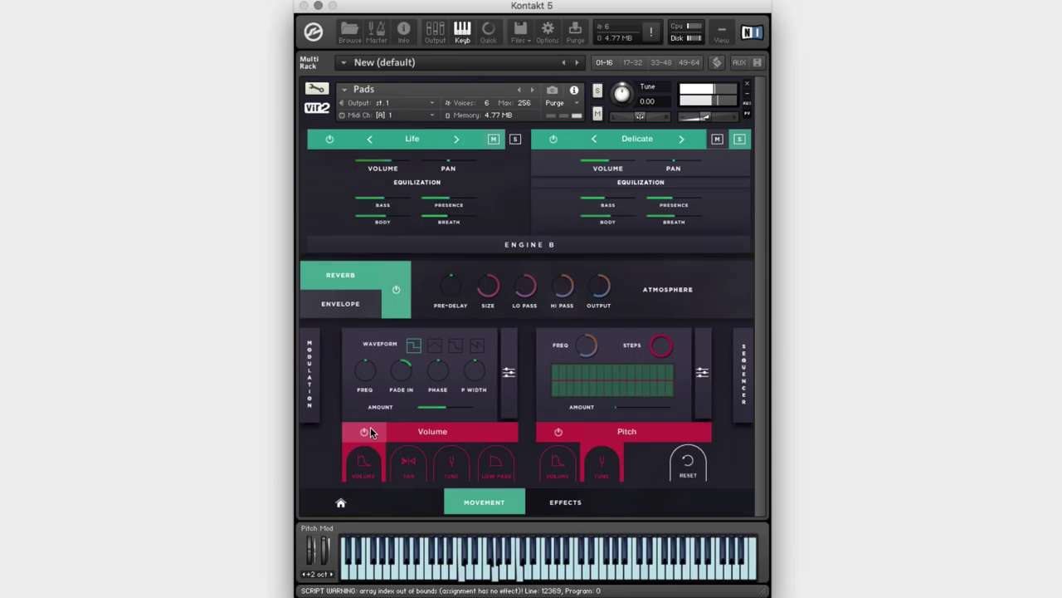
{"action": "left_click", "coordinate": [370, 428]}
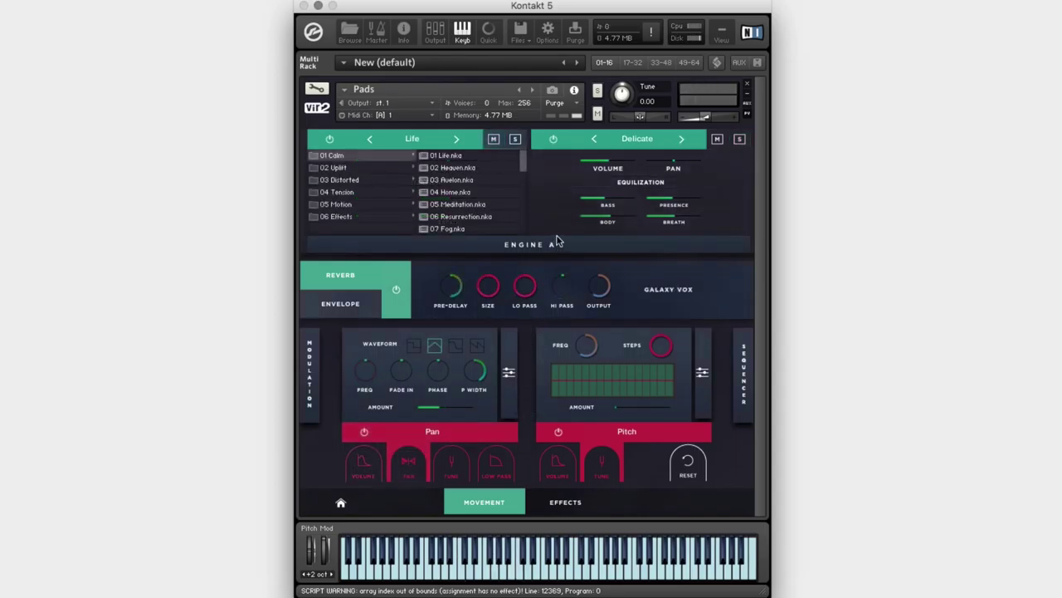
Step: Pick 01 Life.nka, solo that layer, and step it to the Heaven preset from the home page
{"action": "left_click", "coordinate": [453, 158]}
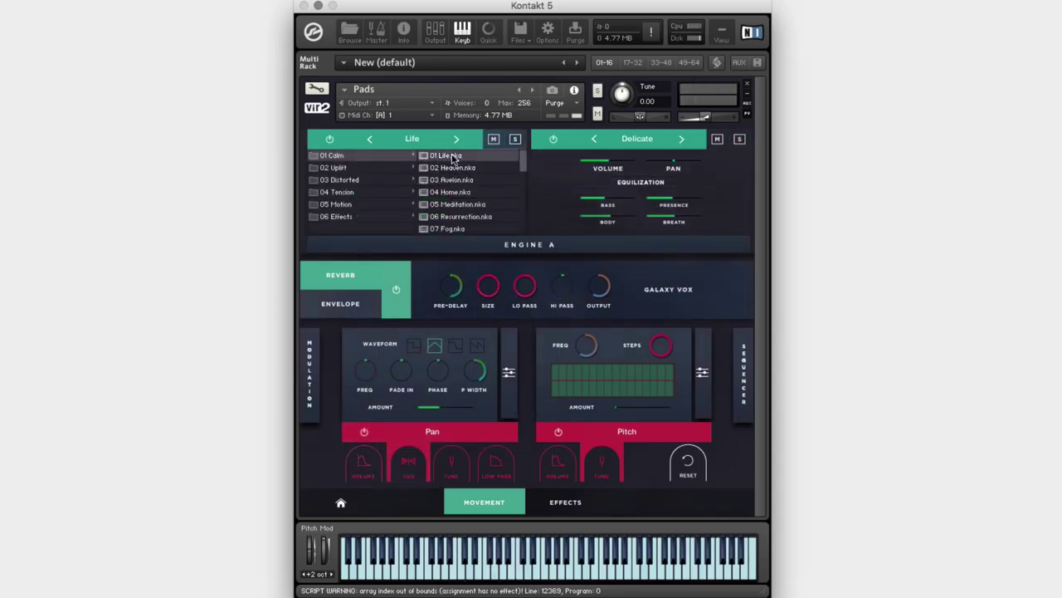
{"action": "left_click", "coordinate": [409, 139]}
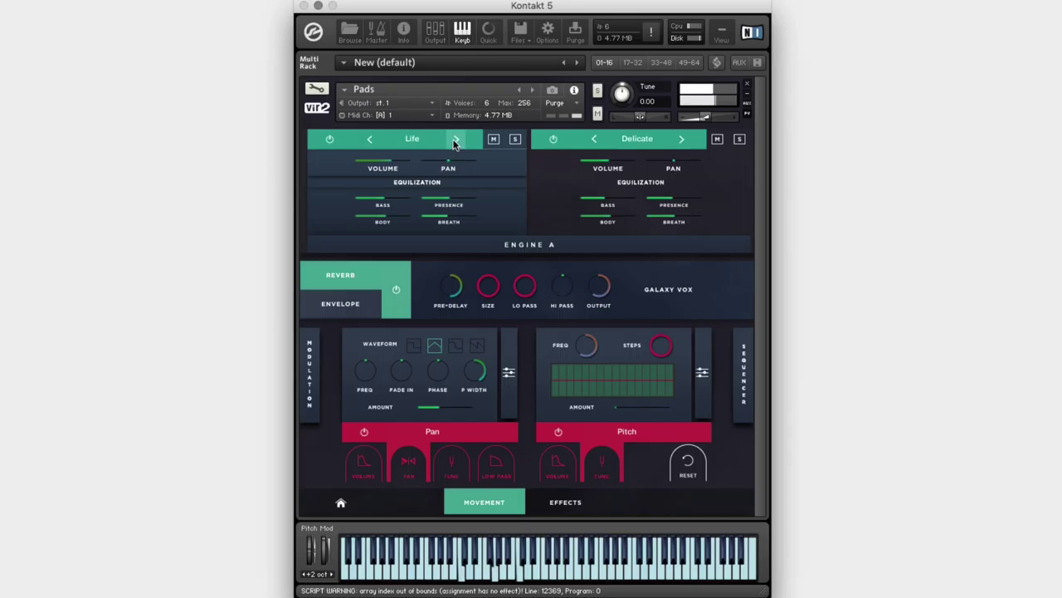
{"action": "left_click", "coordinate": [515, 139]}
{"action": "left_click", "coordinate": [347, 504]}
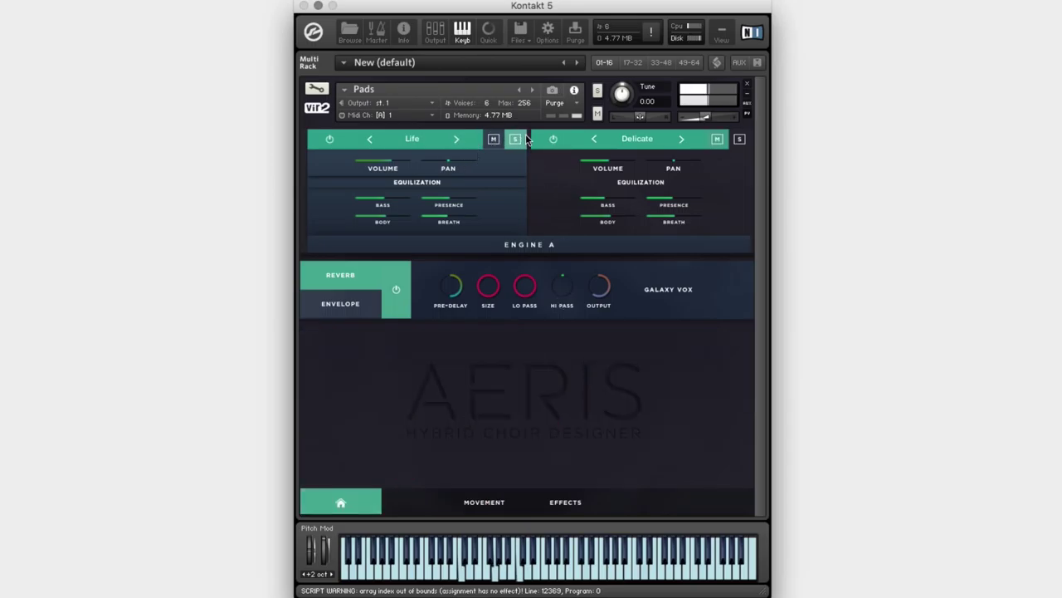
{"action": "left_click", "coordinate": [460, 139]}
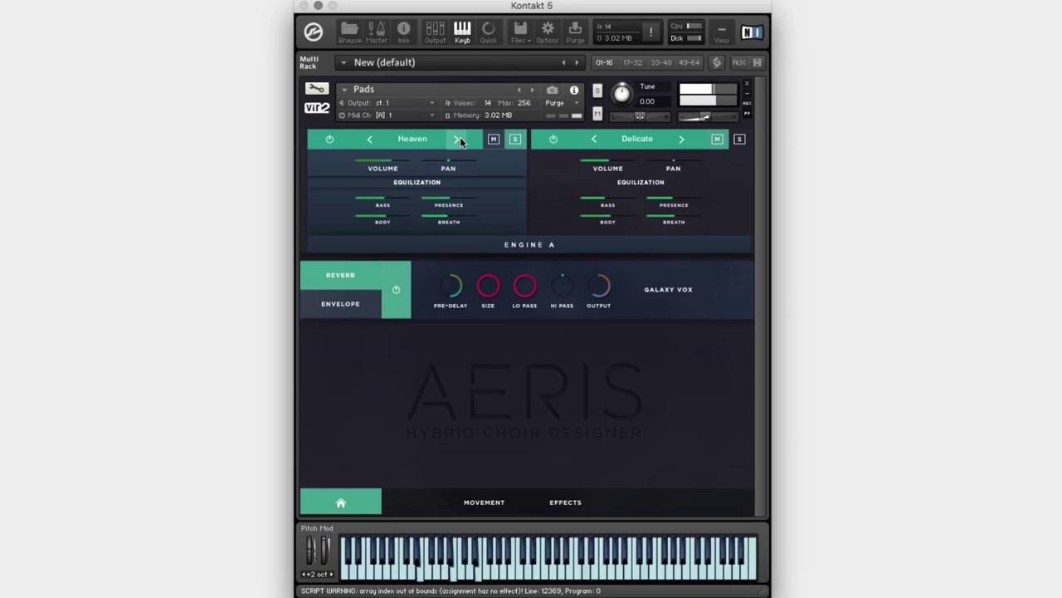
Step: Step the first layer through Avelon, Home and Meditation to Resurrection, then open its preset list
{"action": "left_click", "coordinate": [459, 139]}
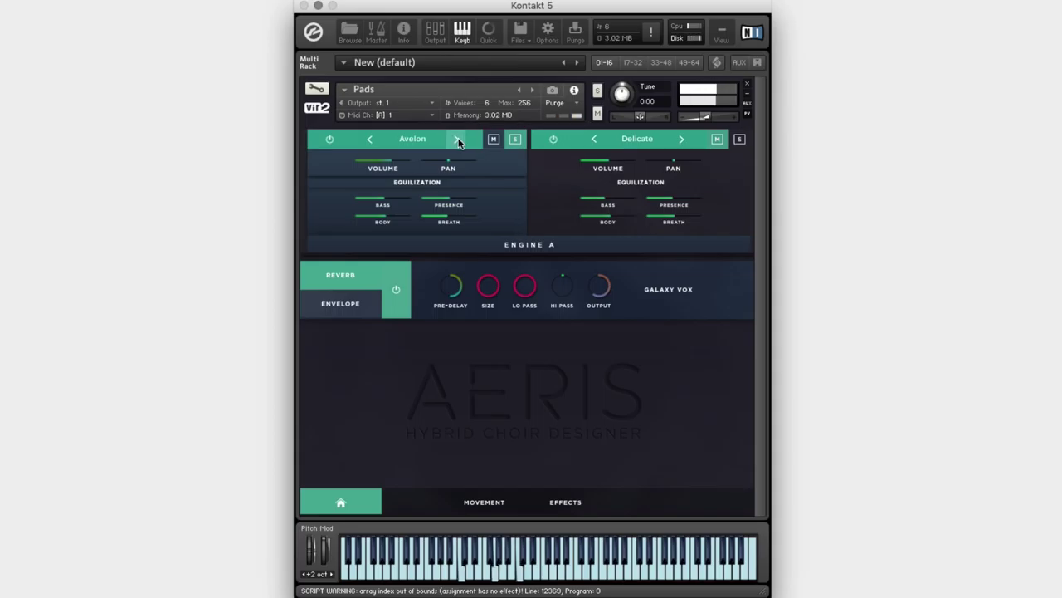
{"action": "left_click", "coordinate": [459, 141]}
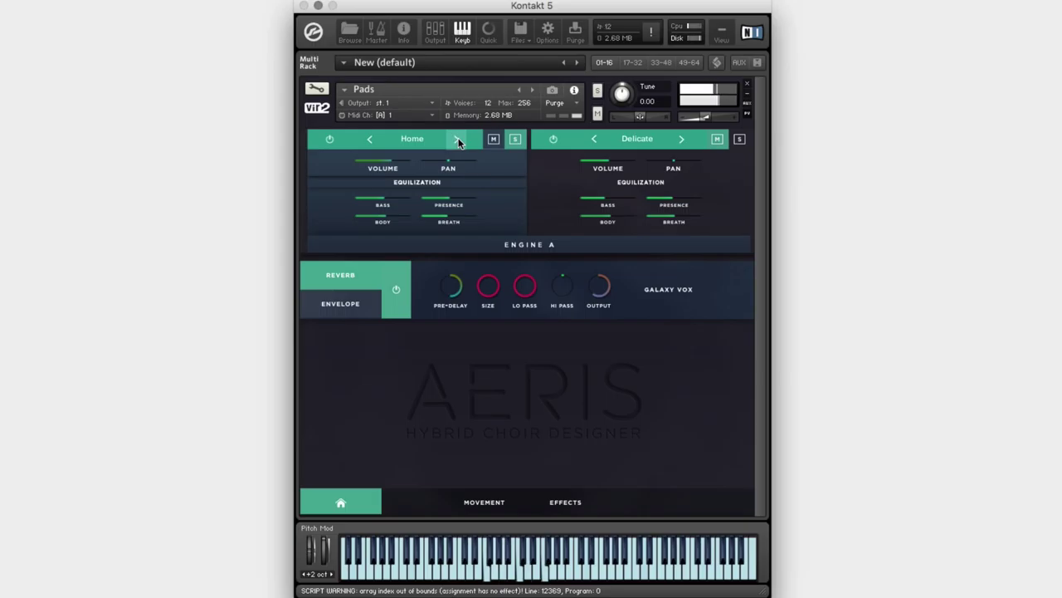
{"action": "left_click", "coordinate": [459, 141]}
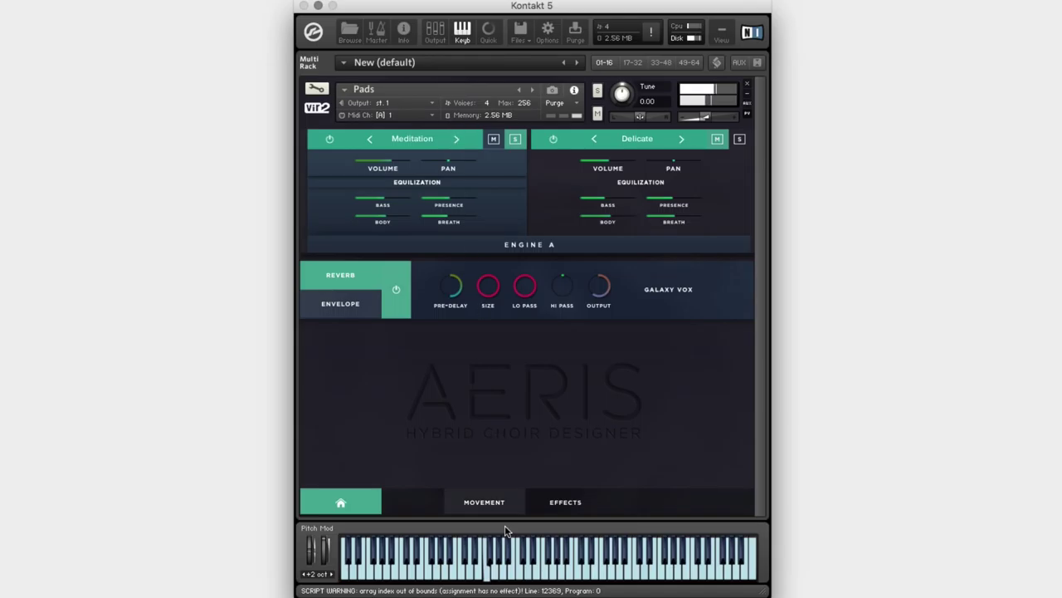
{"action": "left_click", "coordinate": [457, 139]}
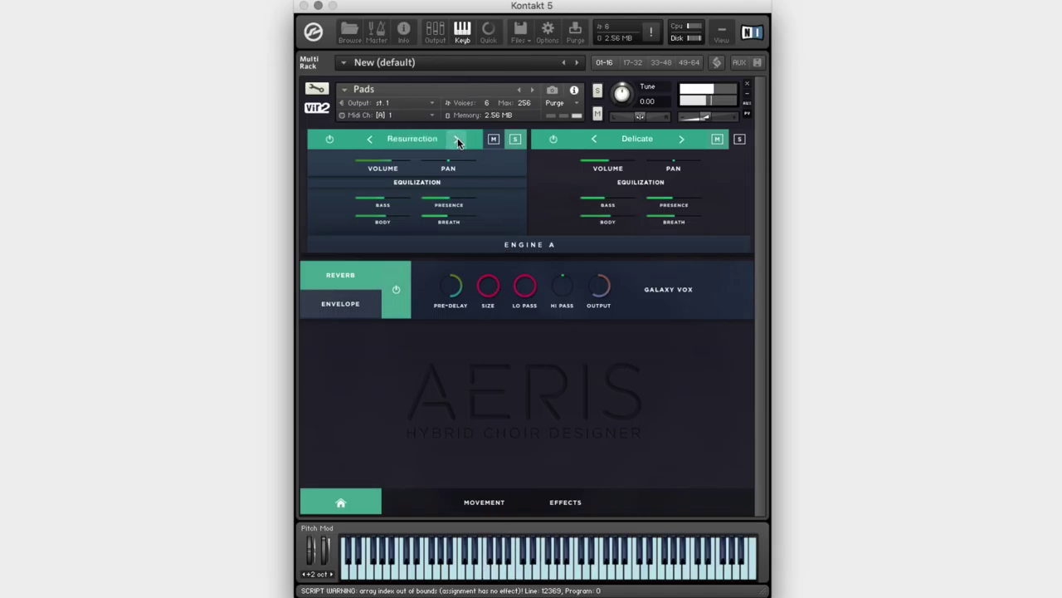
{"action": "left_click", "coordinate": [398, 138]}
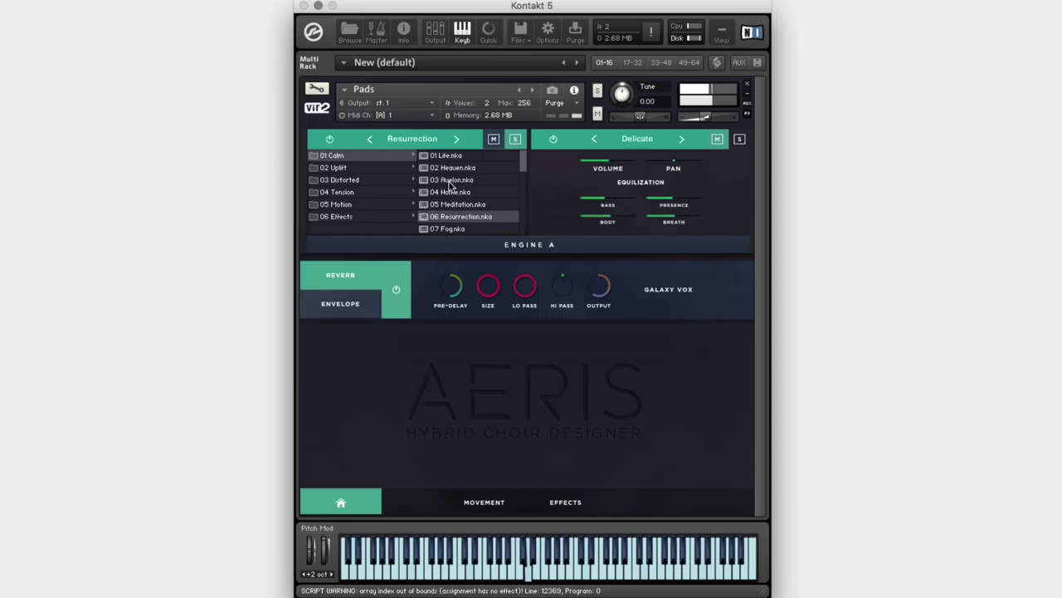
Step: Audition Oddity, Two Face and Light Lines, load 16 Prism.nka, and show the Movement page
{"action": "scroll", "coordinate": [523, 166], "scroll_direction": "down", "scroll_amount": 3}
{"action": "left_click", "coordinate": [490, 176]}
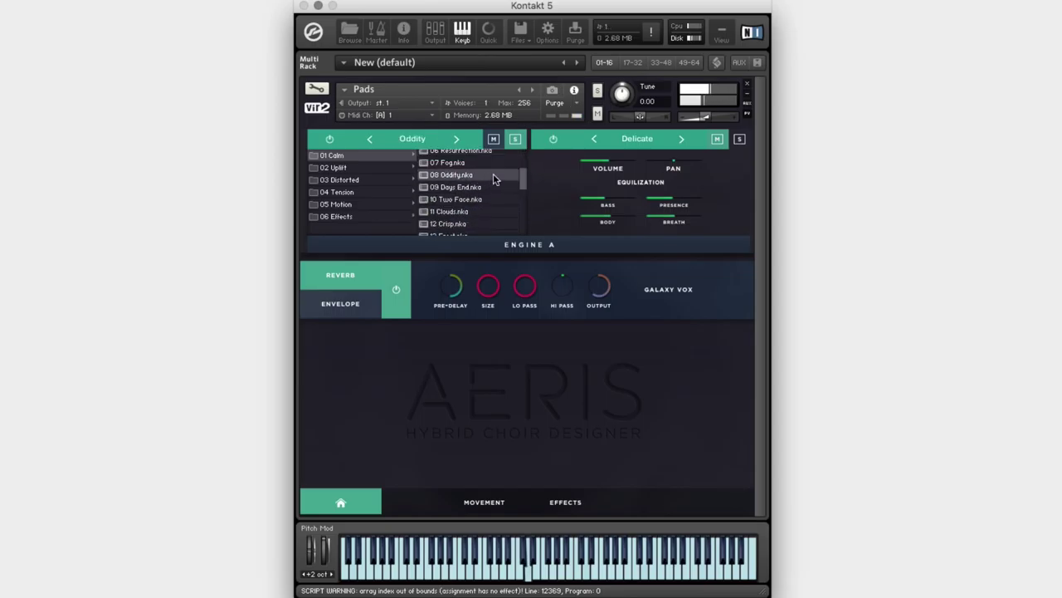
{"action": "scroll", "coordinate": [523, 186], "scroll_direction": "down", "scroll_amount": 3}
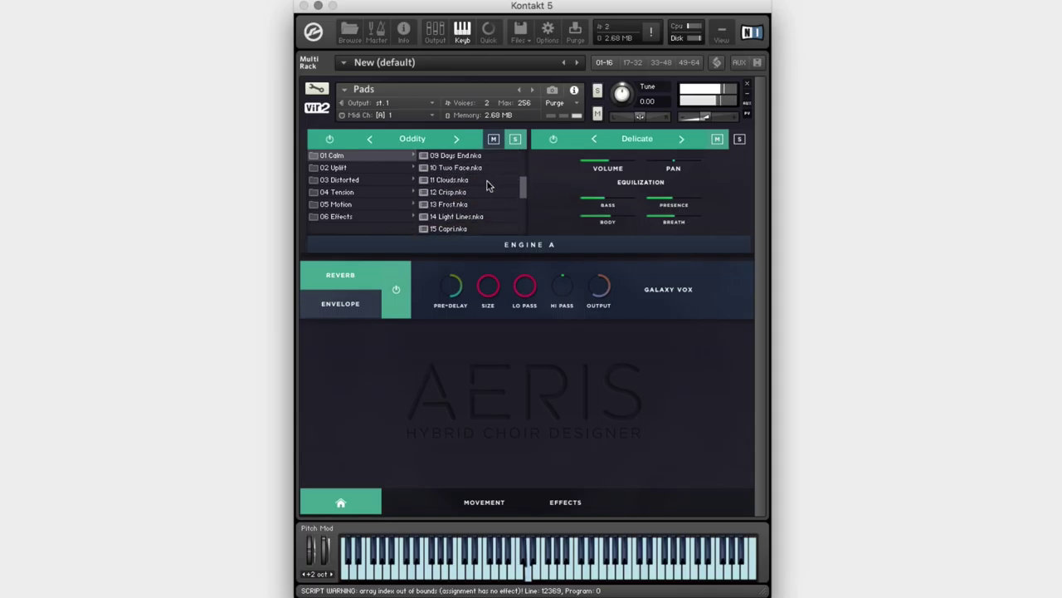
{"action": "left_click", "coordinate": [449, 169]}
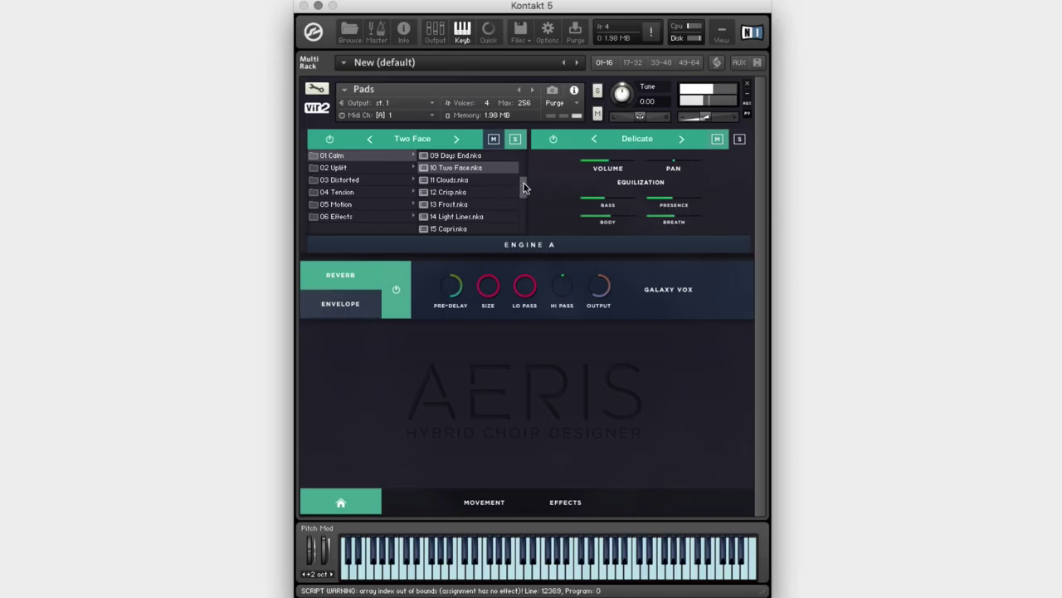
{"action": "scroll", "coordinate": [524, 187], "scroll_direction": "down", "scroll_amount": 2}
{"action": "left_click", "coordinate": [483, 191]}
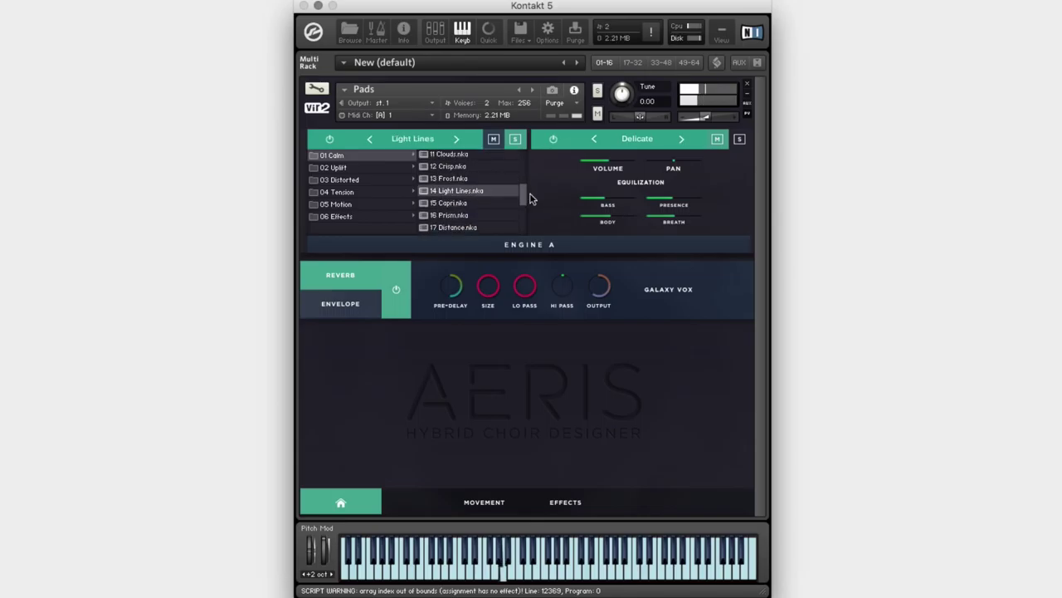
{"action": "scroll", "coordinate": [518, 199], "scroll_direction": "down", "scroll_amount": 3}
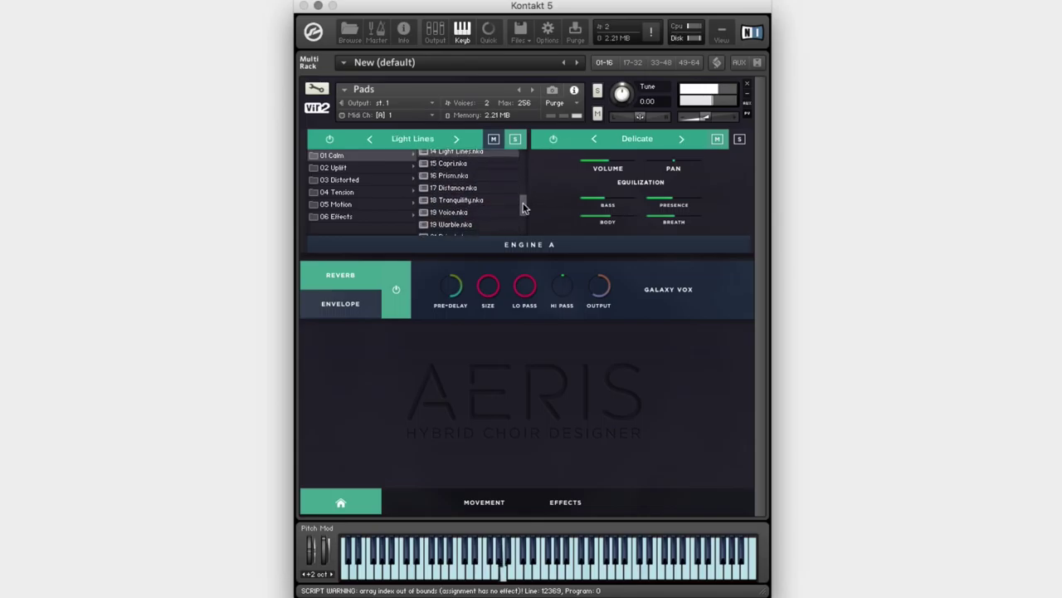
{"action": "left_click", "coordinate": [453, 181]}
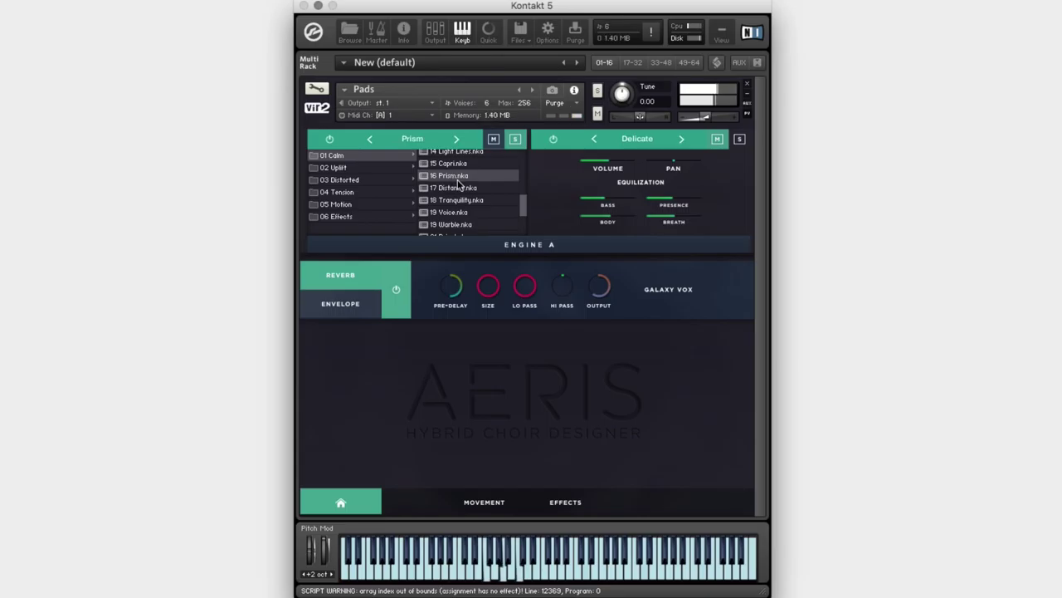
{"action": "left_click", "coordinate": [490, 498]}
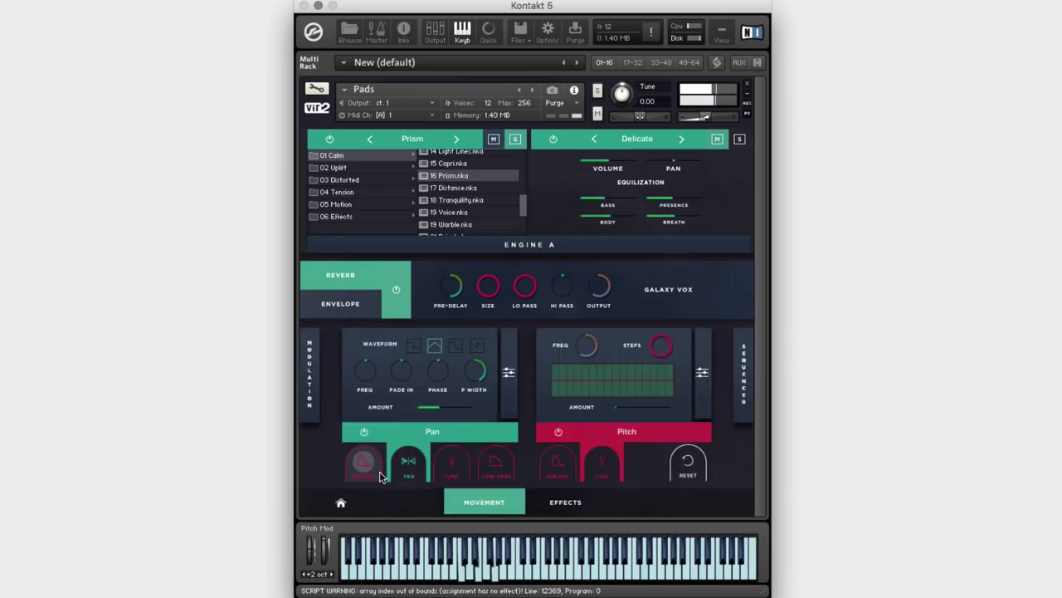
Step: Try LFO settings (pan 44%, volume 39% with smoother wave), ending with Pan as target
{"action": "left_click_drag", "start_coordinate": [442, 411], "coordinate": [492, 419]}
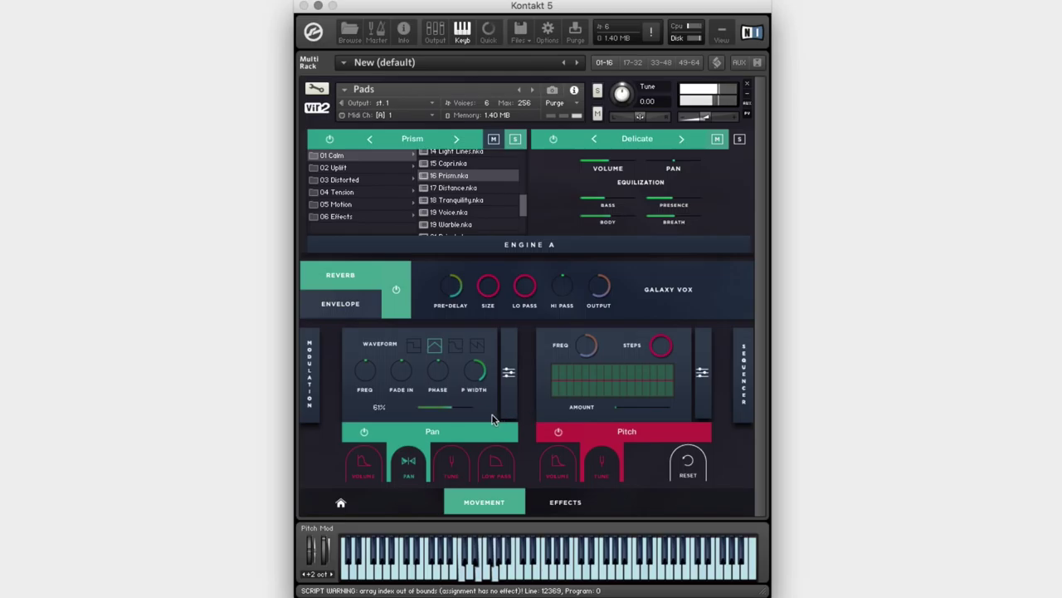
{"action": "left_click", "coordinate": [363, 461]}
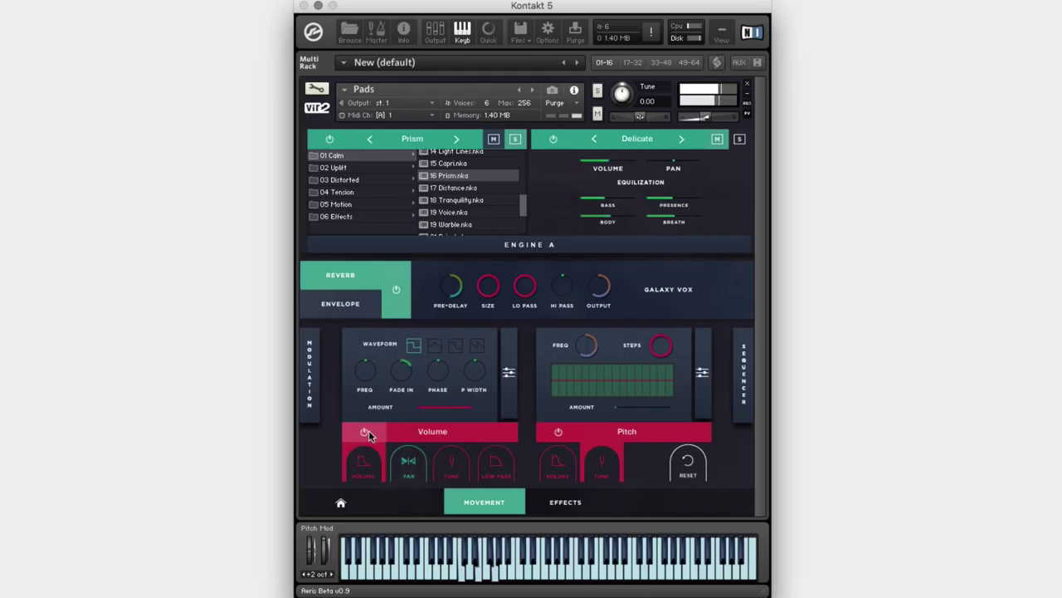
{"action": "left_click", "coordinate": [367, 431]}
{"action": "left_click", "coordinate": [455, 345]}
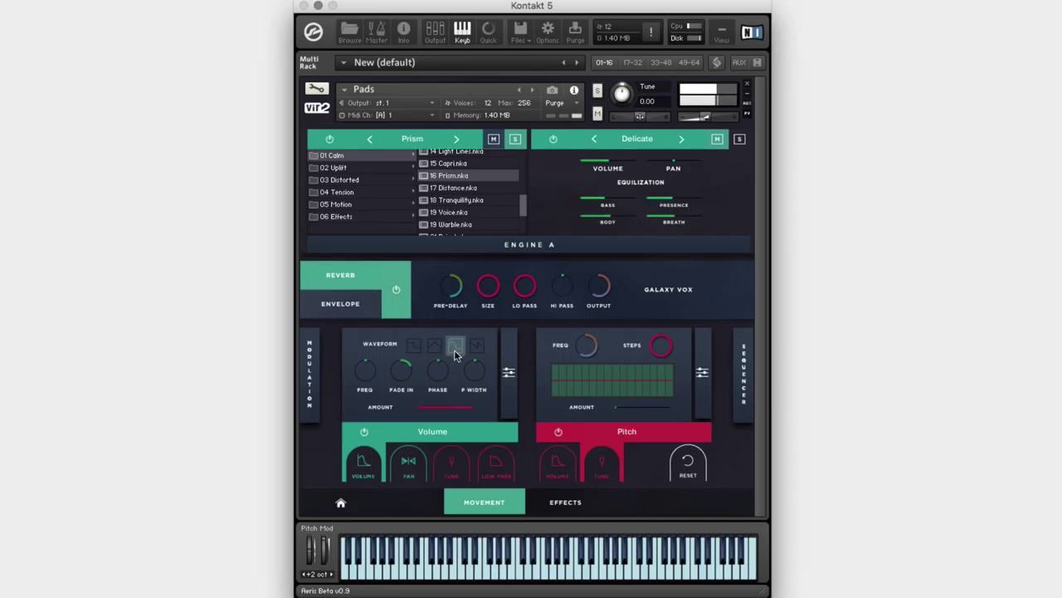
{"action": "left_click_drag", "start_coordinate": [429, 414], "coordinate": [335, 419]}
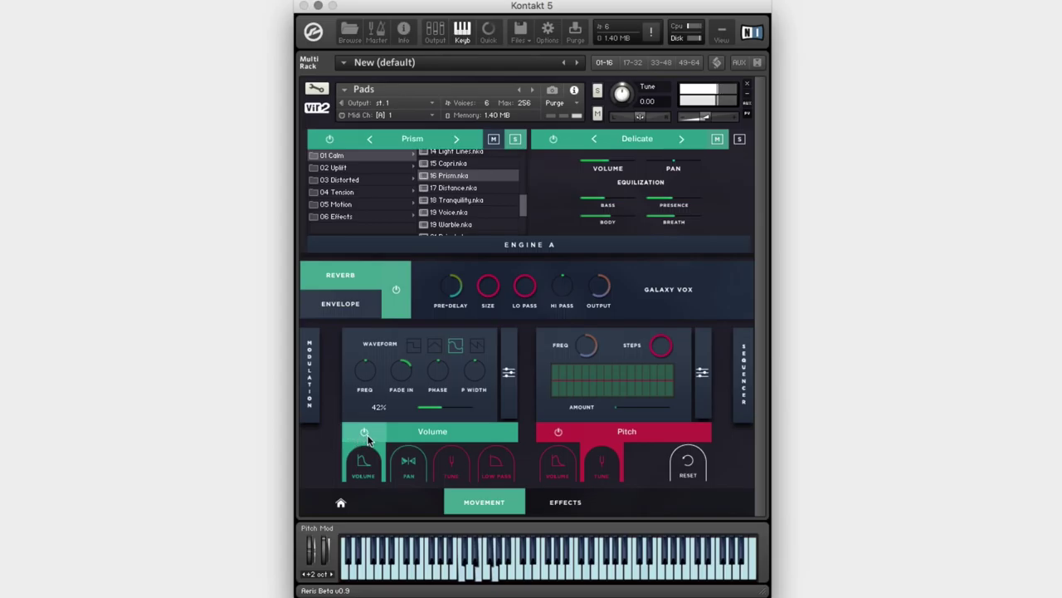
{"action": "left_click", "coordinate": [408, 461]}
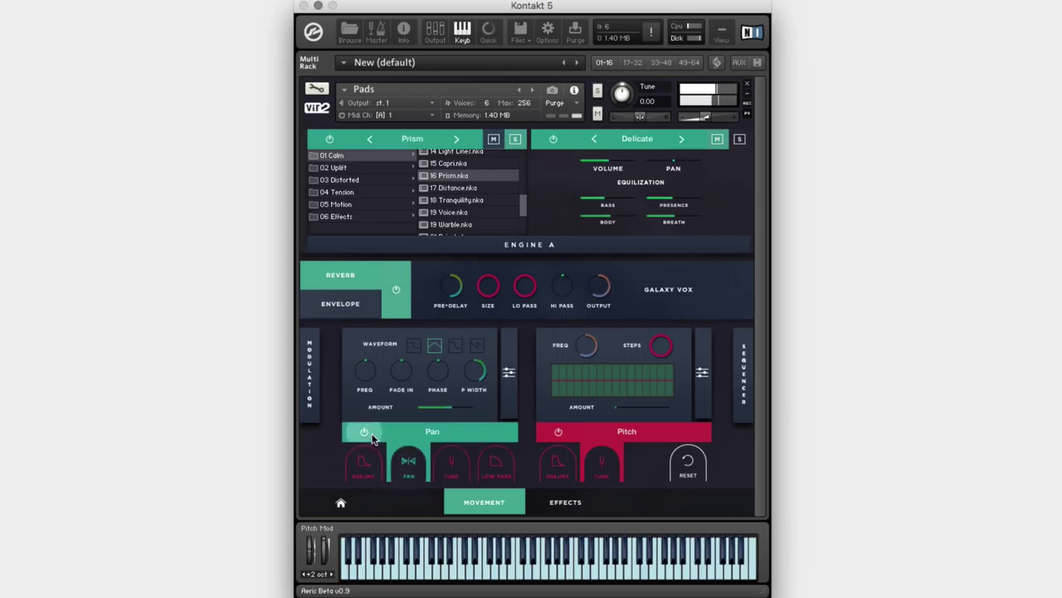
Step: Route the step sequencer to Pitch and draw a varied step pattern
{"action": "left_click", "coordinate": [558, 462]}
{"action": "left_click", "coordinate": [591, 465]}
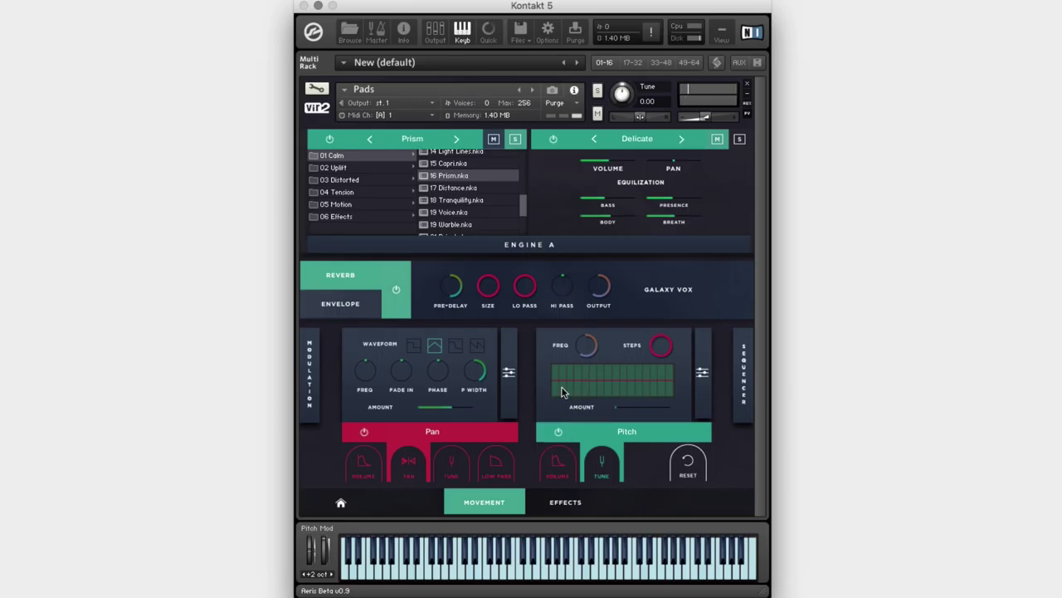
{"action": "mouse_move", "coordinate": [565, 390]}
{"action": "left_mouse_down"}
{"action": "mouse_move", "coordinate": [596, 367]}
{"action": "mouse_move", "coordinate": [638, 388]}
{"action": "mouse_move", "coordinate": [665, 384]}
{"action": "mouse_move", "coordinate": [691, 364]}
{"action": "mouse_move", "coordinate": [559, 387]}
{"action": "mouse_move", "coordinate": [605, 426]}
{"action": "mouse_move", "coordinate": [574, 433]}
{"action": "mouse_move", "coordinate": [624, 405]}
{"action": "left_mouse_up"}
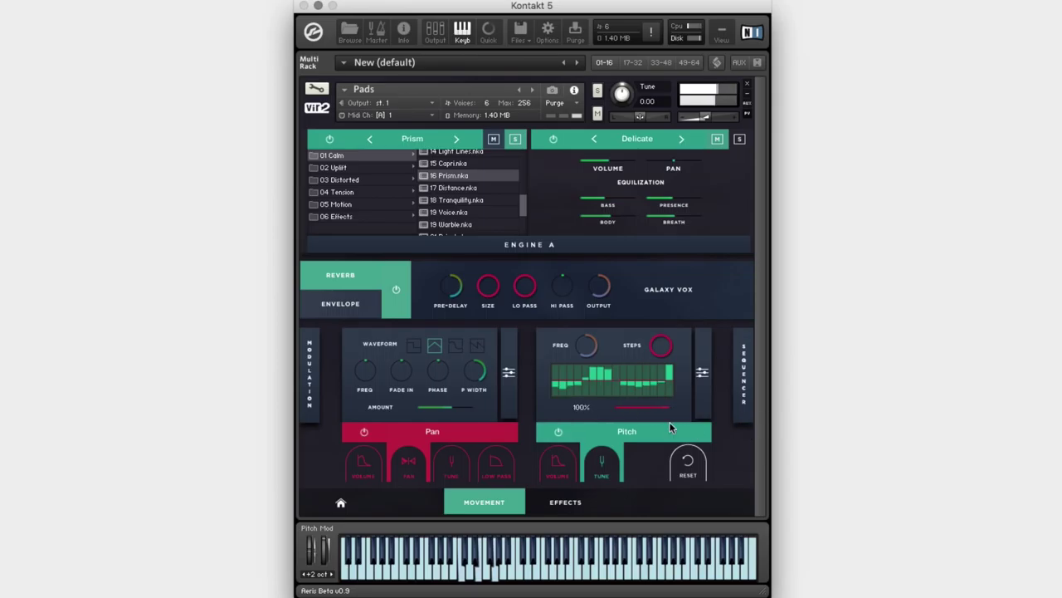
Step: Lower the last pitch step and change the sequencer Division from Sixteenth to 32nd
{"action": "left_click", "coordinate": [672, 378]}
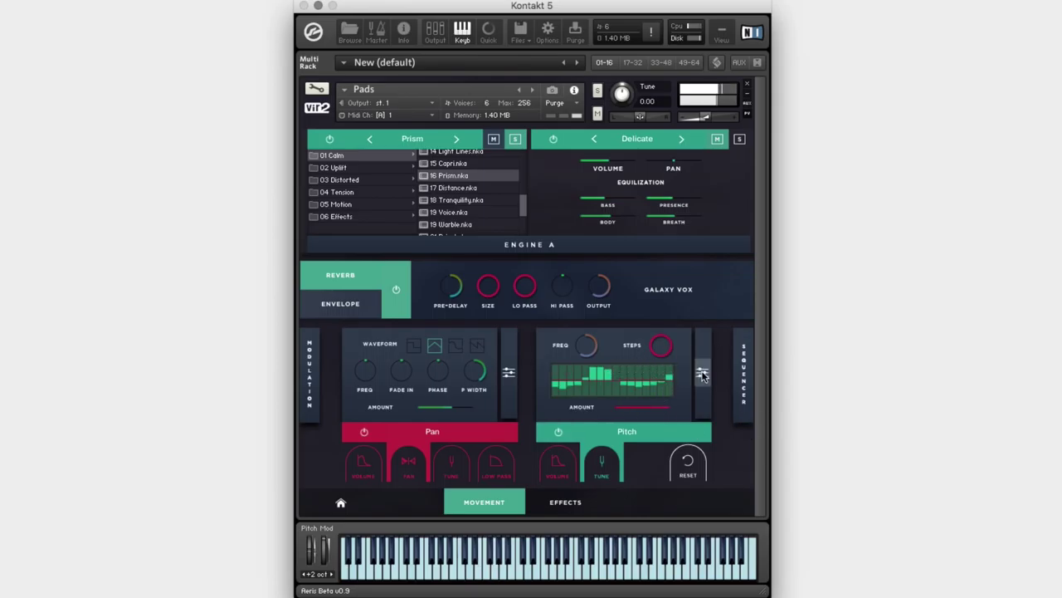
{"action": "left_click", "coordinate": [702, 373]}
{"action": "left_click", "coordinate": [617, 381]}
{"action": "left_click", "coordinate": [556, 491]}
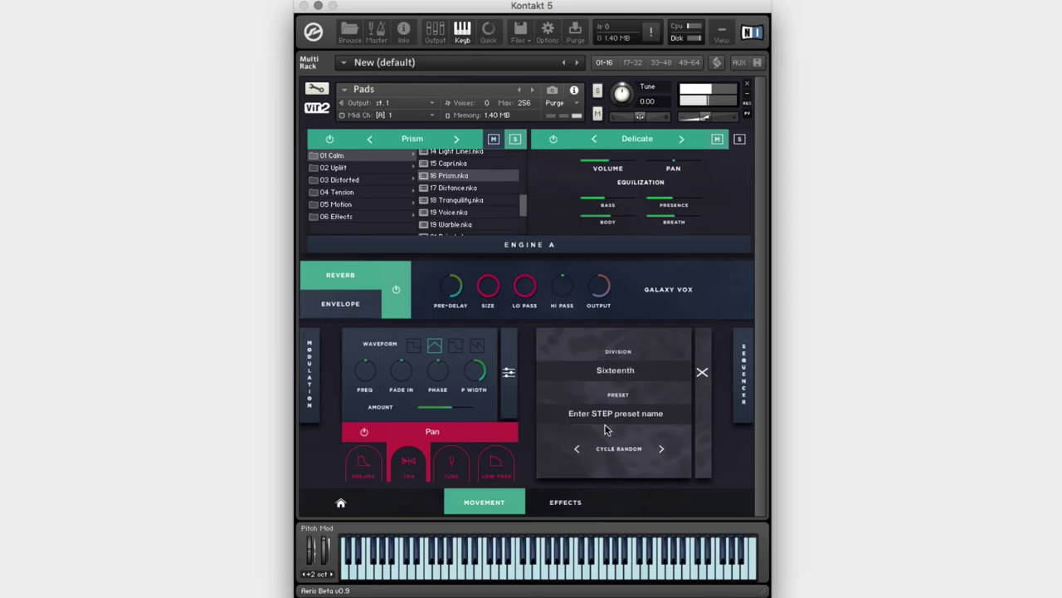
{"action": "left_click", "coordinate": [703, 375]}
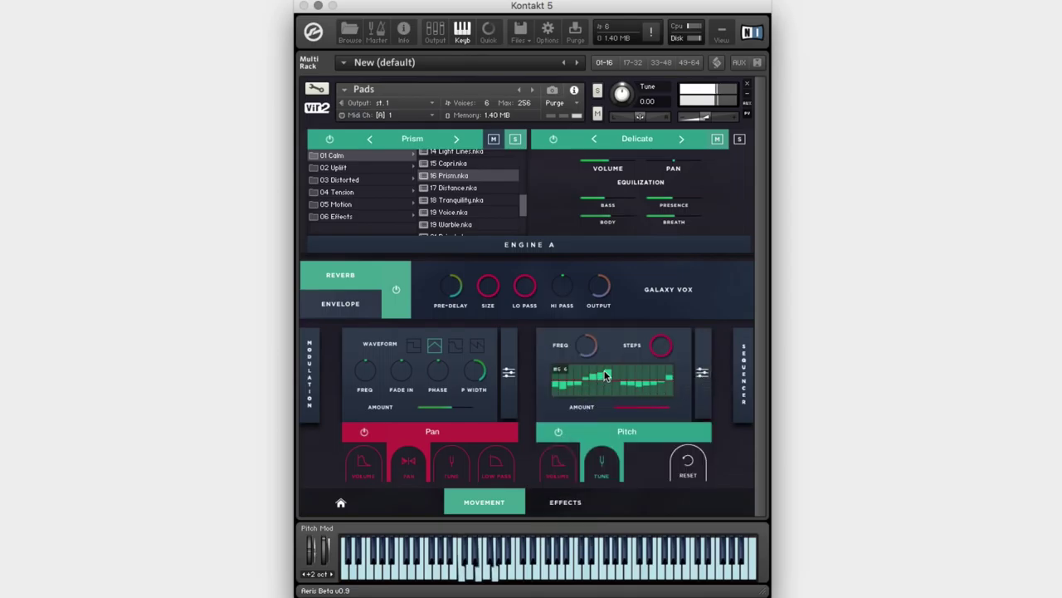
{"action": "left_click", "coordinate": [703, 375]}
{"action": "left_click", "coordinate": [628, 370]}
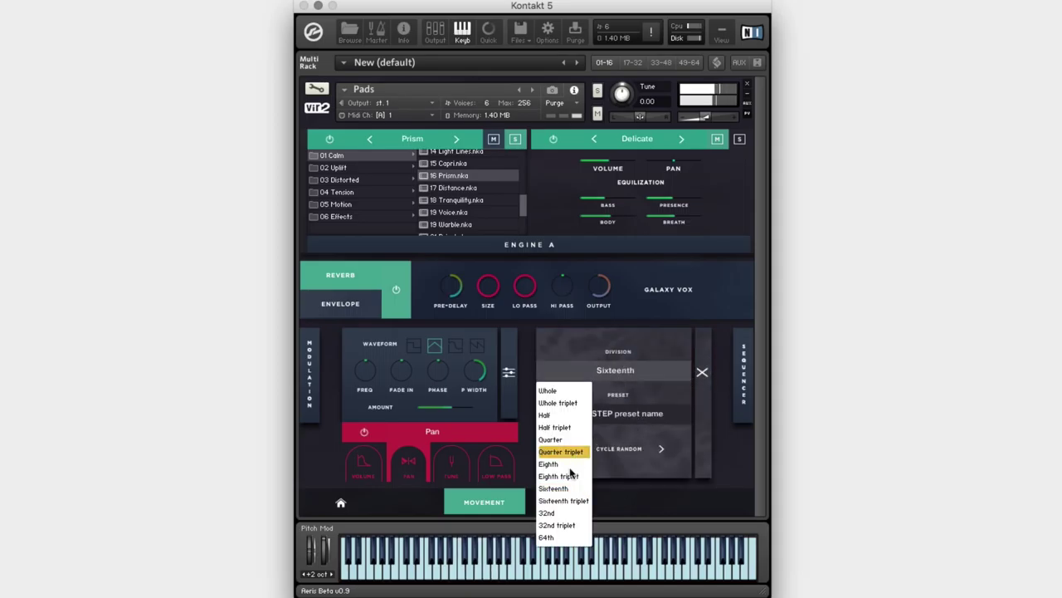
{"action": "left_click", "coordinate": [554, 515]}
{"action": "left_click", "coordinate": [702, 372]}
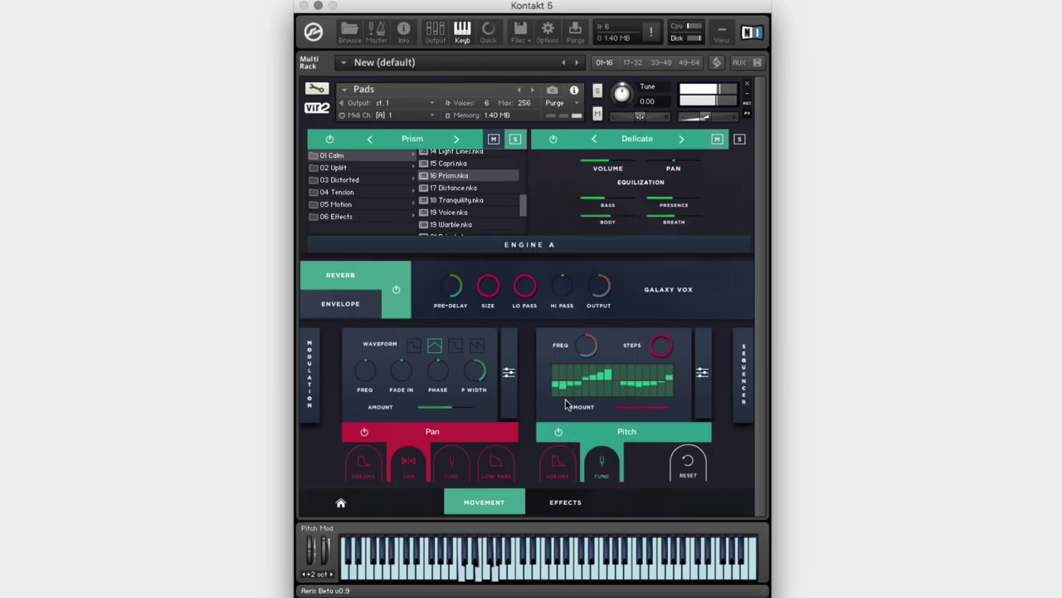
Step: Retarget the step sequencer from Pitch to LP Cutoff and draw a rising ramp
{"action": "left_click", "coordinate": [593, 434]}
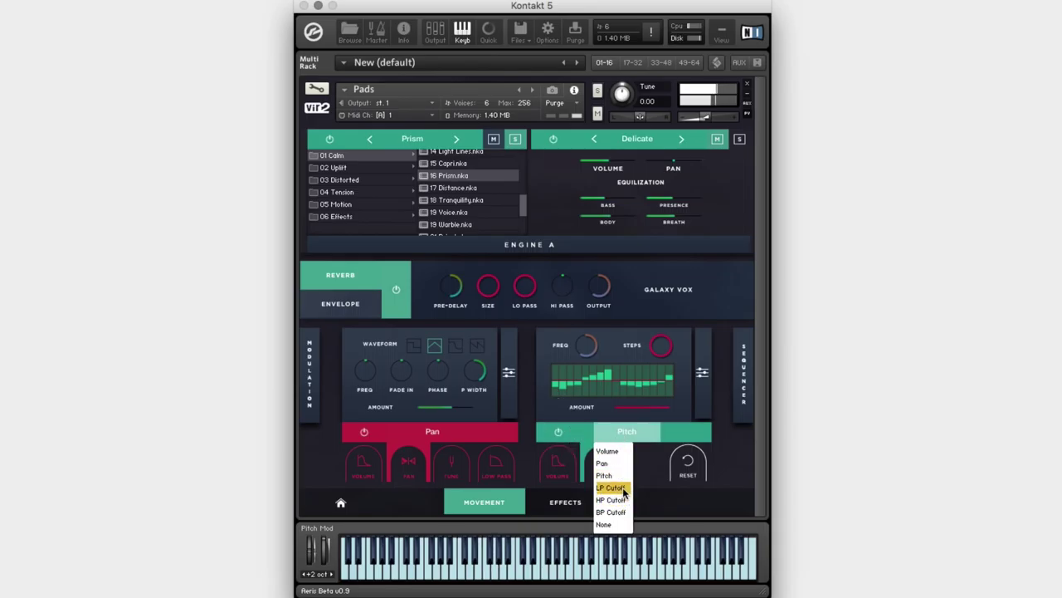
{"action": "left_click", "coordinate": [624, 490]}
{"action": "left_click_drag", "start_coordinate": [556, 396], "coordinate": [687, 367]}
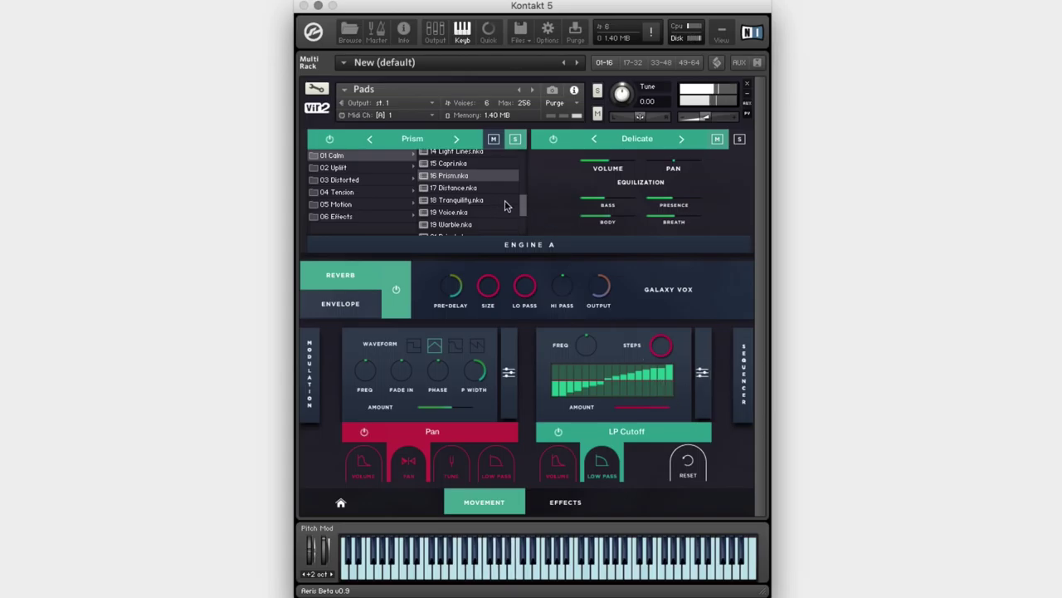
Step: In 02 Uplift, try Affirmed, Atlantis and Delicate, load Hummingbird, and return Home
{"action": "left_click", "coordinate": [358, 168]}
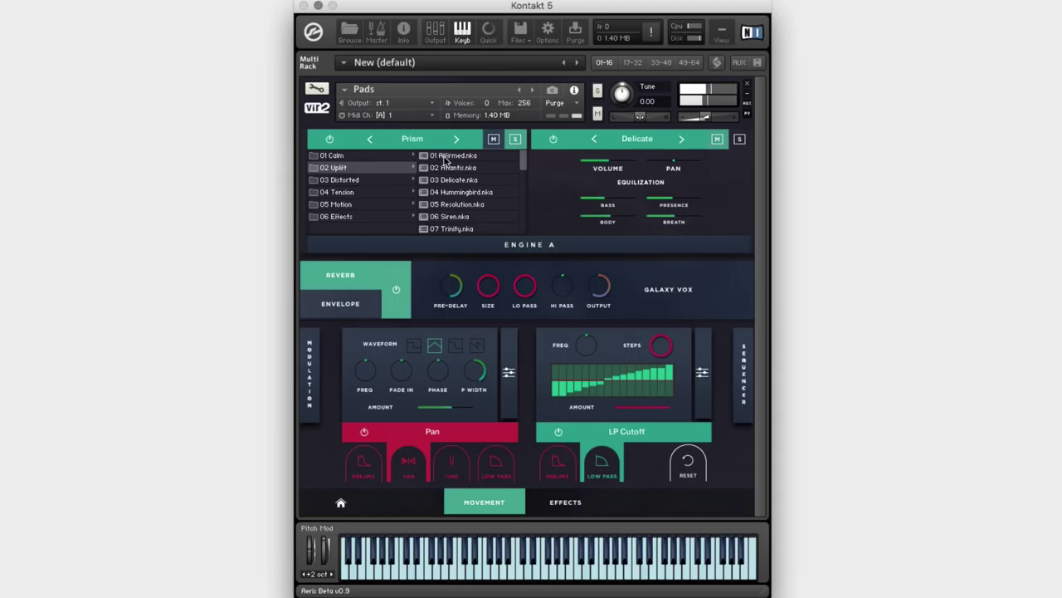
{"action": "left_click", "coordinate": [556, 431]}
{"action": "left_click", "coordinate": [449, 156]}
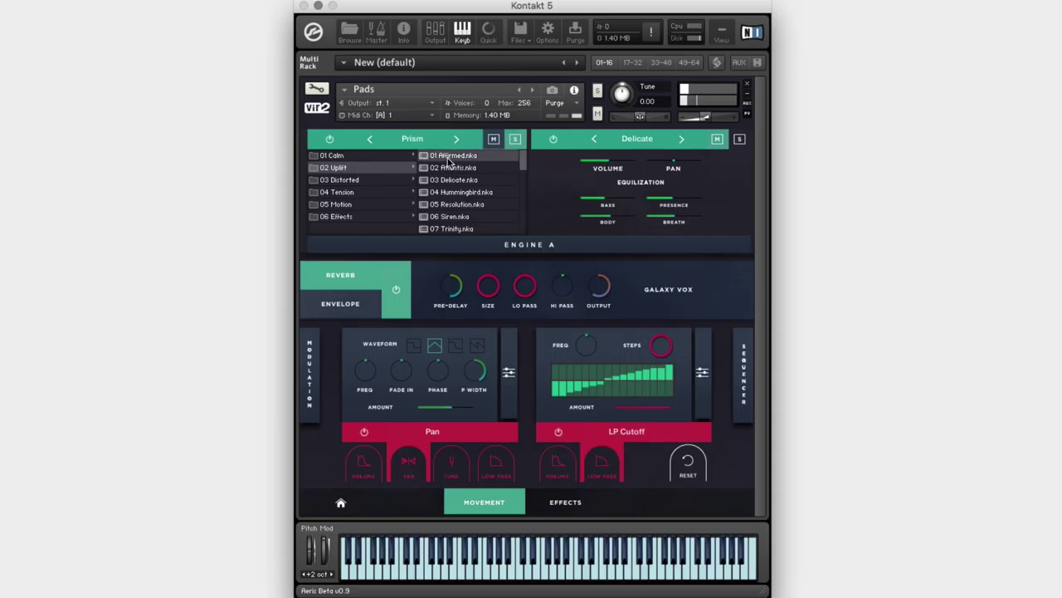
{"action": "left_click", "coordinate": [469, 168]}
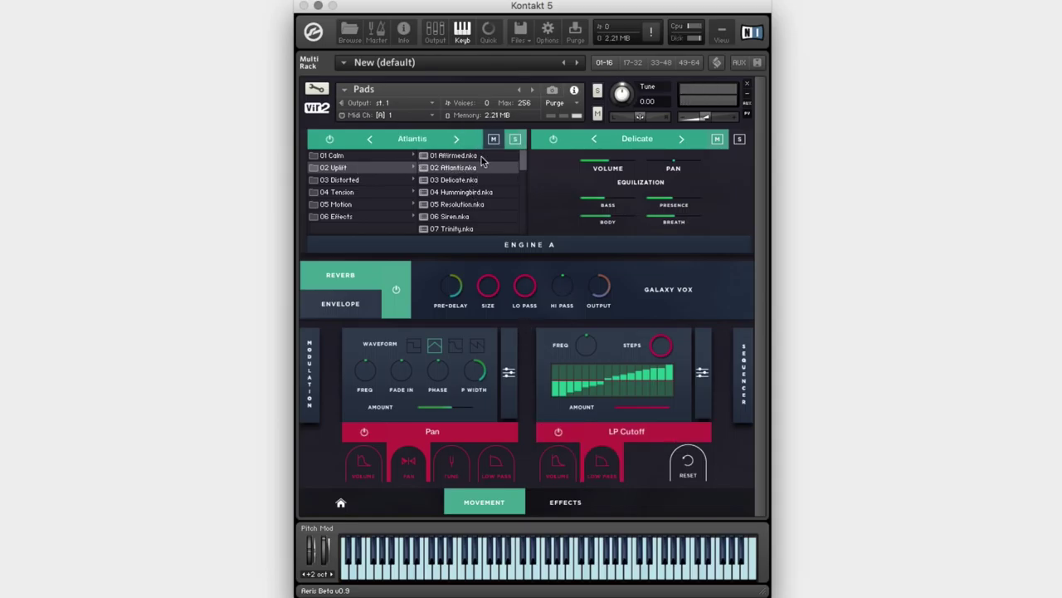
{"action": "scroll", "coordinate": [525, 166], "scroll_direction": "down", "scroll_amount": 1}
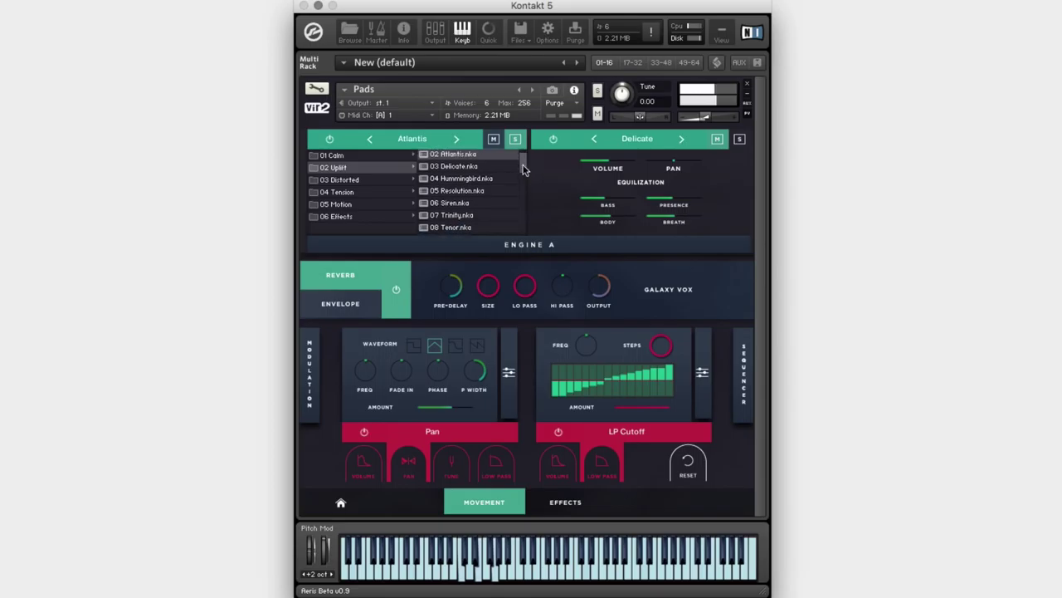
{"action": "left_click", "coordinate": [456, 167]}
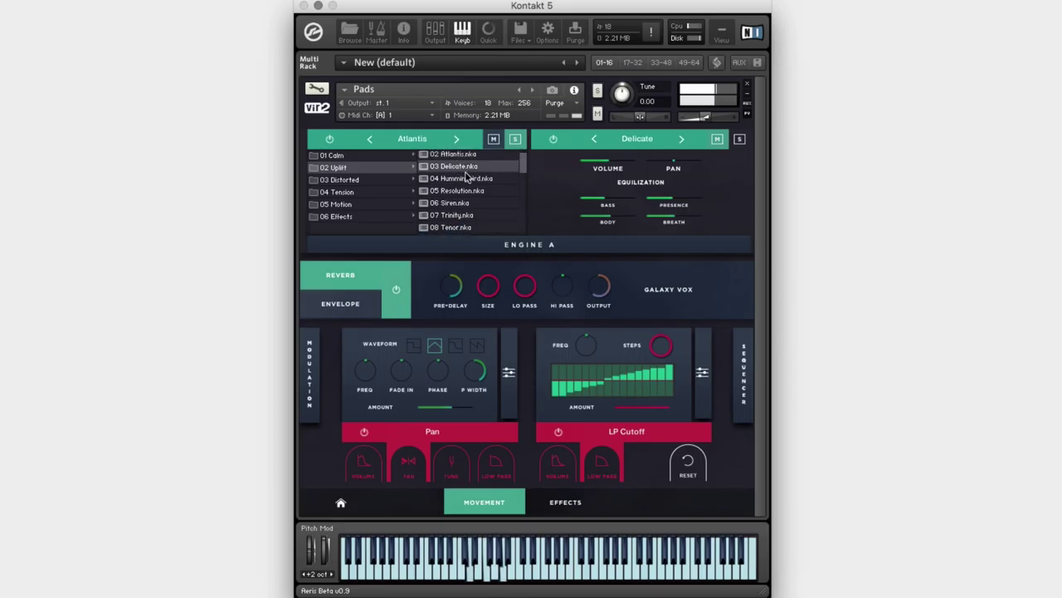
{"action": "left_click", "coordinate": [480, 179]}
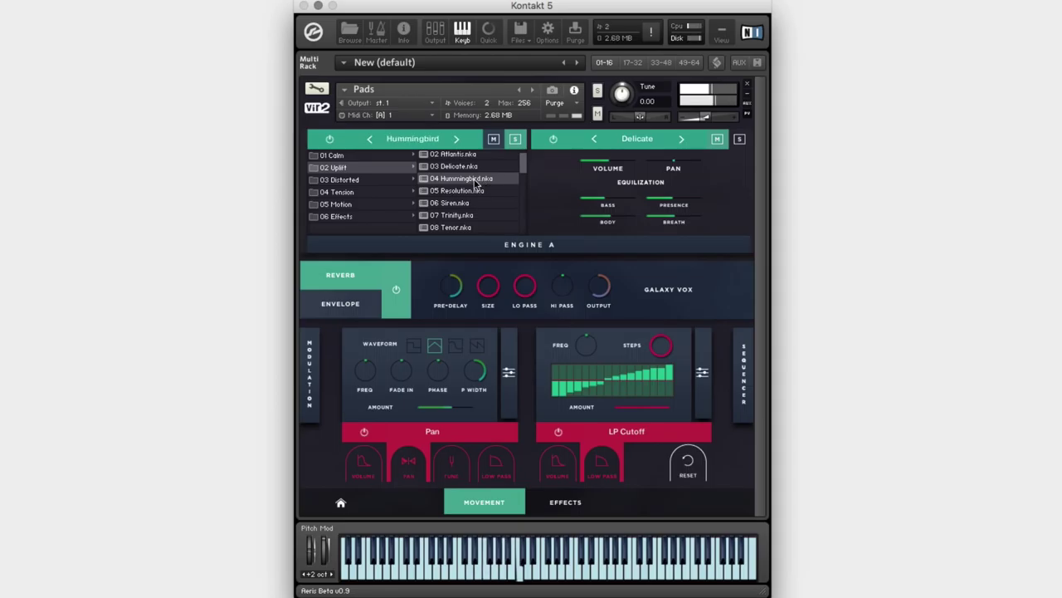
{"action": "left_click", "coordinate": [341, 502]}
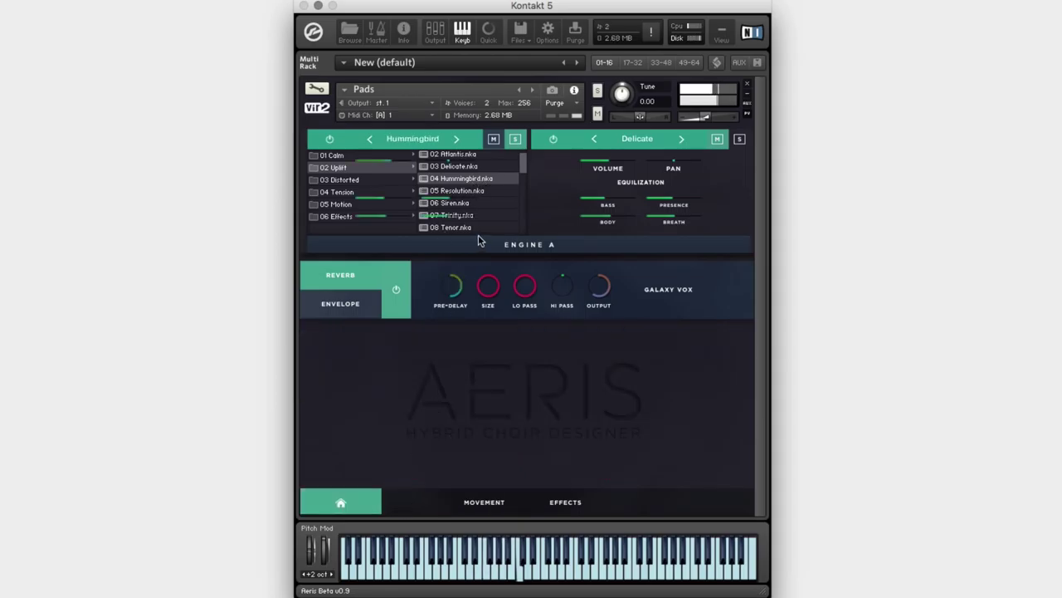
Step: Toggle the first layer's power off and on, then audition the Resolution and Siren Uplift presets
{"action": "left_click", "coordinate": [330, 140]}
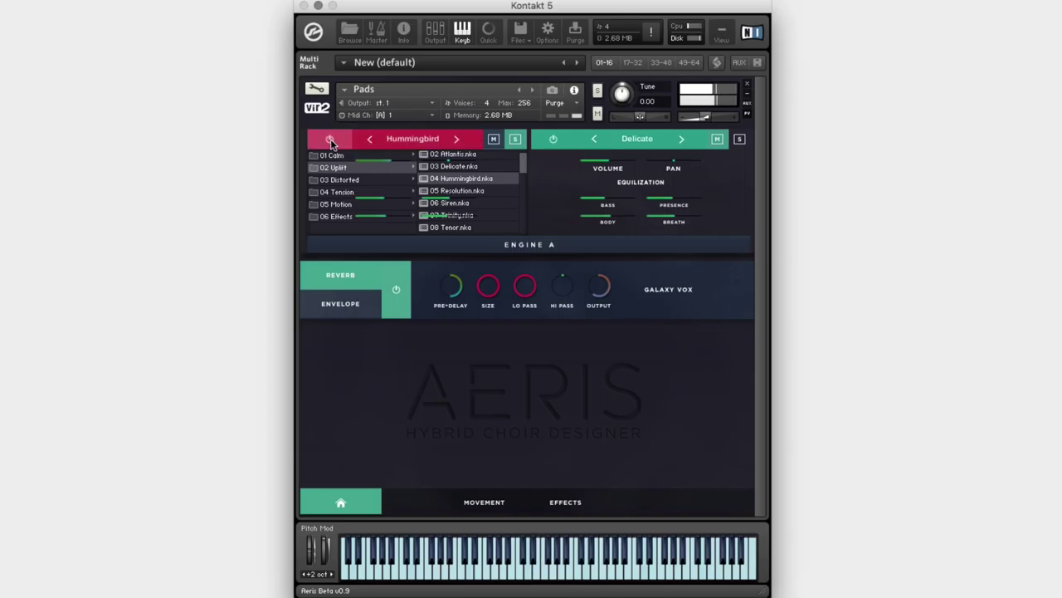
{"action": "left_click", "coordinate": [330, 139]}
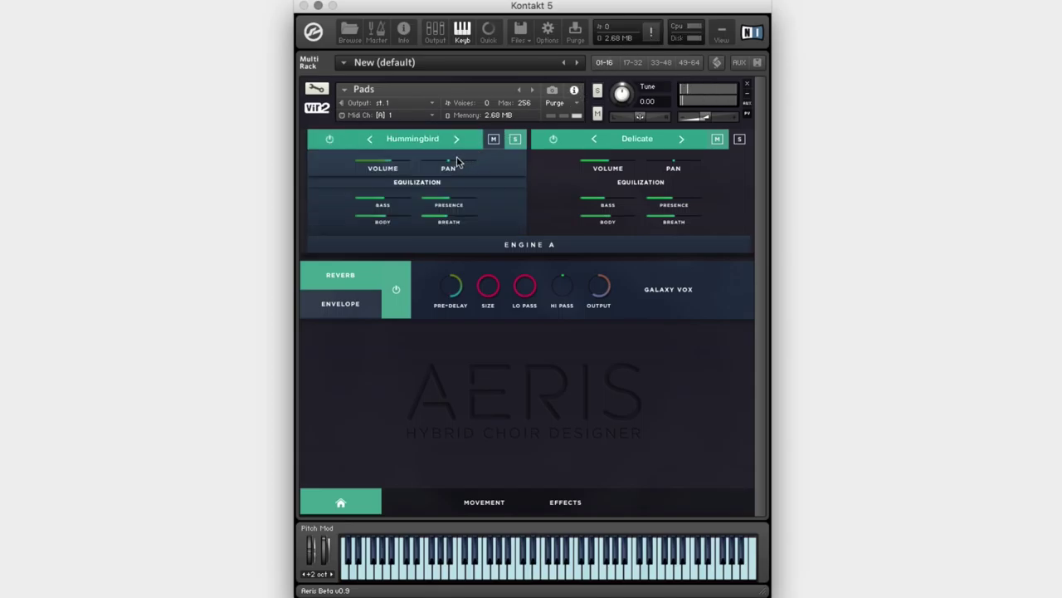
{"action": "left_click", "coordinate": [413, 138]}
{"action": "left_click", "coordinate": [461, 192]}
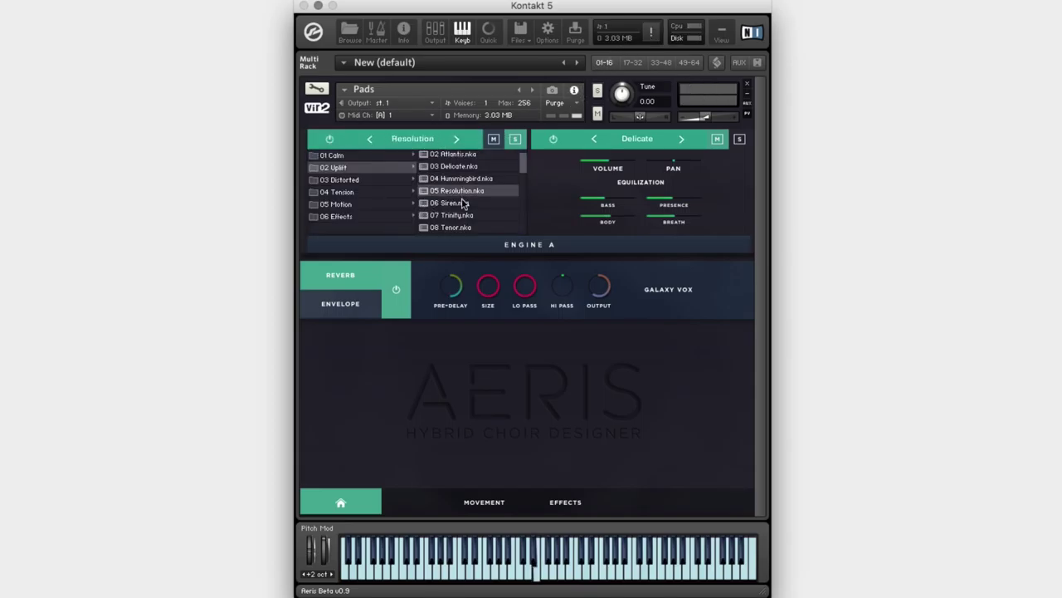
{"action": "scroll", "coordinate": [523, 166], "scroll_direction": "down", "scroll_amount": 1}
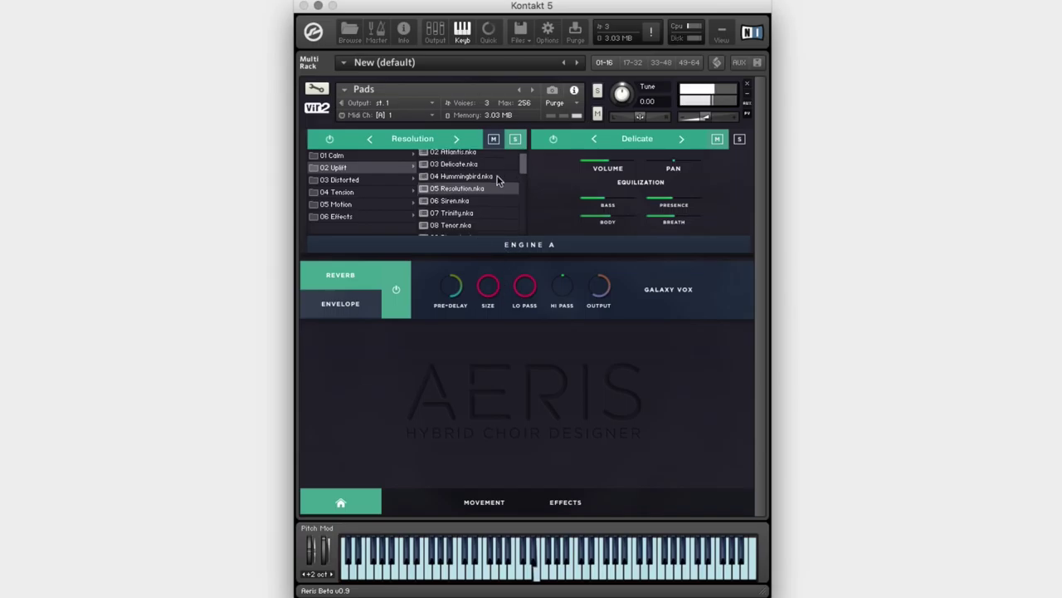
{"action": "left_click", "coordinate": [458, 201]}
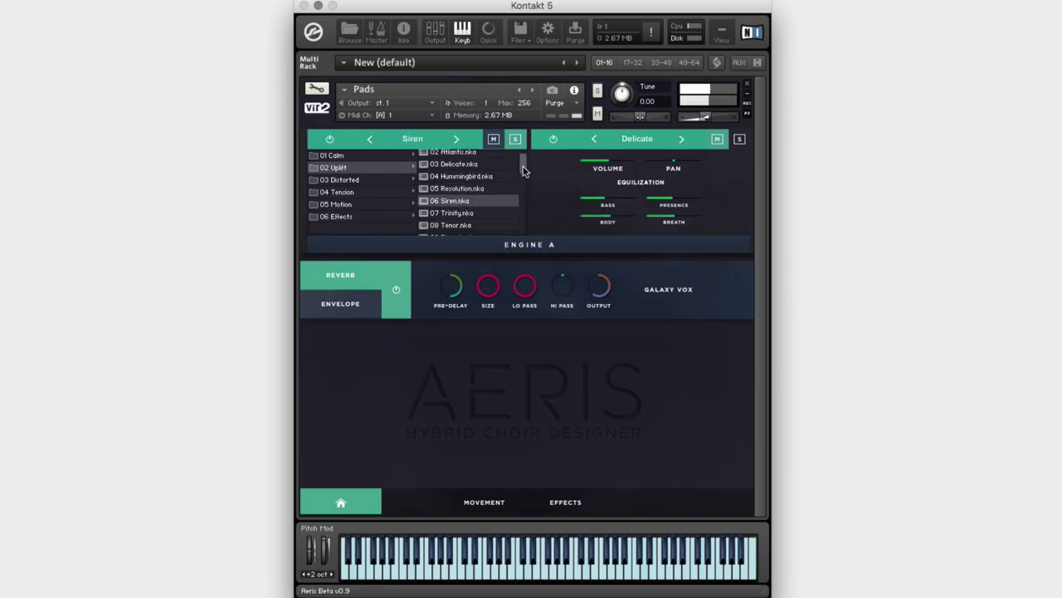
Step: Audition Fireflies and settle on 26 Moonlight, then open the 03 Distorted folder
{"action": "scroll", "coordinate": [523, 171], "scroll_direction": "down", "scroll_amount": 3}
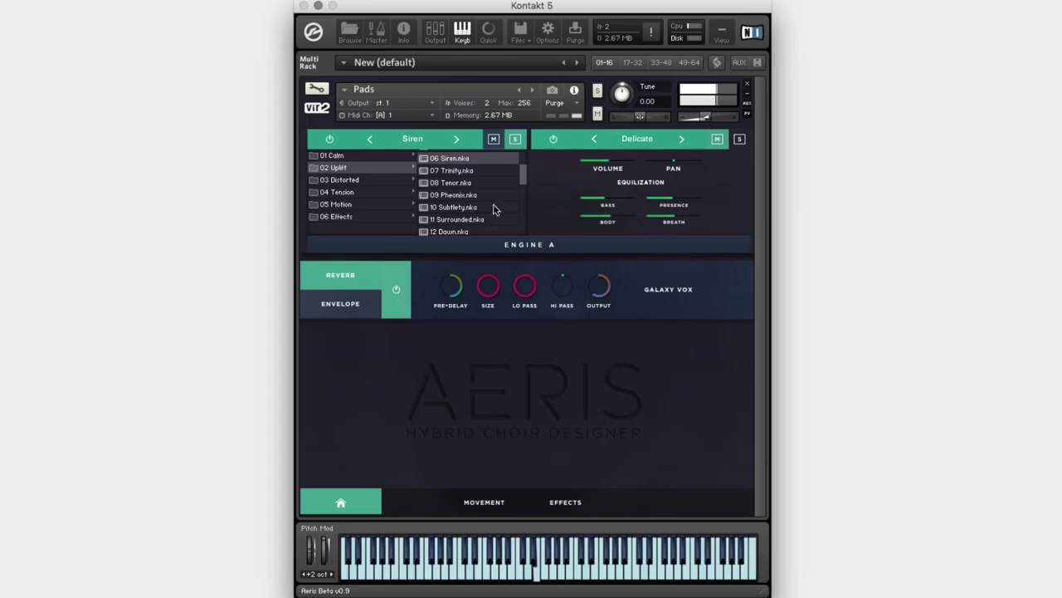
{"action": "left_click_drag", "start_coordinate": [524, 178], "coordinate": [523, 209]}
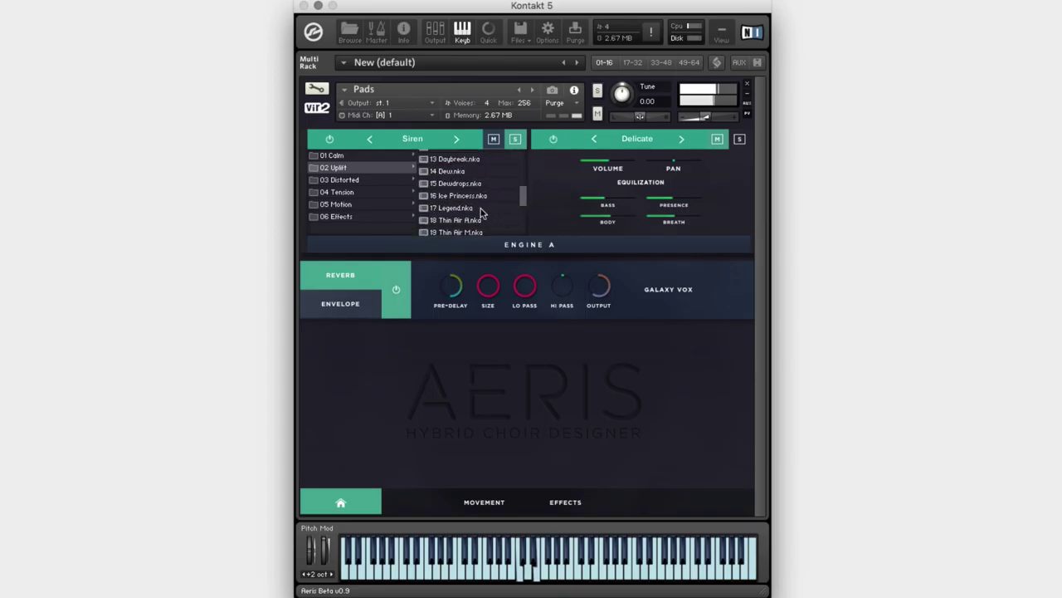
{"action": "scroll", "coordinate": [523, 214], "scroll_direction": "down", "scroll_amount": 5}
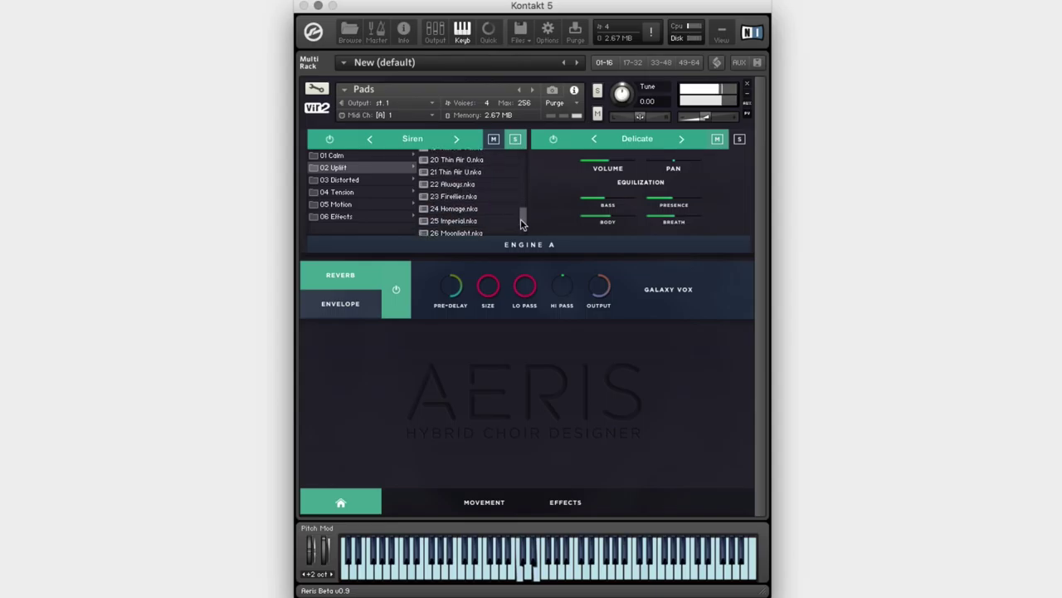
{"action": "left_click", "coordinate": [458, 196]}
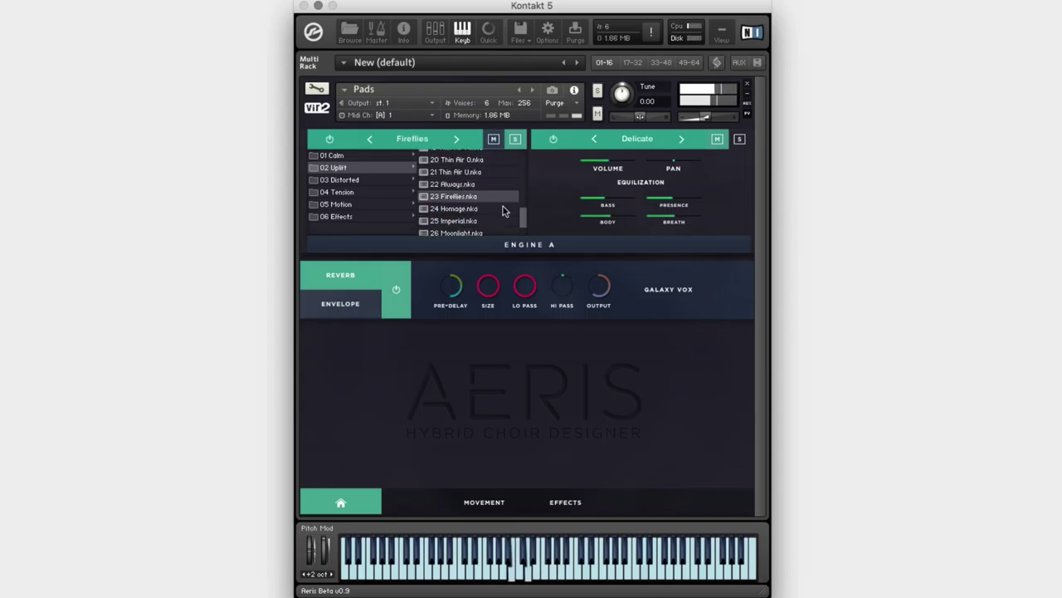
{"action": "scroll", "coordinate": [525, 219], "scroll_direction": "down", "scroll_amount": 2}
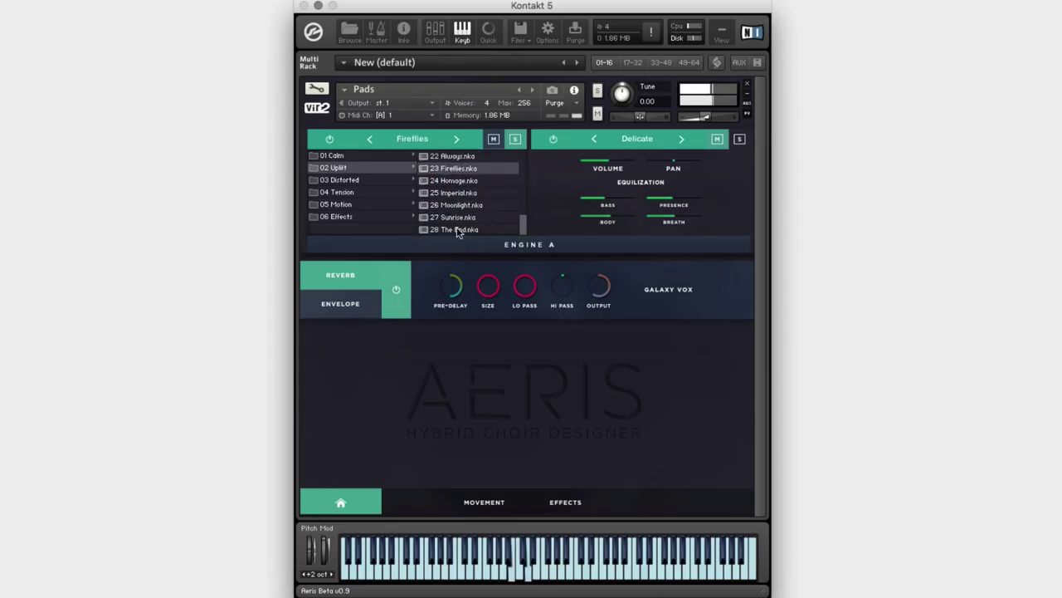
{"action": "left_click", "coordinate": [464, 206]}
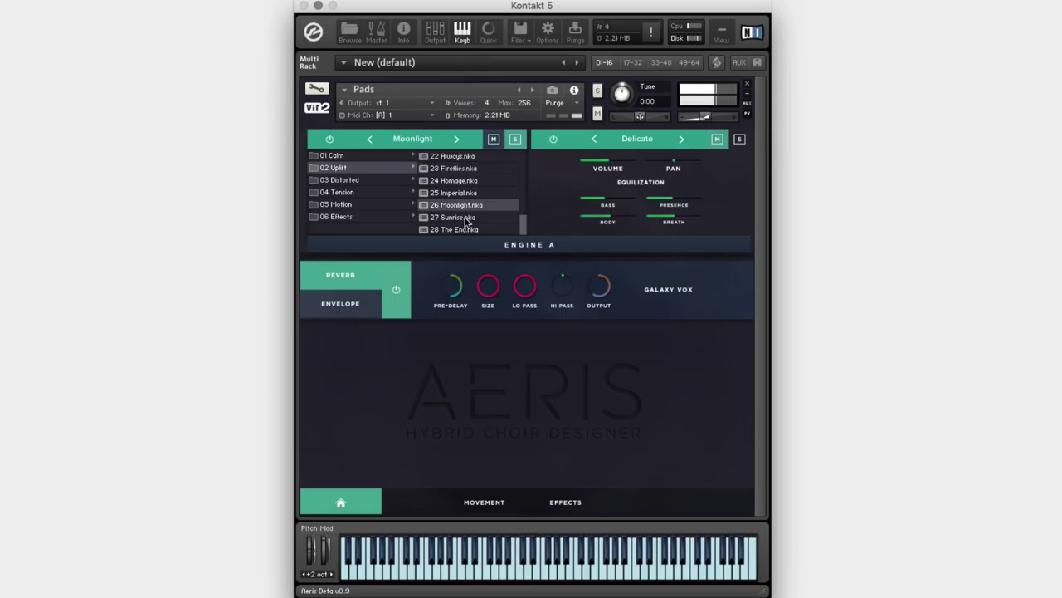
{"action": "left_click", "coordinate": [378, 183]}
Step: Audition the Distorted patches Arcane, Artifact, Choke and Hell's Gate in the left engine
{"action": "left_click", "coordinate": [469, 156]}
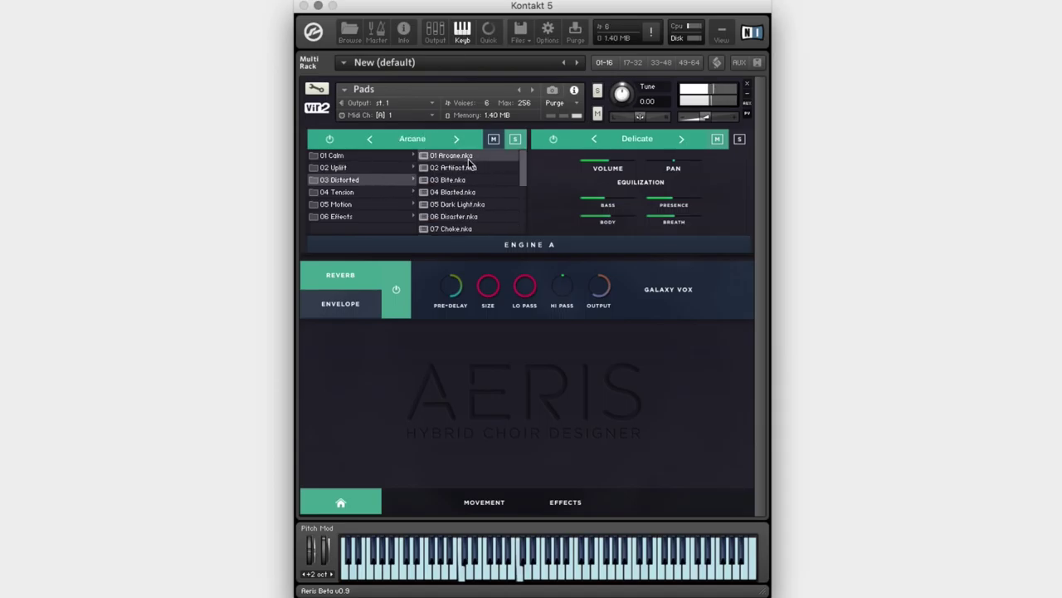
{"action": "left_click_drag", "start_coordinate": [523, 170], "coordinate": [523, 176]}
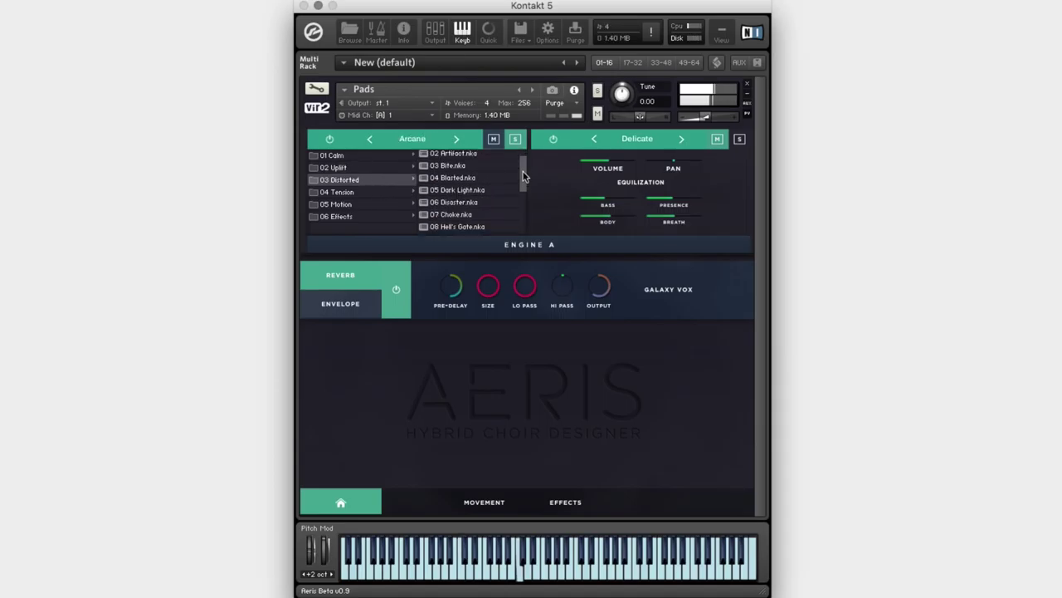
{"action": "left_click", "coordinate": [487, 163]}
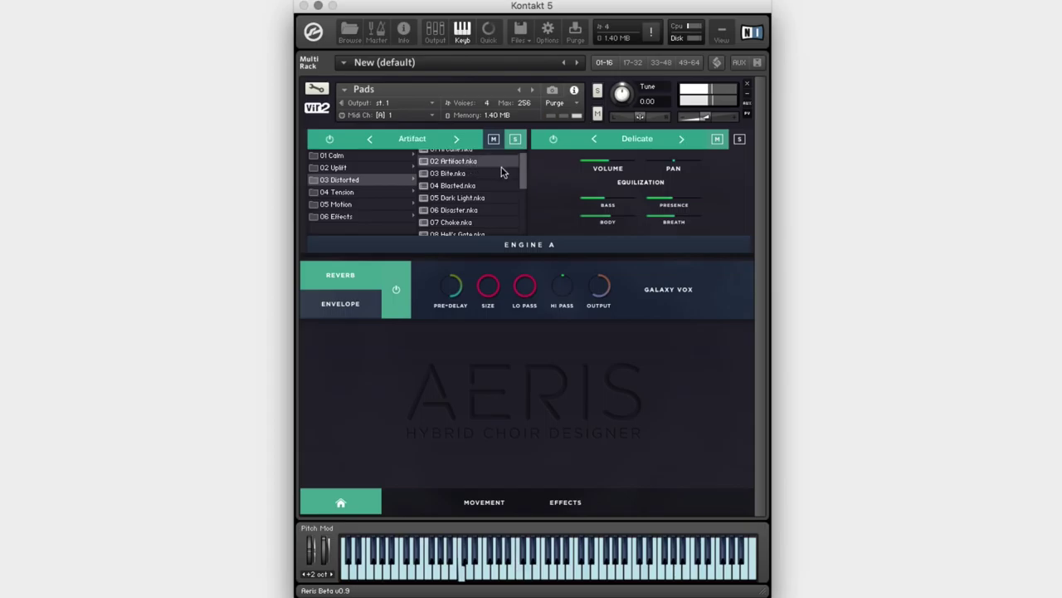
{"action": "left_click_drag", "start_coordinate": [521, 171], "coordinate": [516, 188]}
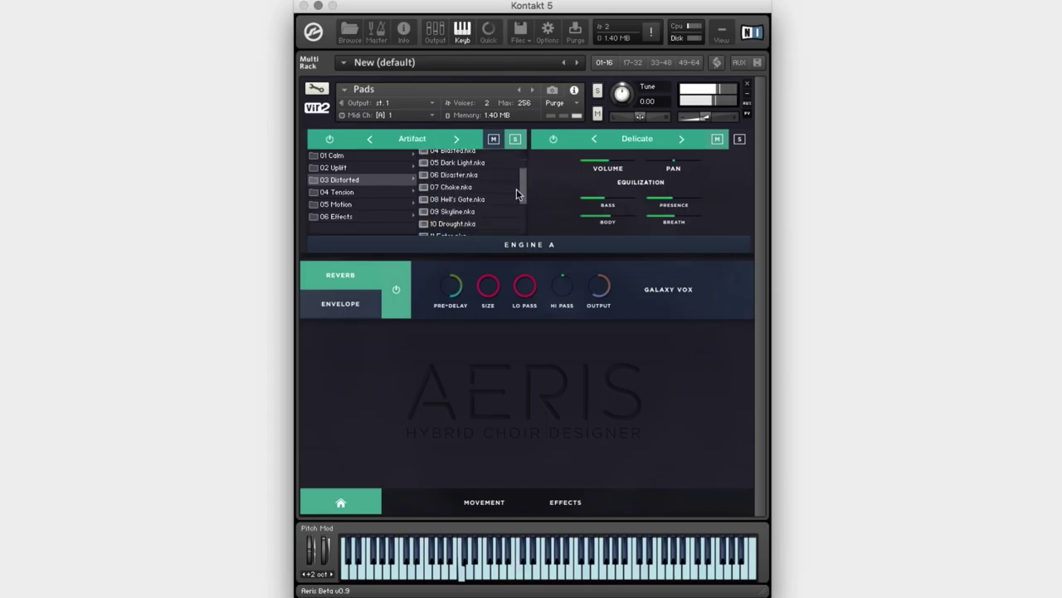
{"action": "left_click", "coordinate": [463, 188]}
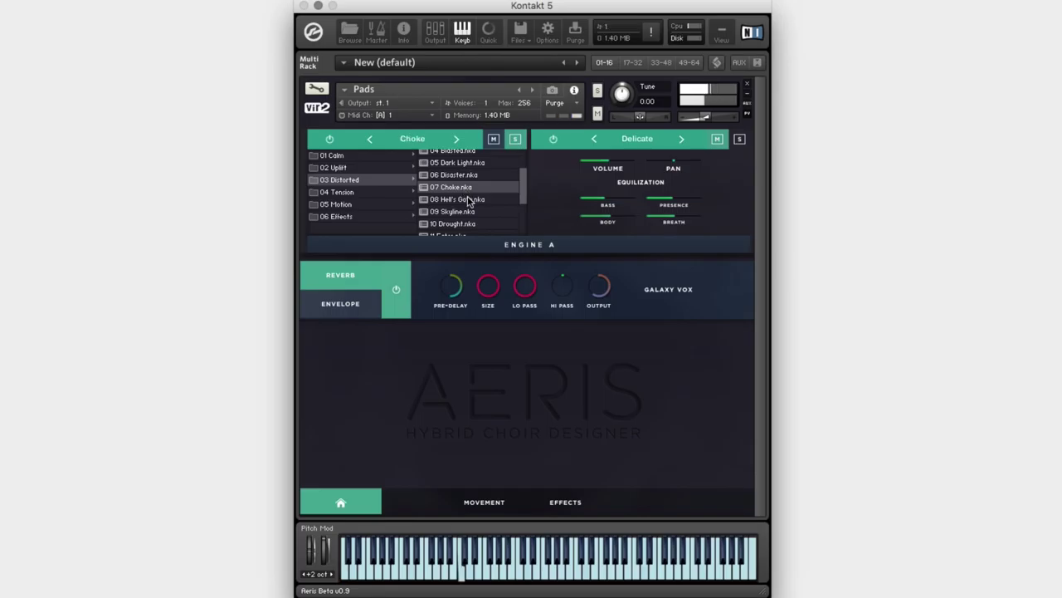
{"action": "left_click", "coordinate": [467, 200]}
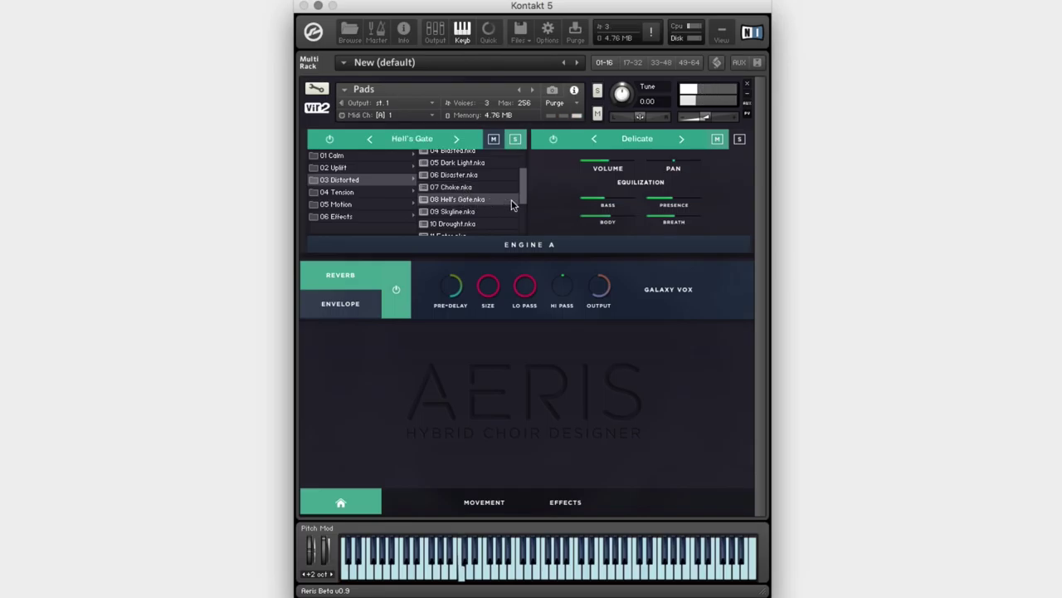
Step: Try Fatso, settle on Vocal Reaper, then list the 04 Tension folder's patches
{"action": "left_click_drag", "start_coordinate": [520, 191], "coordinate": [520, 216]}
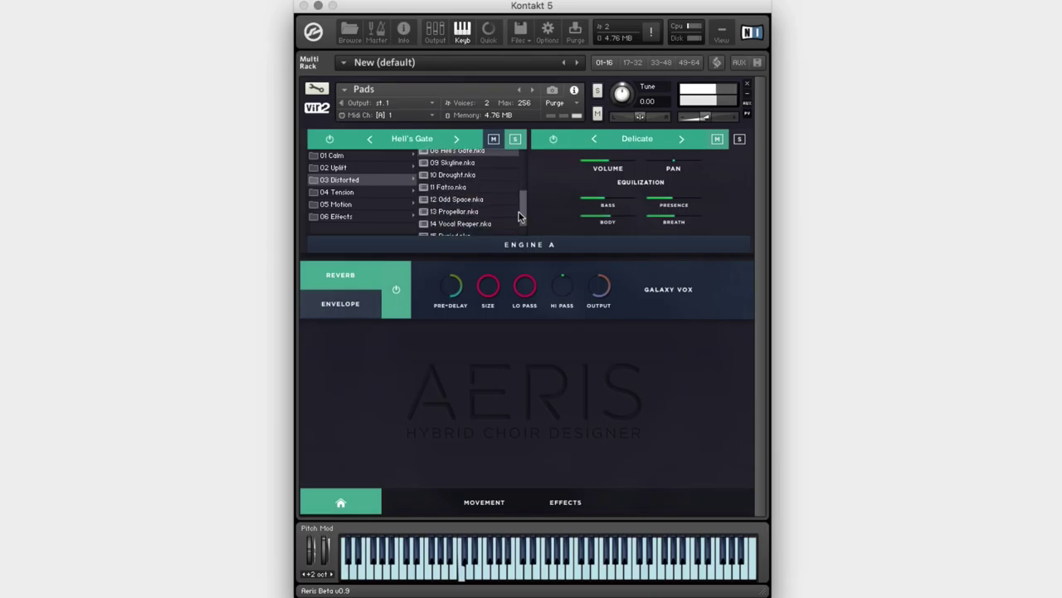
{"action": "left_click", "coordinate": [448, 189]}
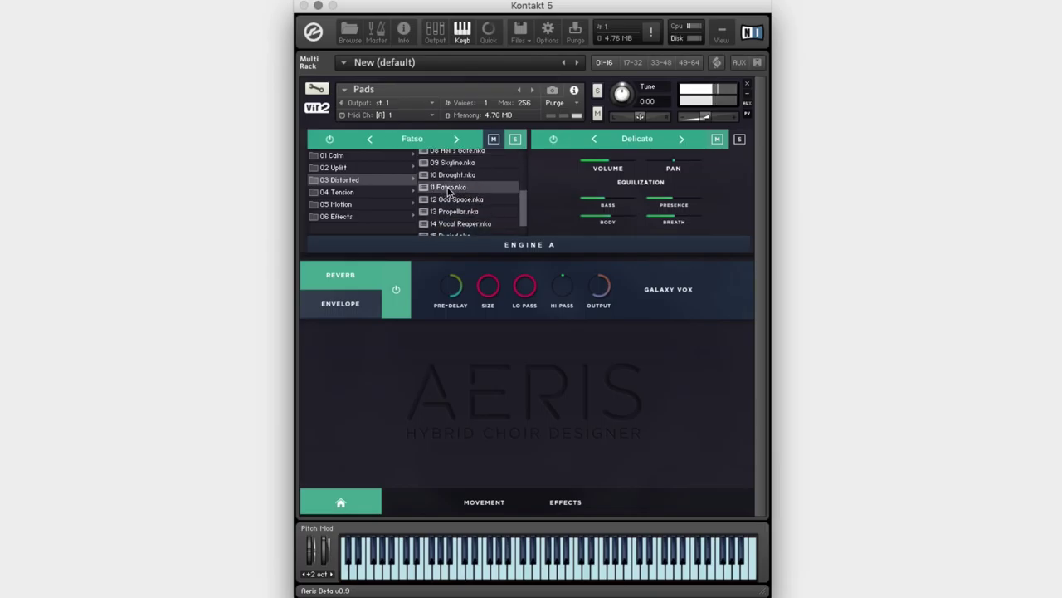
{"action": "scroll", "coordinate": [521, 206], "scroll_direction": "down", "scroll_amount": 2}
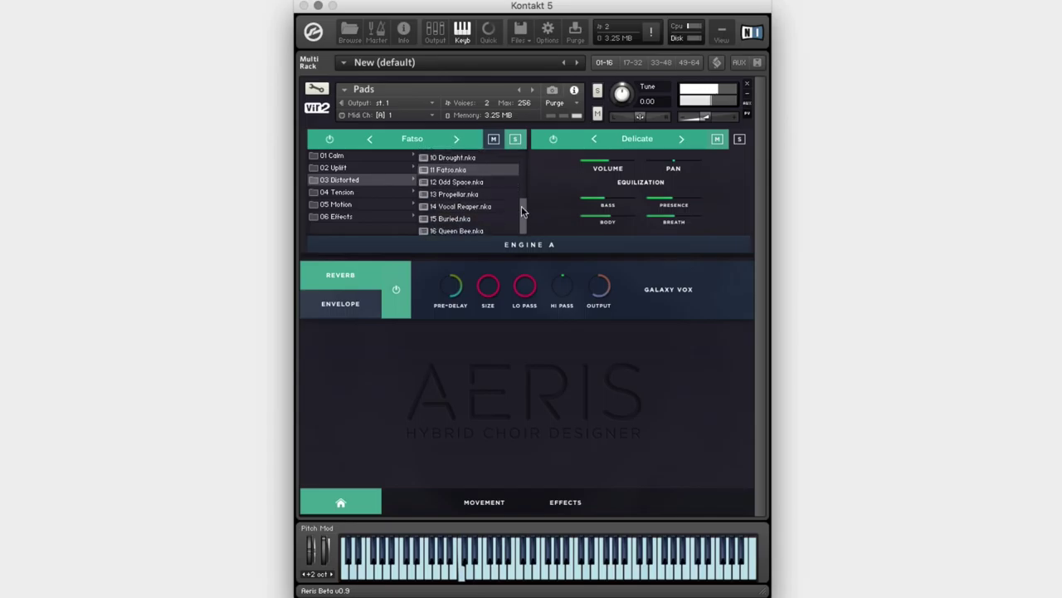
{"action": "left_click", "coordinate": [454, 207]}
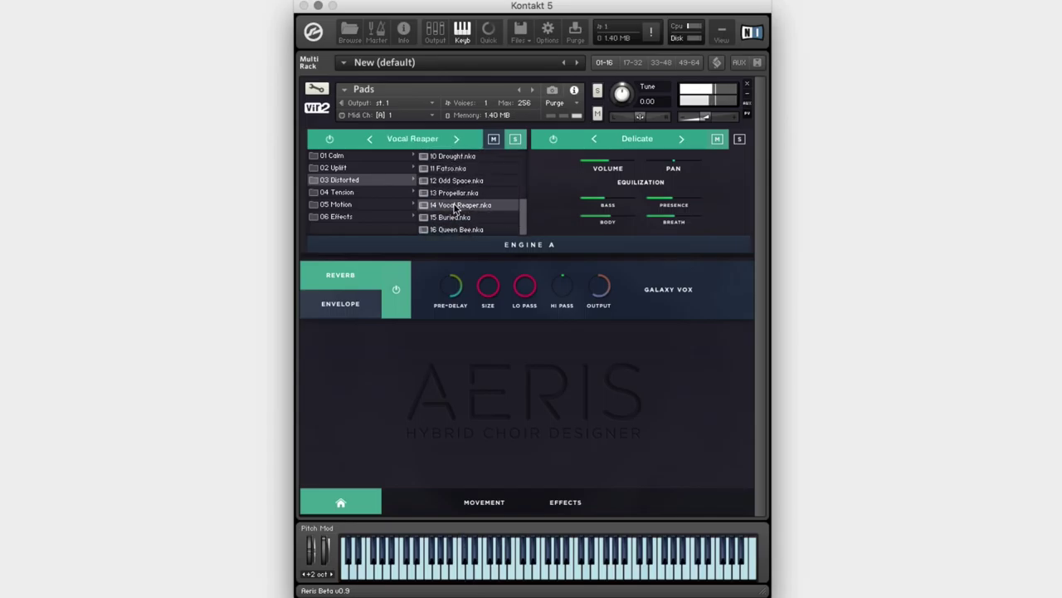
{"action": "left_click", "coordinate": [372, 192]}
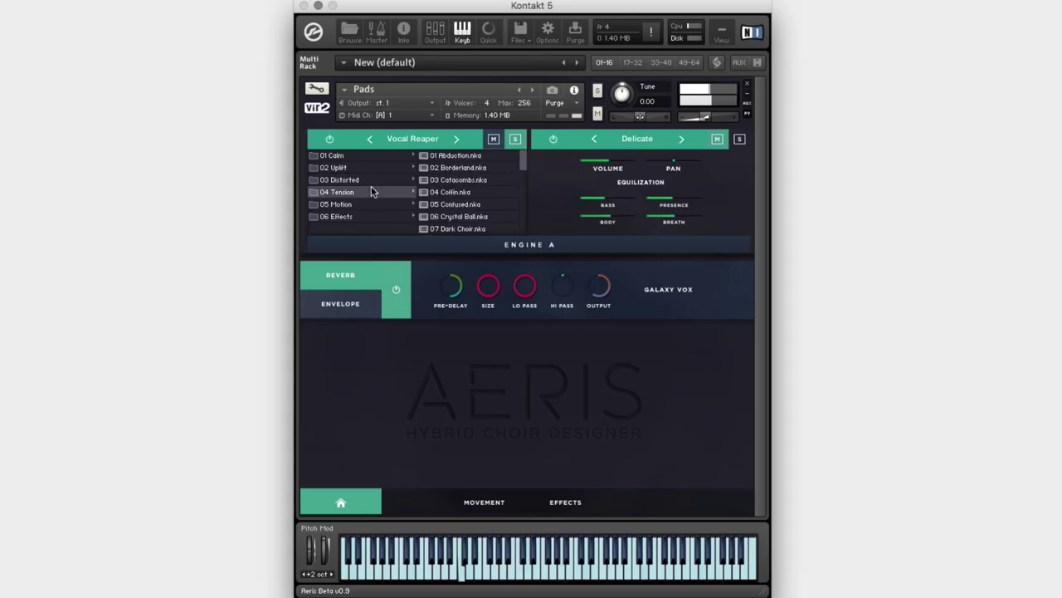
Step: Audition the Tension patches Abduction, Borderland, Catacombs and Crystal Ball
{"action": "left_click", "coordinate": [452, 156]}
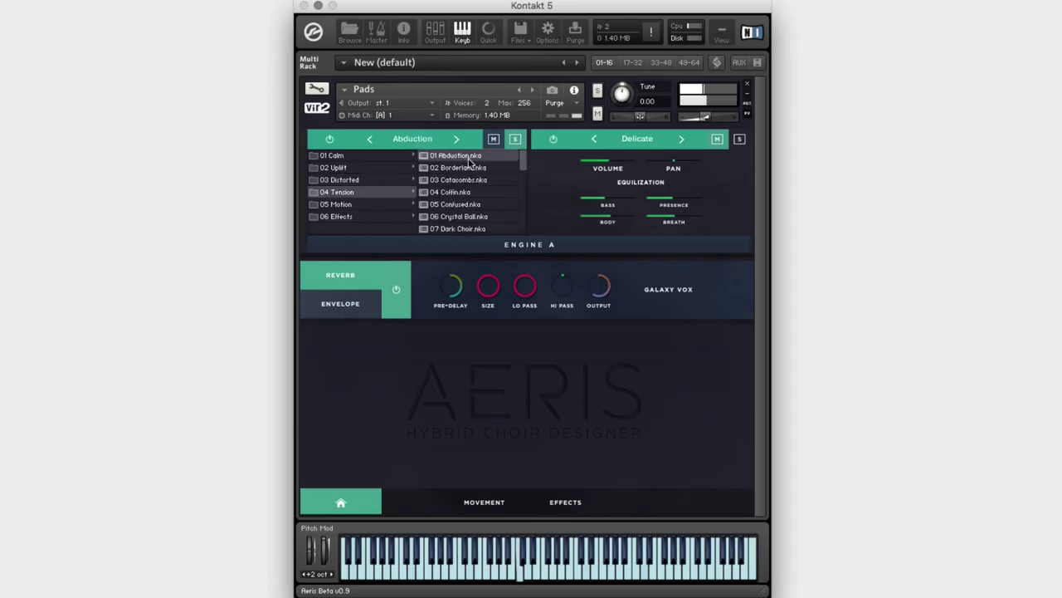
{"action": "scroll", "coordinate": [524, 166], "scroll_direction": "down", "scroll_amount": 1}
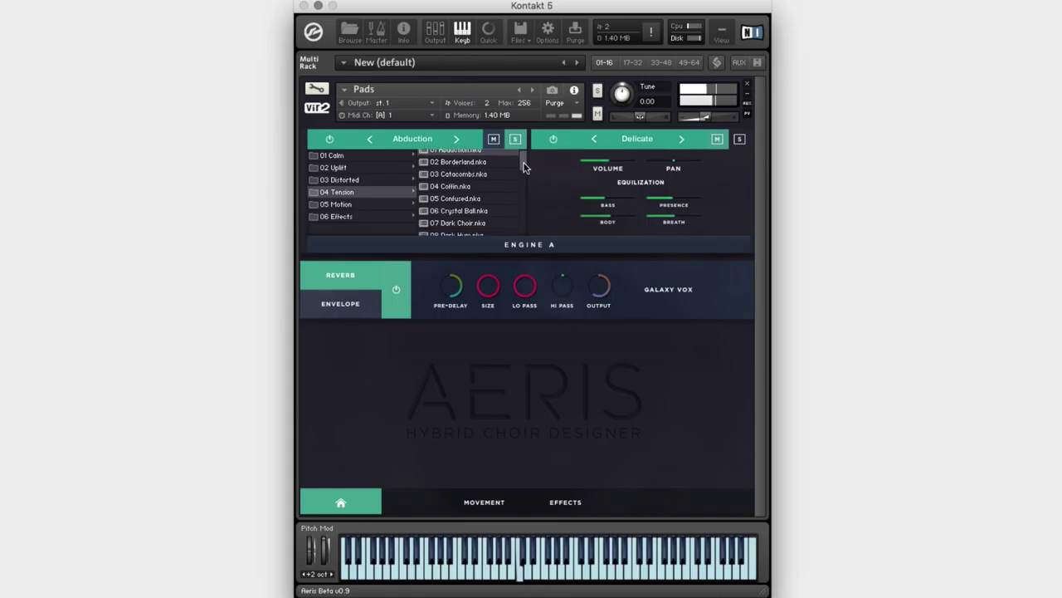
{"action": "left_click", "coordinate": [462, 165]}
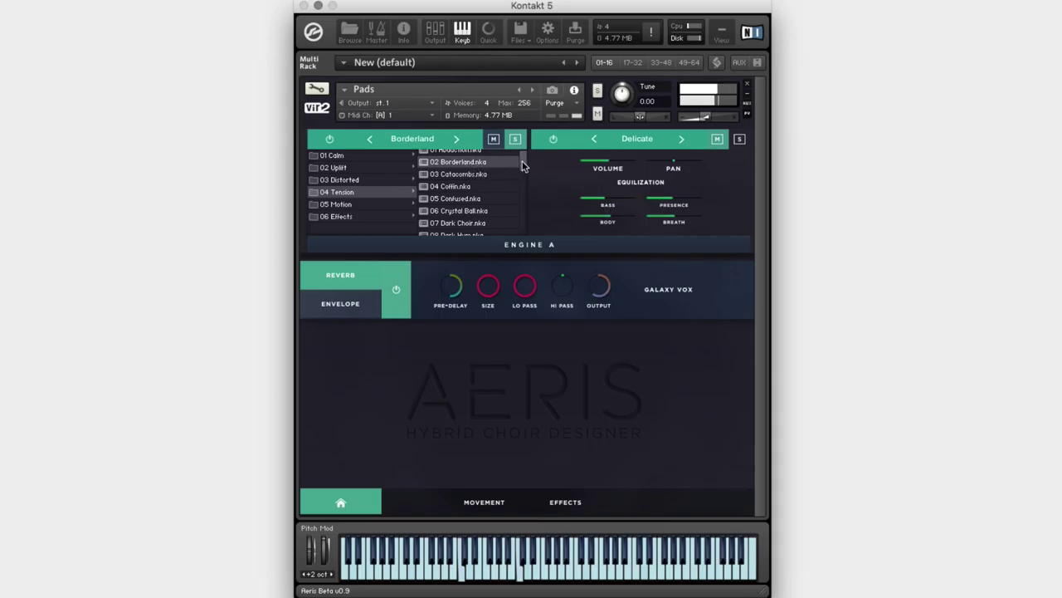
{"action": "scroll", "coordinate": [523, 166], "scroll_direction": "down", "scroll_amount": 2}
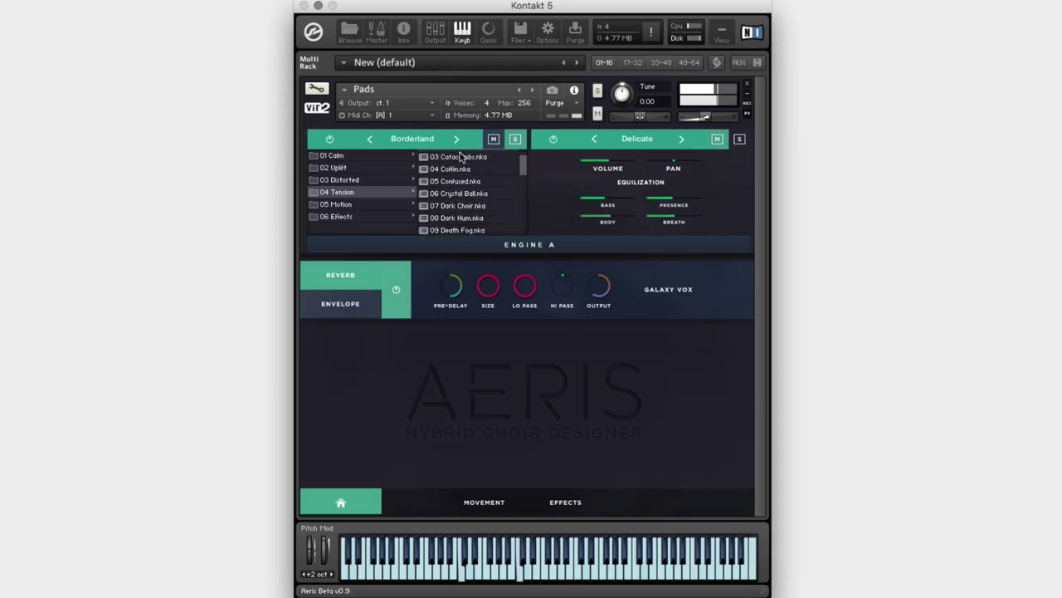
{"action": "left_click", "coordinate": [460, 157]}
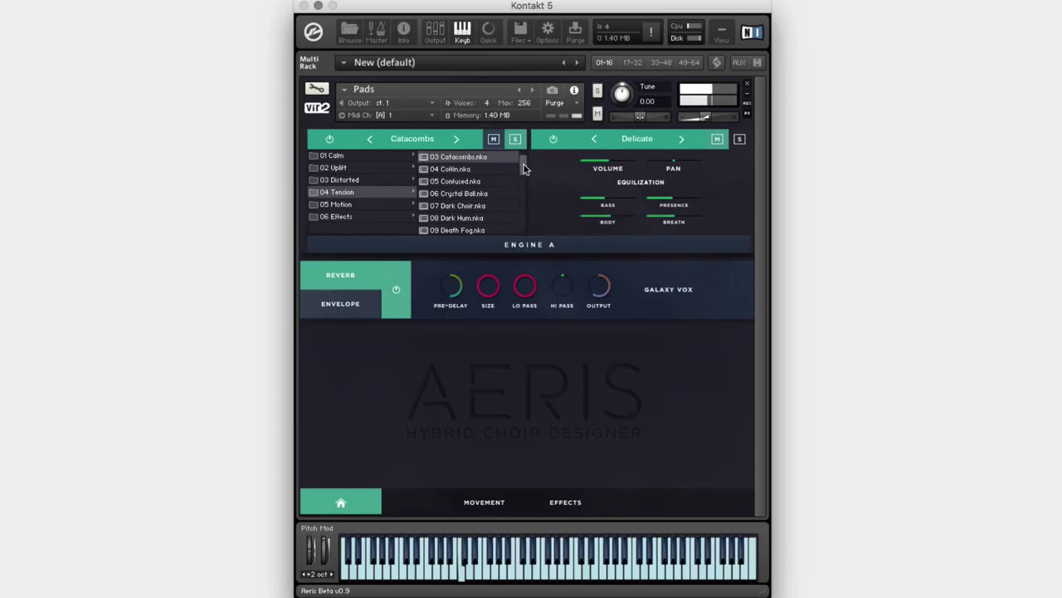
{"action": "scroll", "coordinate": [523, 169], "scroll_direction": "down", "scroll_amount": 1}
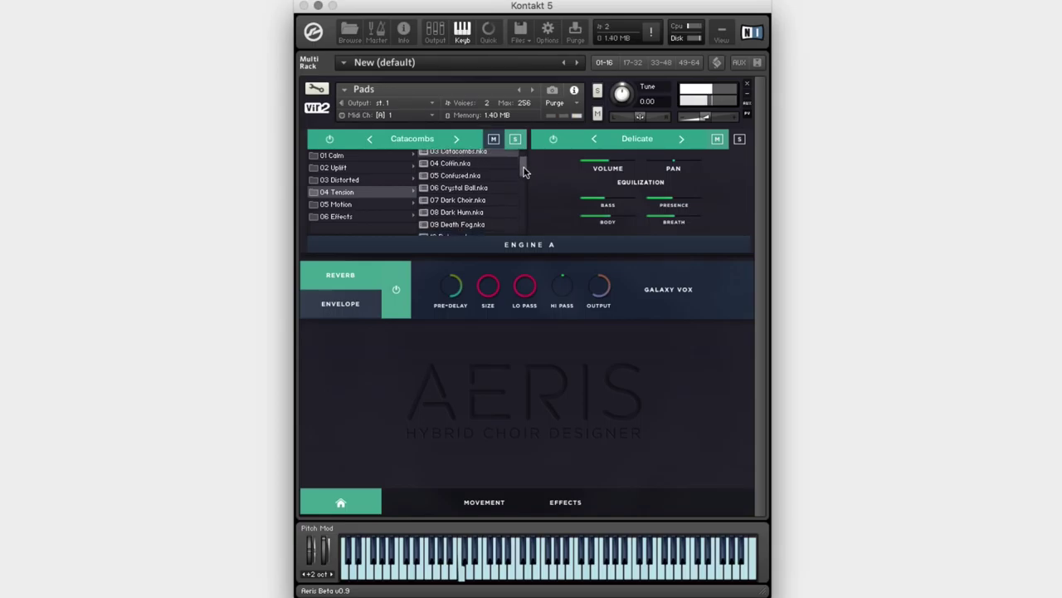
{"action": "left_click", "coordinate": [467, 180]}
Step: Try Detune and Triton, finishing with Tweaker loaded in the left engine
{"action": "scroll", "coordinate": [523, 177], "scroll_direction": "down", "scroll_amount": 5}
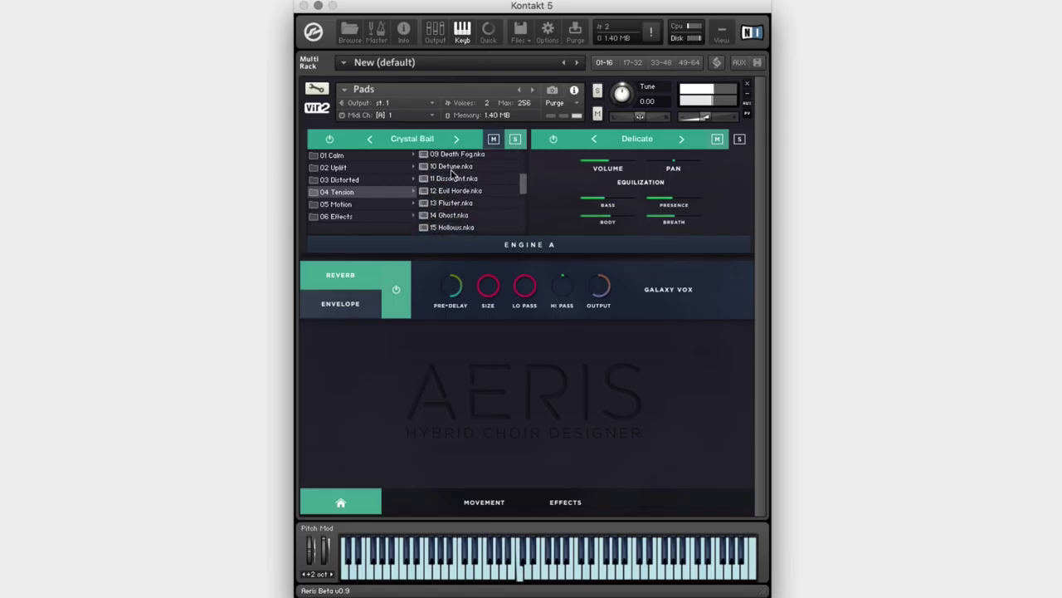
{"action": "left_click", "coordinate": [455, 169]}
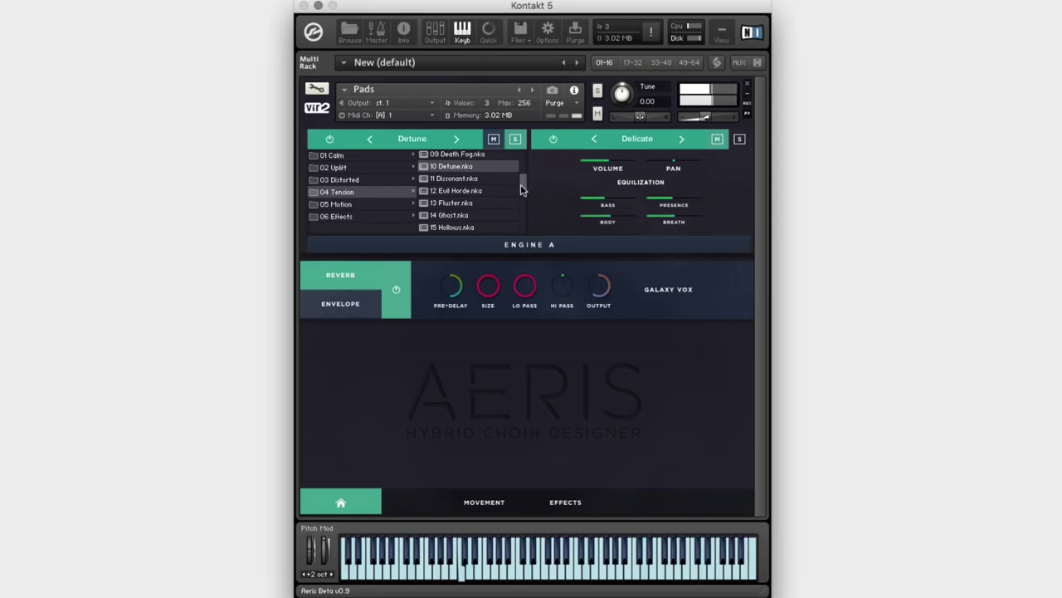
{"action": "scroll", "coordinate": [521, 190], "scroll_direction": "down", "scroll_amount": 2}
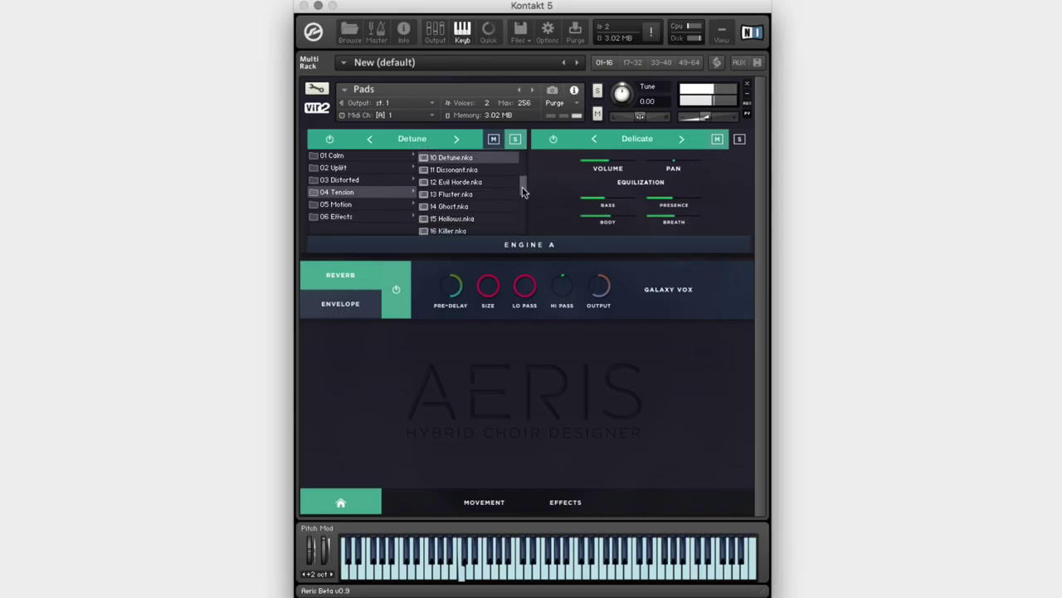
{"action": "left_click_drag", "start_coordinate": [521, 196], "coordinate": [515, 225]}
{"action": "left_click", "coordinate": [447, 208]}
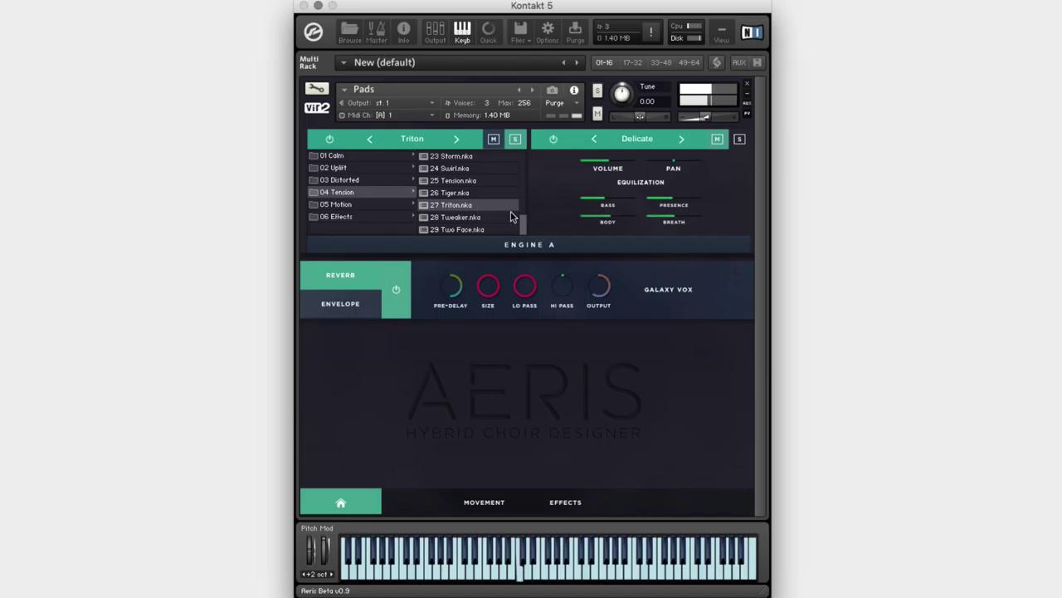
{"action": "left_click", "coordinate": [460, 218]}
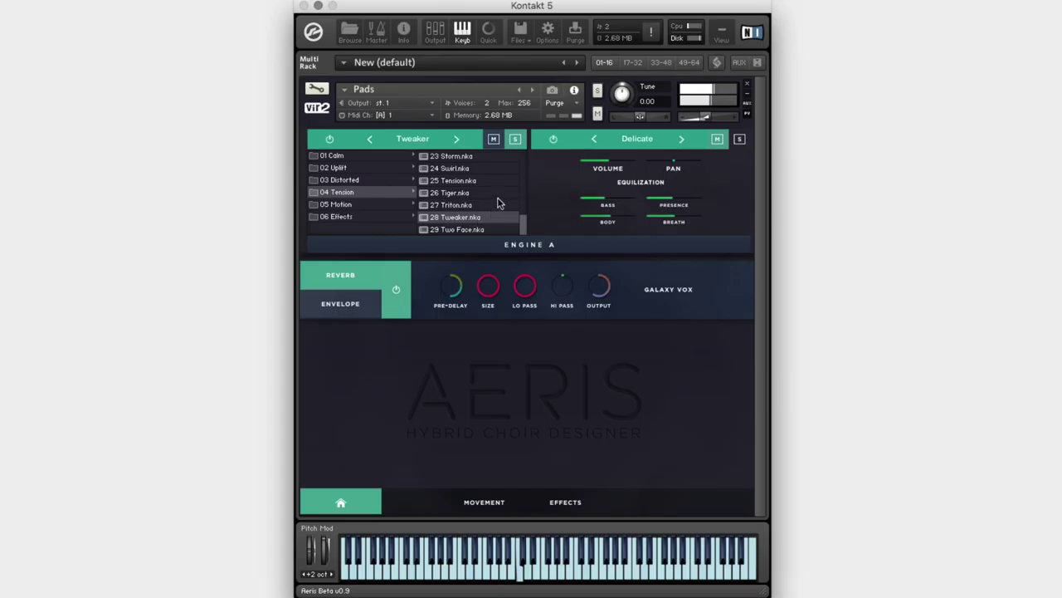
Step: Load A Movement from the 05 Motion folder, briefly solo the left engine, and close the browser
{"action": "left_click", "coordinate": [372, 205]}
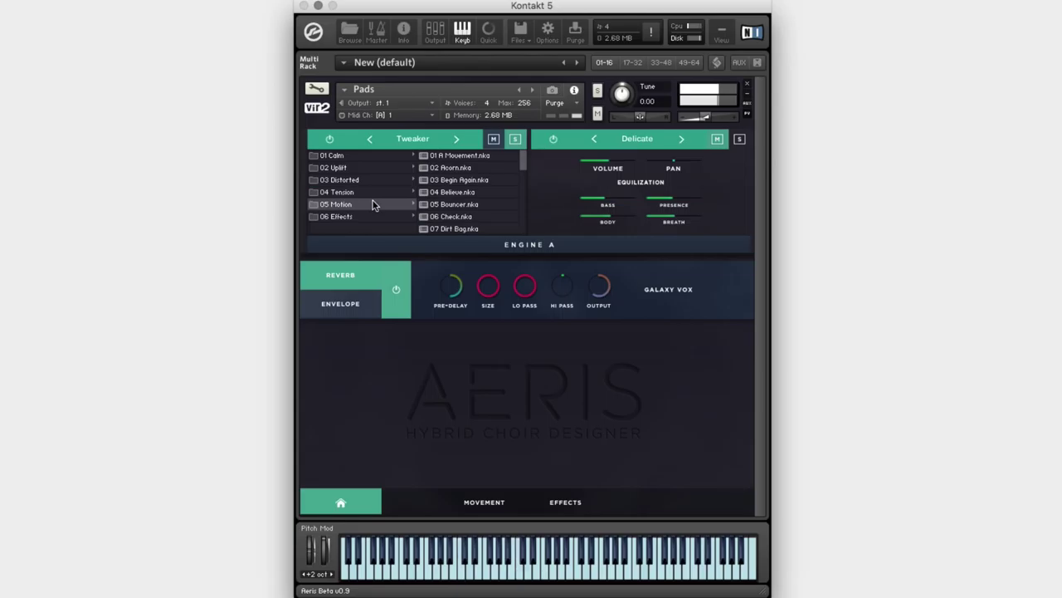
{"action": "left_click", "coordinate": [459, 159]}
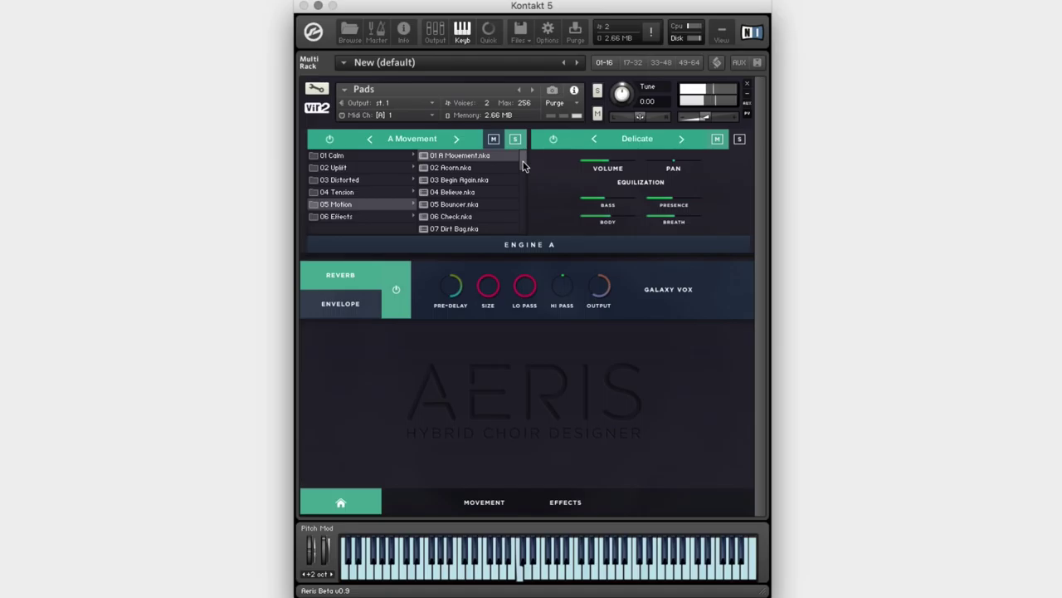
{"action": "scroll", "coordinate": [523, 164], "scroll_direction": "down", "scroll_amount": 2}
{"action": "scroll", "coordinate": [522, 158], "scroll_direction": "up", "scroll_amount": 2}
{"action": "left_click", "coordinate": [514, 142]}
{"action": "left_click", "coordinate": [514, 141]}
{"action": "left_click", "coordinate": [417, 139]}
Step: Step through Acorn, Begin Again and Believe, switching the reverb off along the way
{"action": "left_click", "coordinate": [459, 139]}
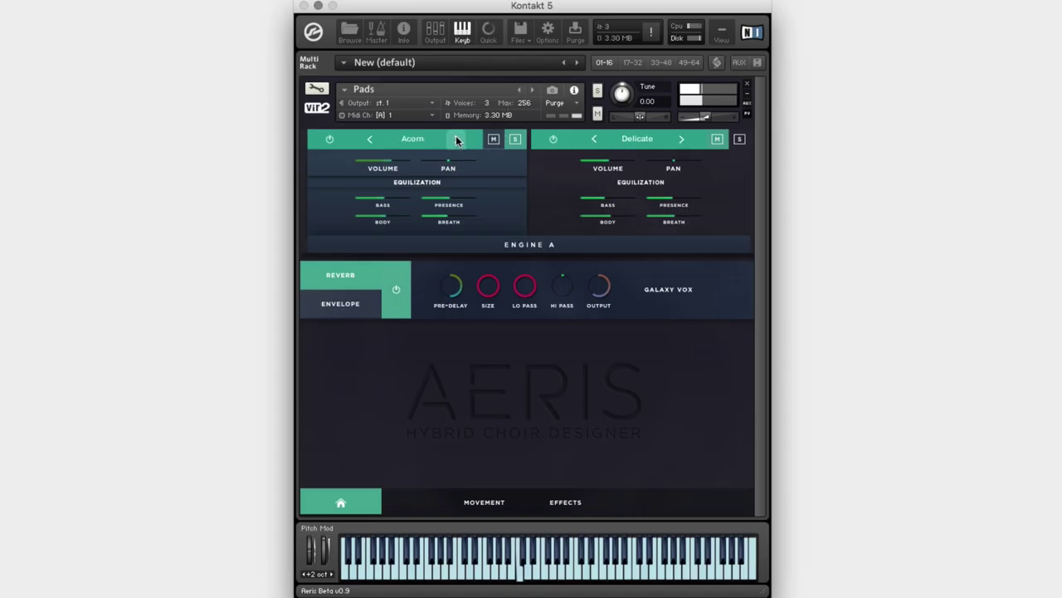
{"action": "left_click", "coordinate": [393, 284]}
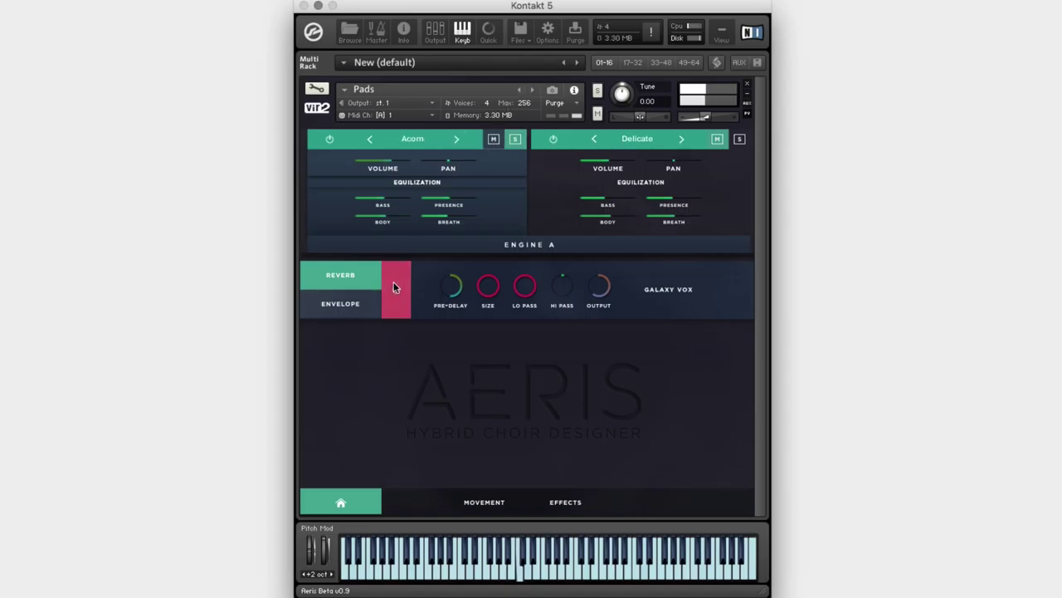
{"action": "left_click", "coordinate": [457, 140]}
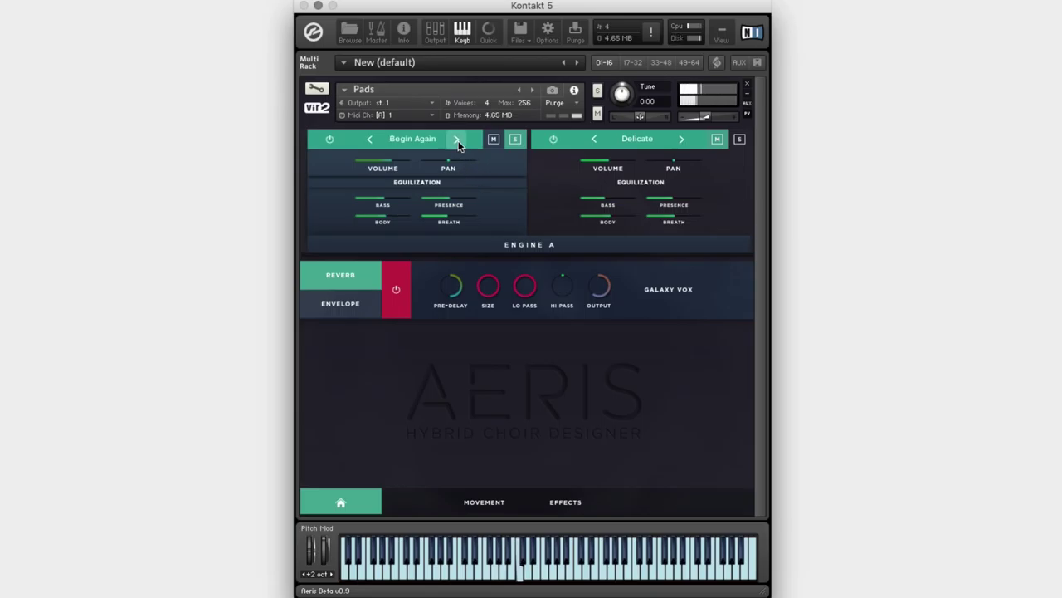
{"action": "left_click", "coordinate": [457, 140]}
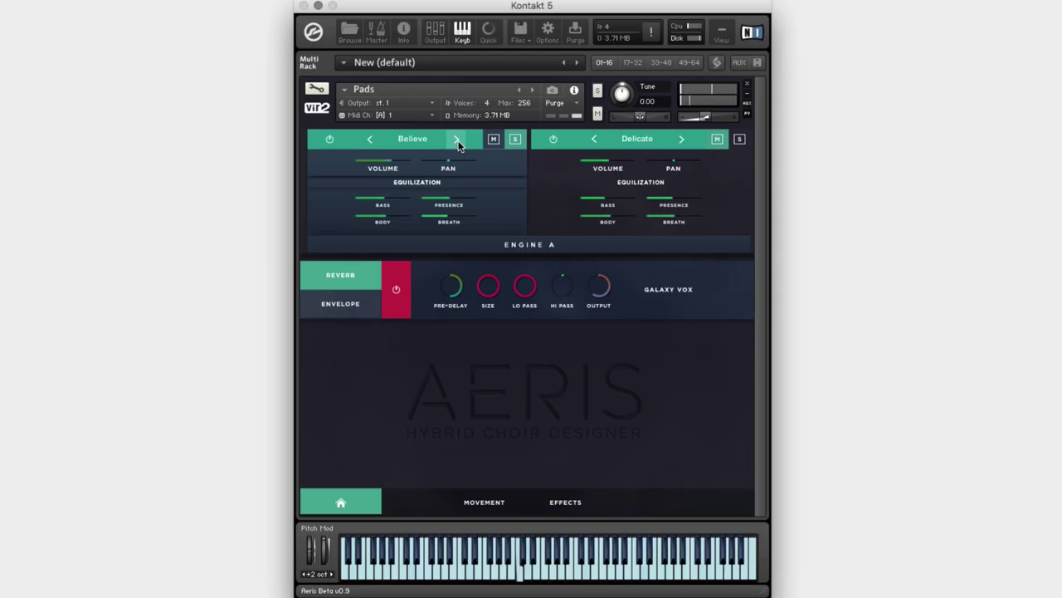
{"action": "left_click", "coordinate": [409, 140]}
Step: Audition the Motion patches Check, Dirt Bag, Filters and Growler in the left layer
{"action": "left_click", "coordinate": [457, 217]}
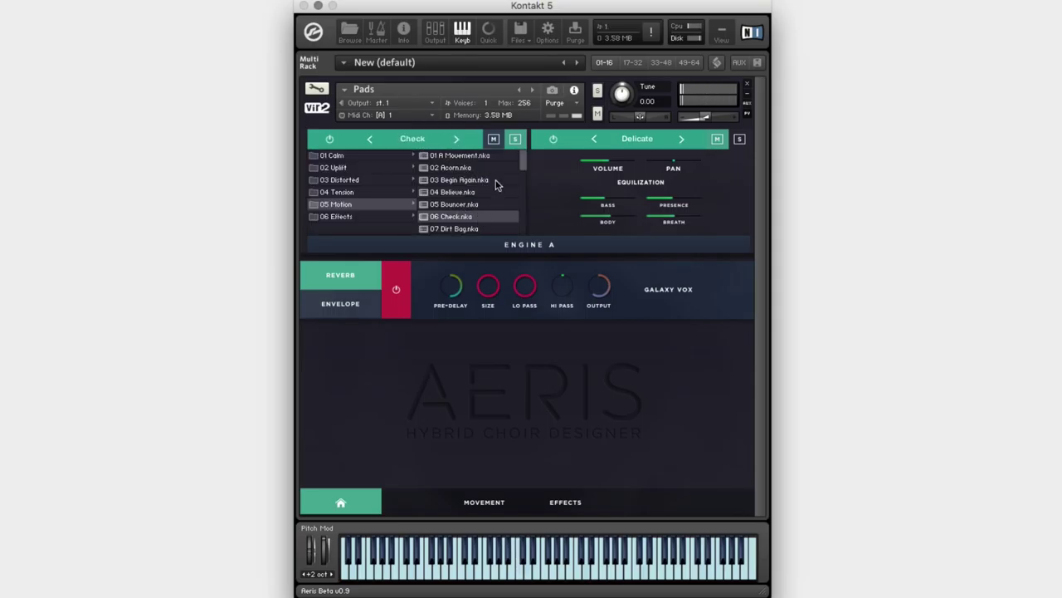
{"action": "left_click_drag", "start_coordinate": [522, 159], "coordinate": [523, 174]}
{"action": "scroll", "coordinate": [523, 175], "scroll_direction": "down", "scroll_amount": 1}
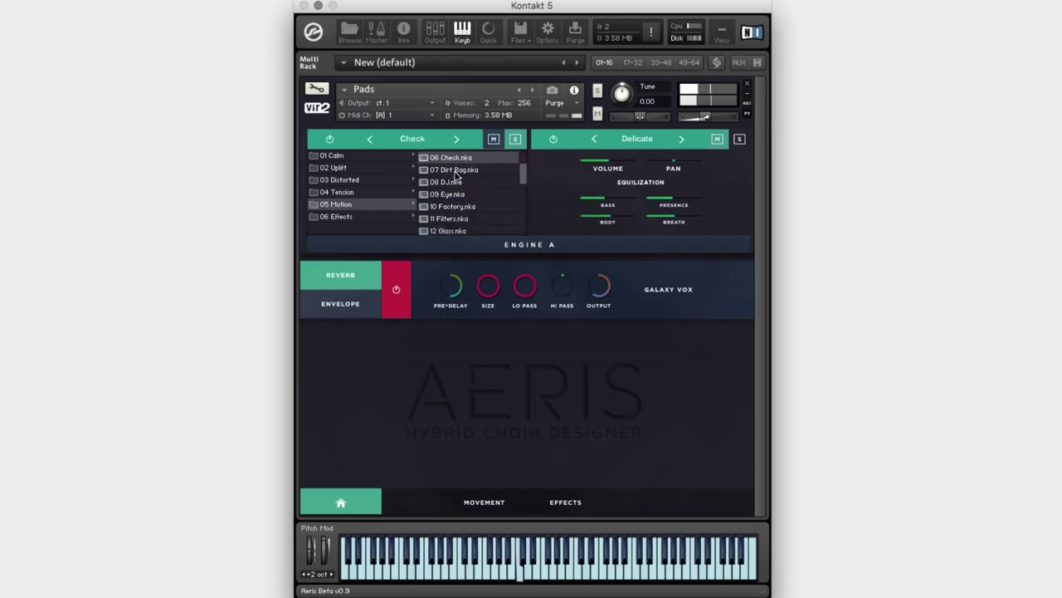
{"action": "left_click", "coordinate": [456, 171]}
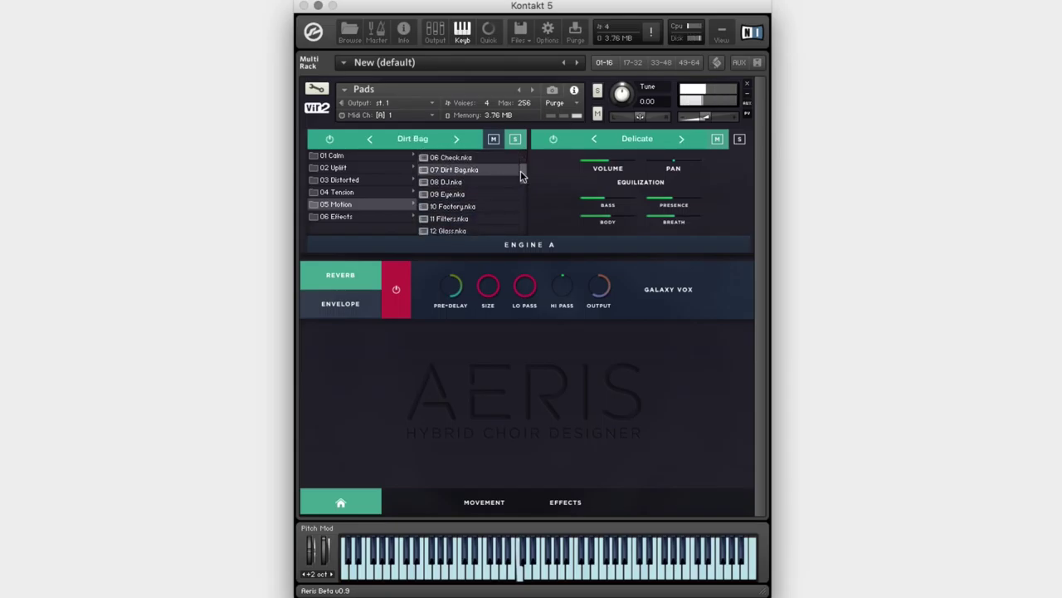
{"action": "scroll", "coordinate": [523, 175], "scroll_direction": "down", "scroll_amount": 3}
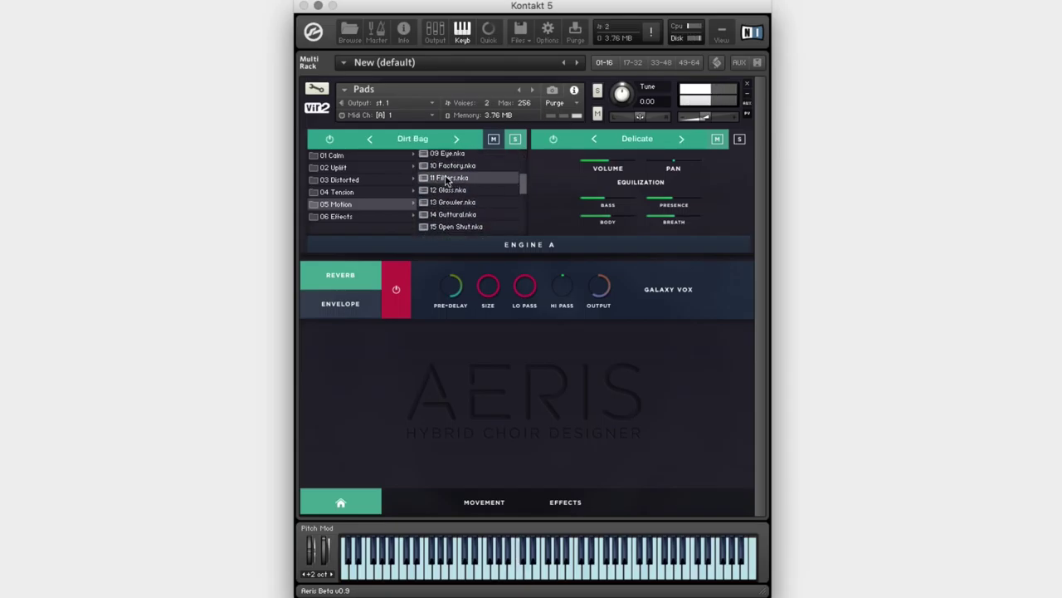
{"action": "left_click", "coordinate": [446, 178]}
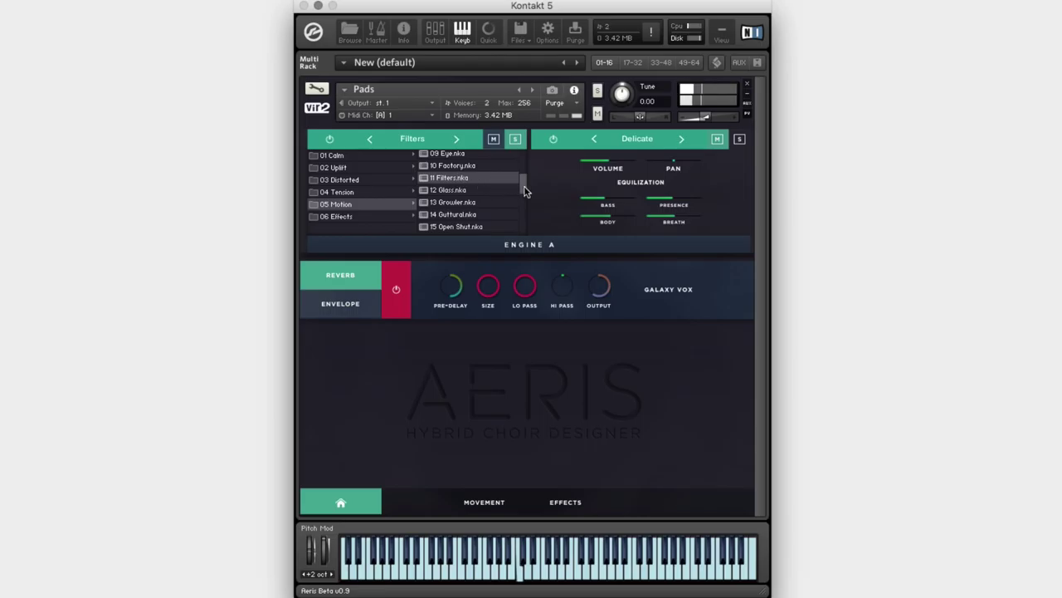
{"action": "left_click_drag", "start_coordinate": [523, 191], "coordinate": [526, 196]}
{"action": "left_click", "coordinate": [449, 181]}
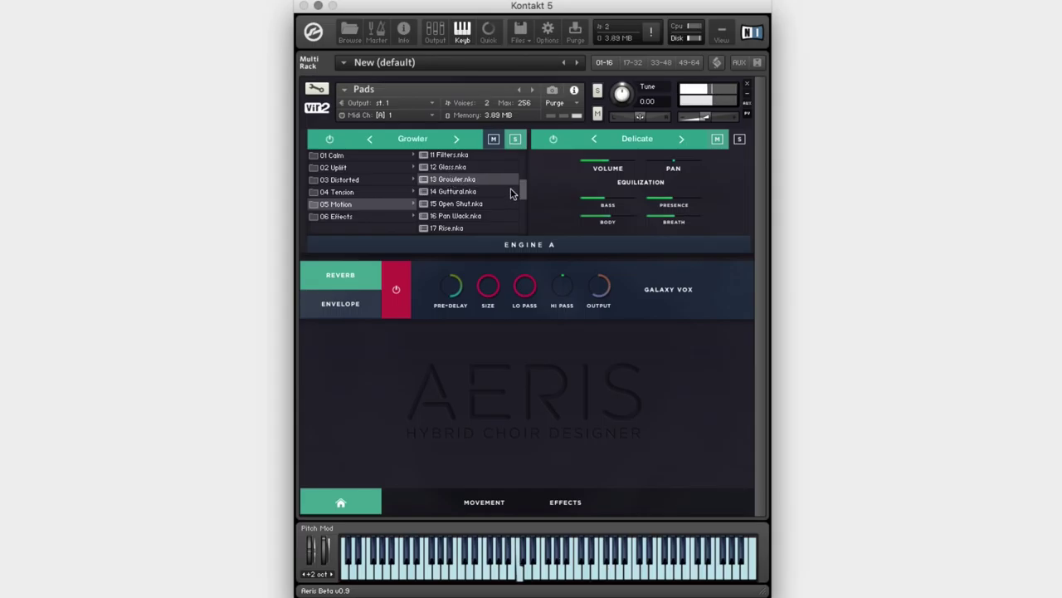
Step: Try Pan Wack, Shimmer, Tin and Wah, then open the 06 Effects folder
{"action": "scroll", "coordinate": [519, 189], "scroll_direction": "down", "scroll_amount": 2}
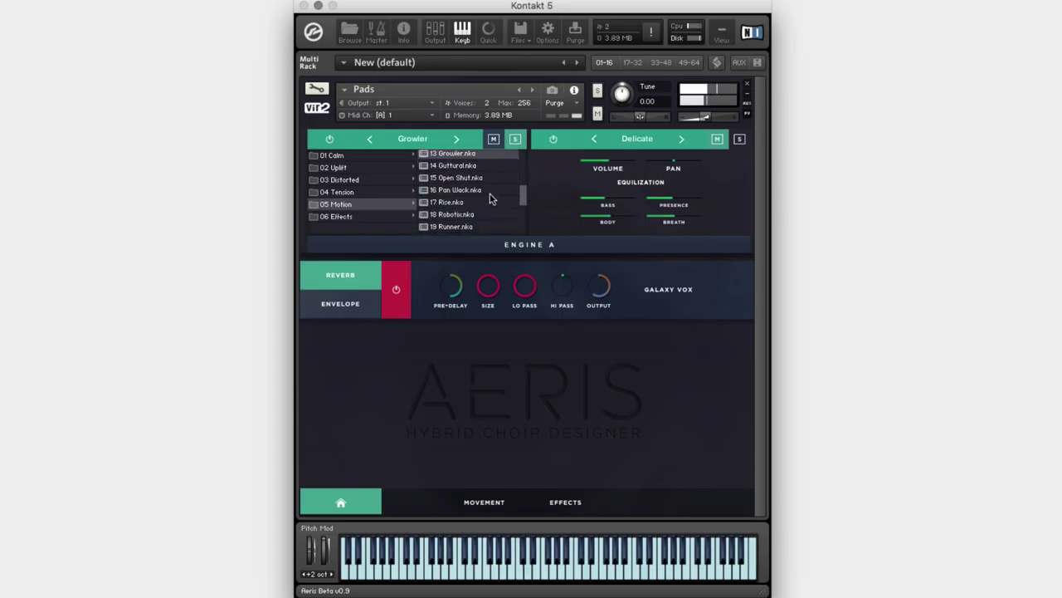
{"action": "left_click", "coordinate": [488, 190]}
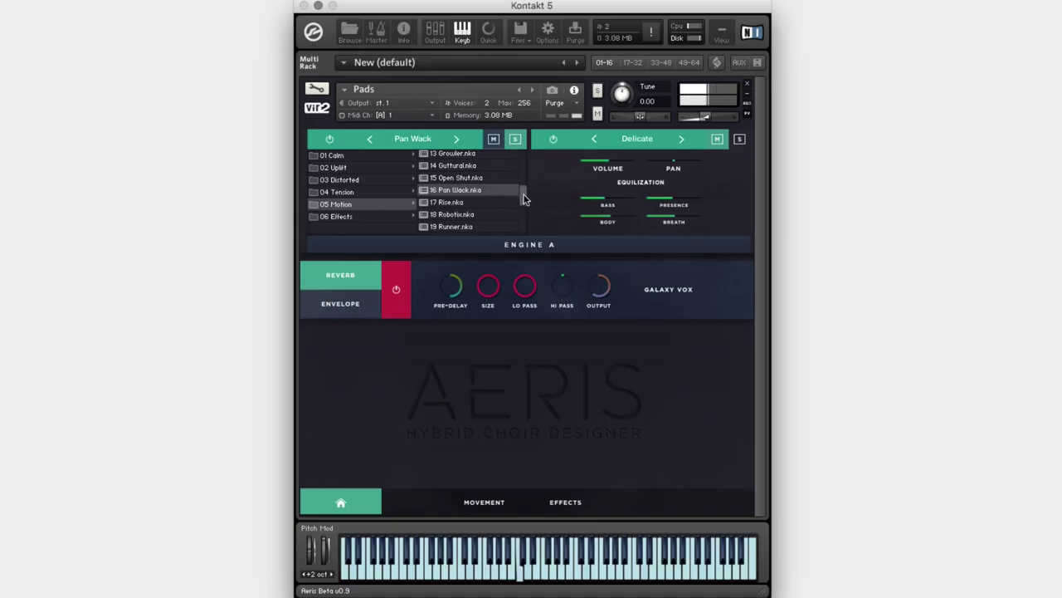
{"action": "scroll", "coordinate": [522, 199], "scroll_direction": "down", "scroll_amount": 3}
{"action": "left_click", "coordinate": [465, 204]}
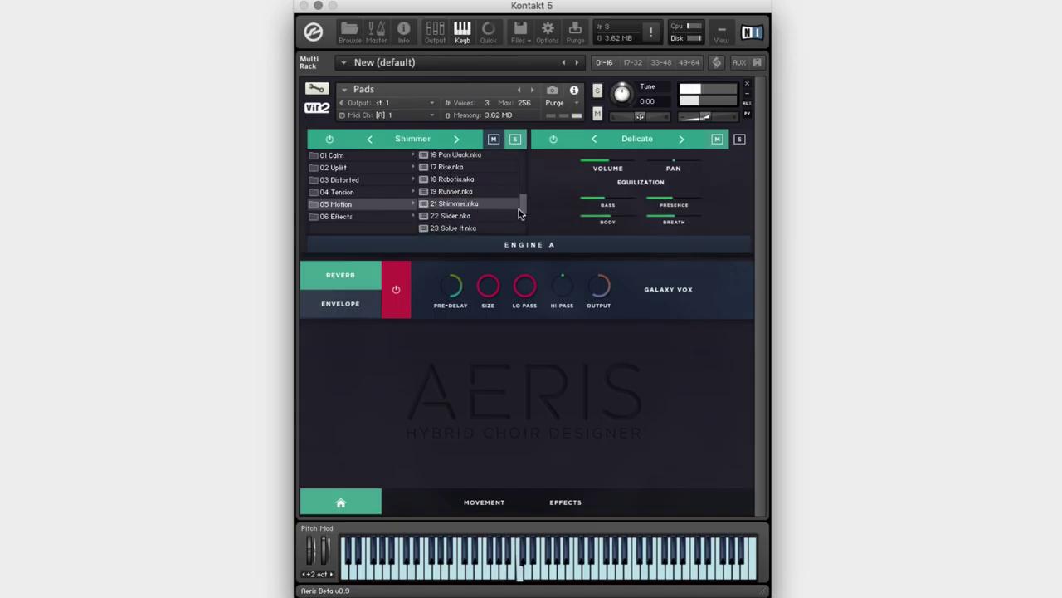
{"action": "scroll", "coordinate": [521, 207], "scroll_direction": "down", "scroll_amount": 5}
{"action": "left_click", "coordinate": [455, 189]}
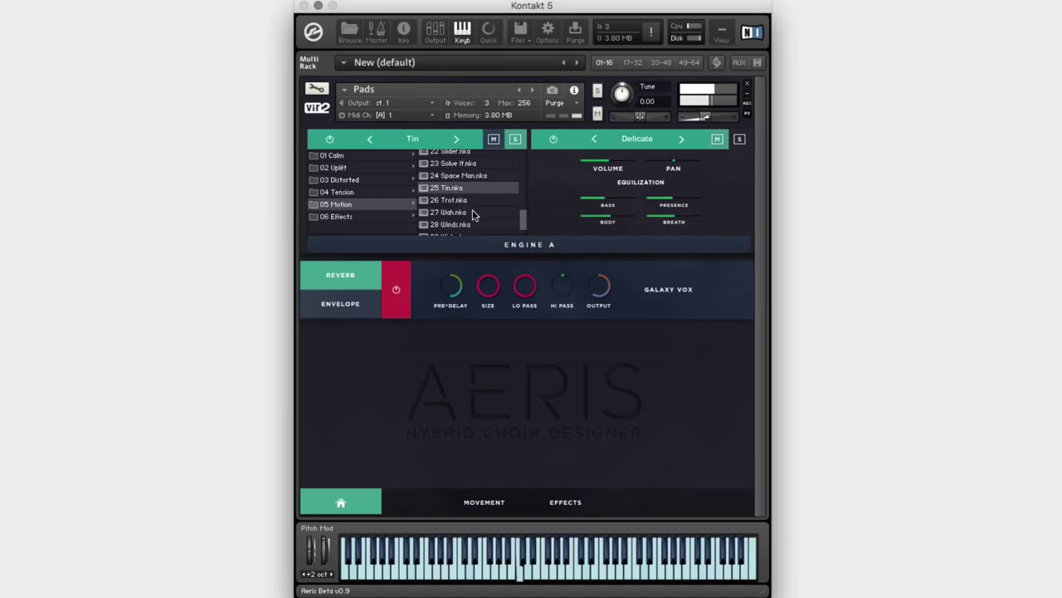
{"action": "left_click", "coordinate": [473, 213]}
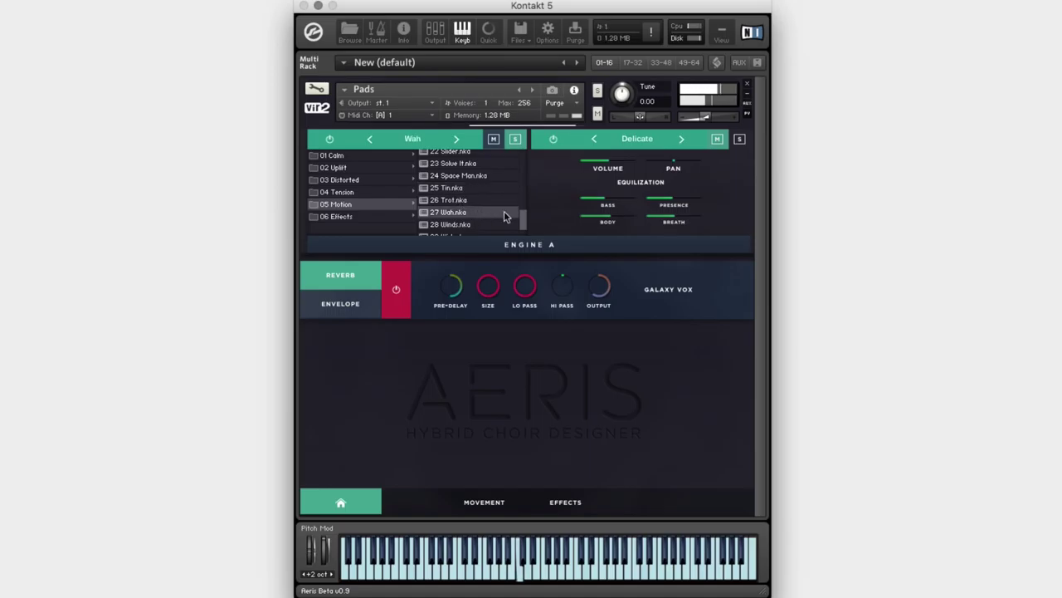
{"action": "left_click", "coordinate": [376, 217]}
Step: Audition Bipolar, Crush, Wizard and Red Alert, leaving Testing 123 loaded
{"action": "left_click", "coordinate": [453, 156]}
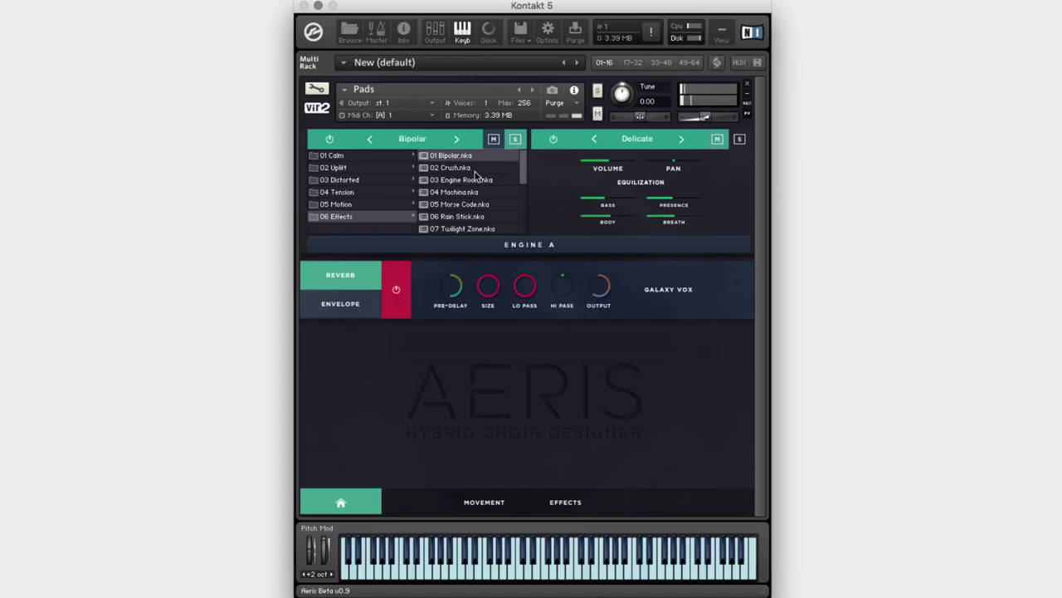
{"action": "scroll", "coordinate": [523, 176], "scroll_direction": "down", "scroll_amount": 1}
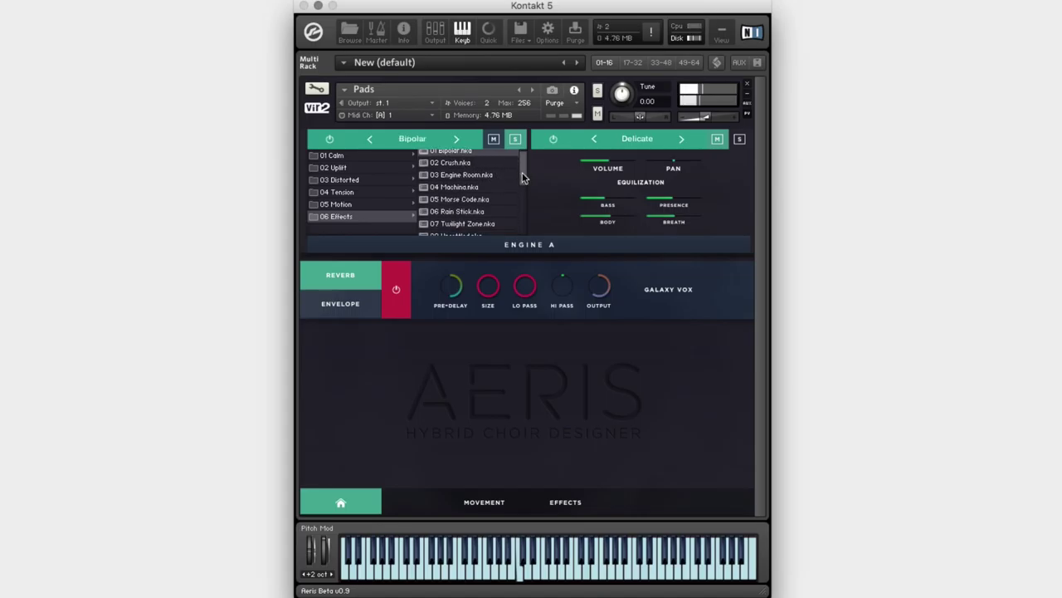
{"action": "left_click", "coordinate": [455, 159]}
{"action": "scroll", "coordinate": [521, 175], "scroll_direction": "down", "scroll_amount": 3}
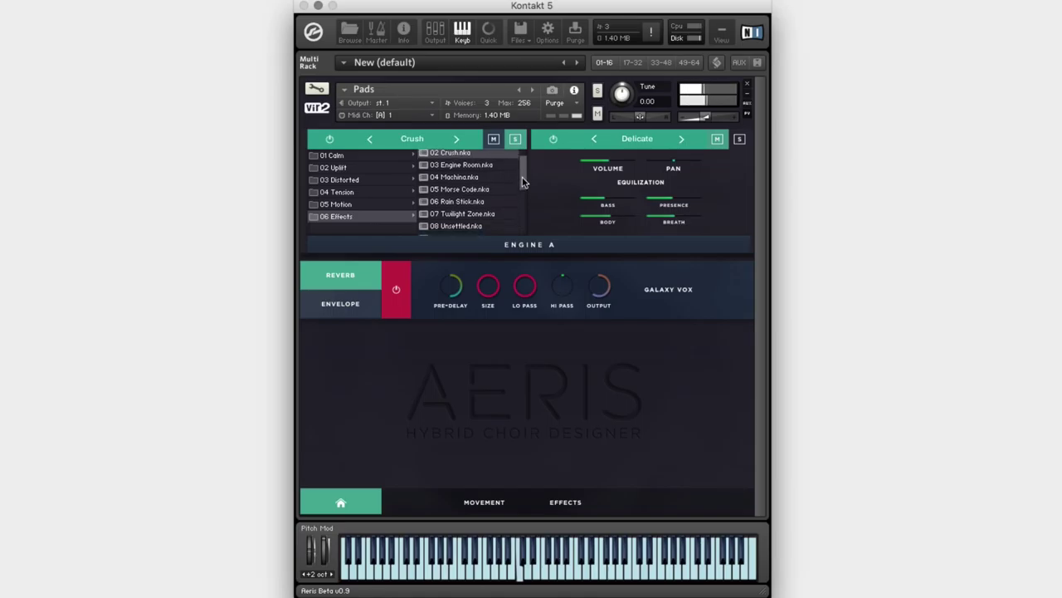
{"action": "left_click", "coordinate": [470, 209]}
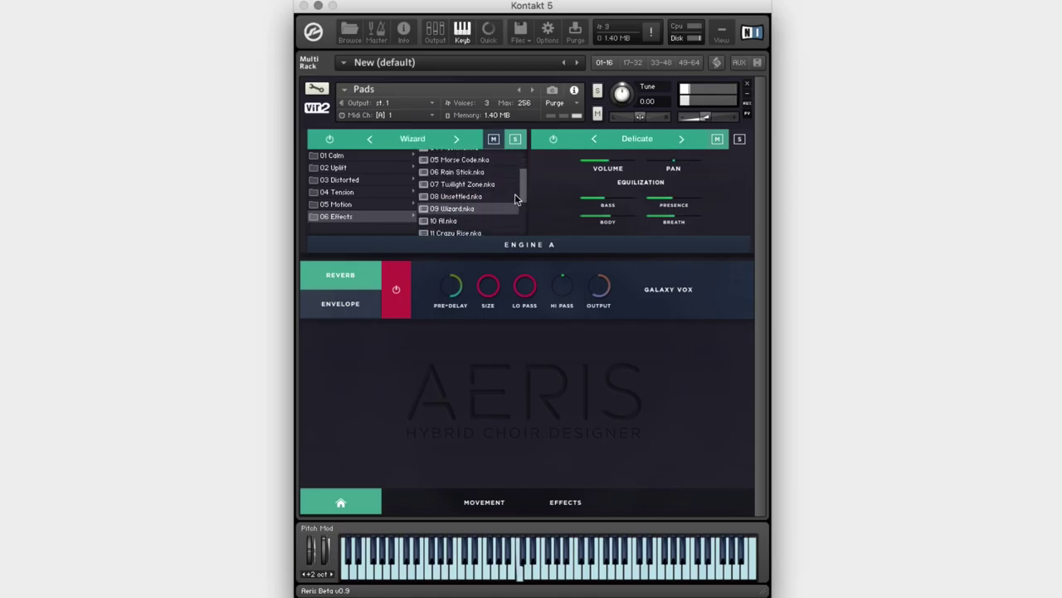
{"action": "scroll", "coordinate": [523, 196], "scroll_direction": "down", "scroll_amount": 1}
{"action": "scroll", "coordinate": [523, 197], "scroll_direction": "down", "scroll_amount": 5}
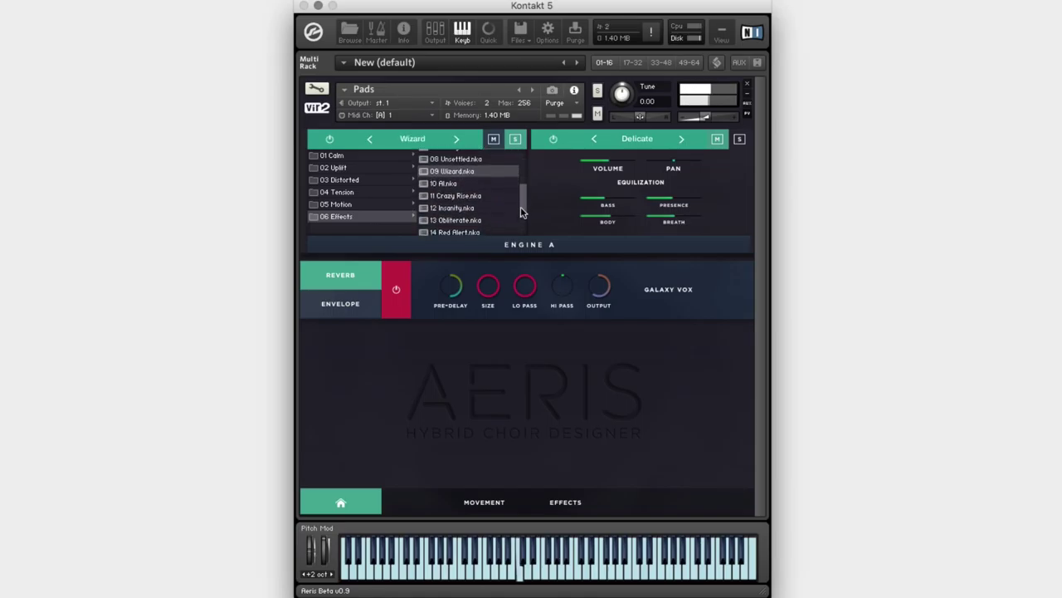
{"action": "left_click", "coordinate": [466, 209]}
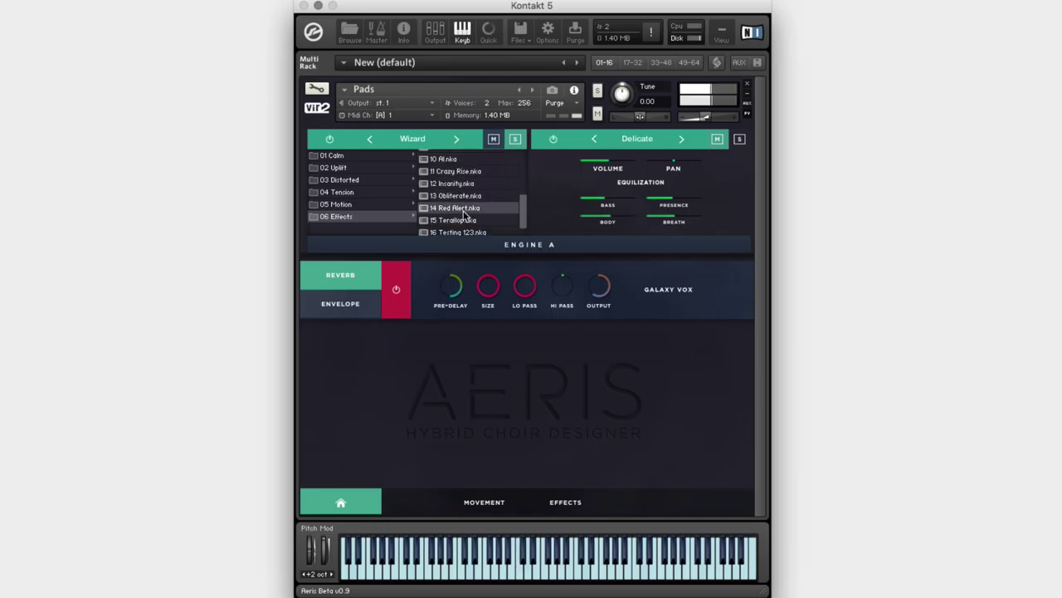
{"action": "scroll", "coordinate": [523, 220], "scroll_direction": "down", "scroll_amount": 1}
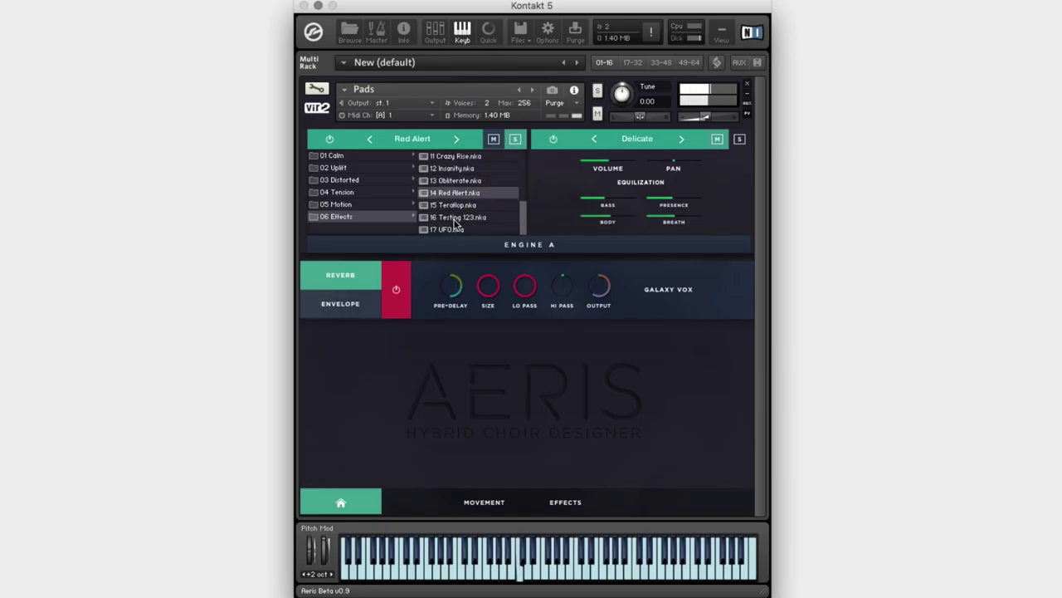
{"action": "left_click", "coordinate": [454, 218]}
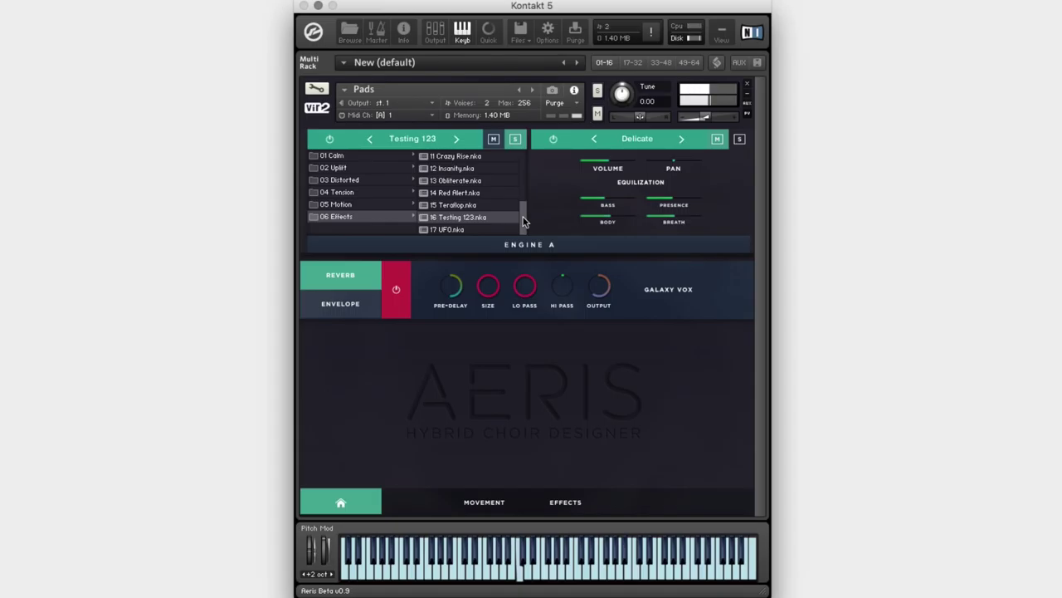
Step: Browse back up the folder list from 05 Motion to 01 Calm
{"action": "left_click_drag", "start_coordinate": [523, 220], "coordinate": [521, 149]}
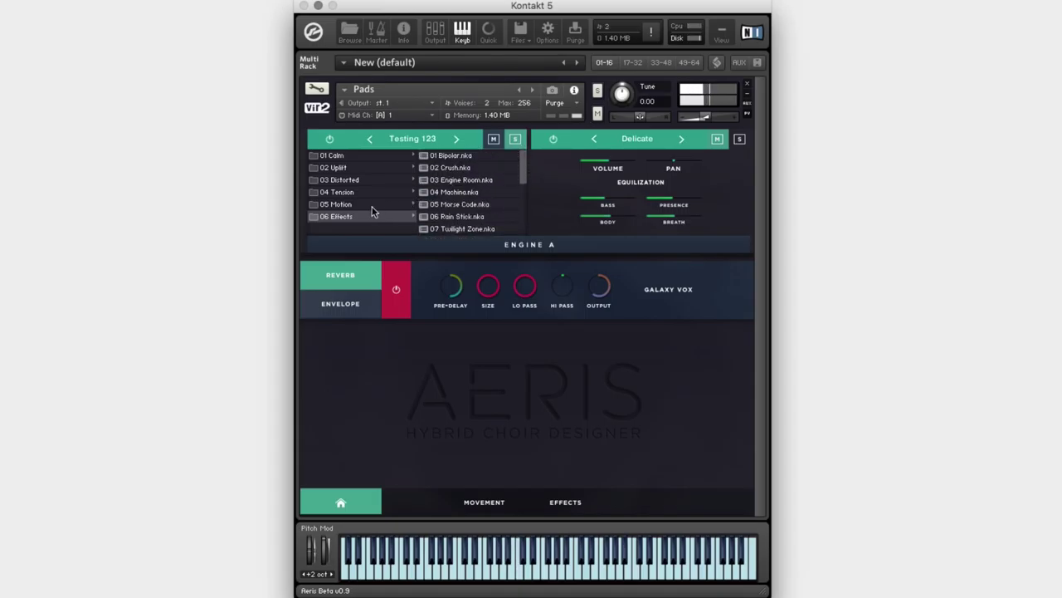
{"action": "left_click", "coordinate": [374, 204]}
{"action": "left_click", "coordinate": [375, 192]}
{"action": "left_click", "coordinate": [378, 179]}
{"action": "left_click", "coordinate": [379, 166]}
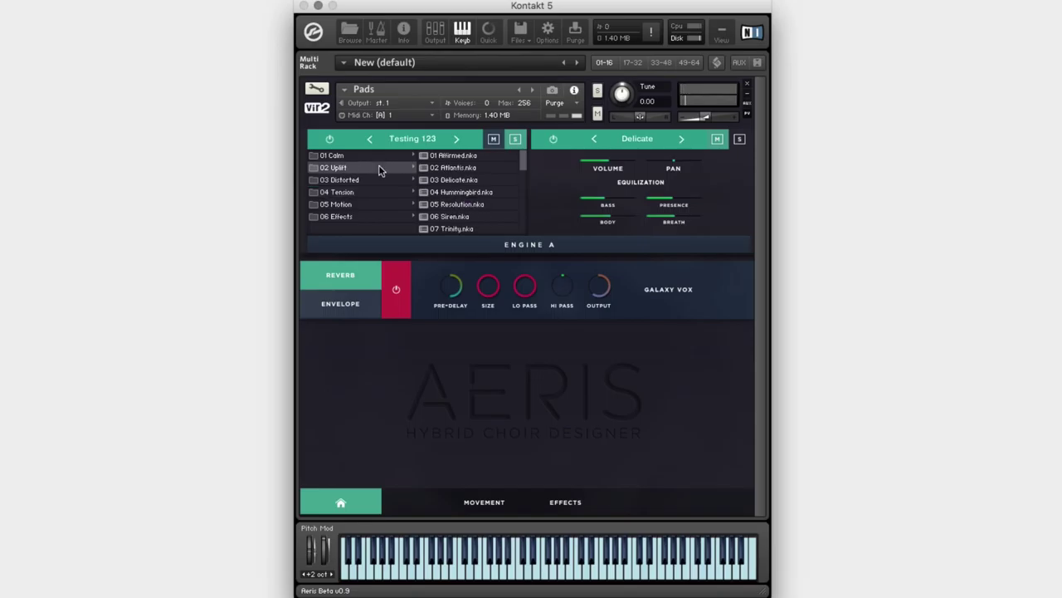
{"action": "left_click", "coordinate": [380, 156]}
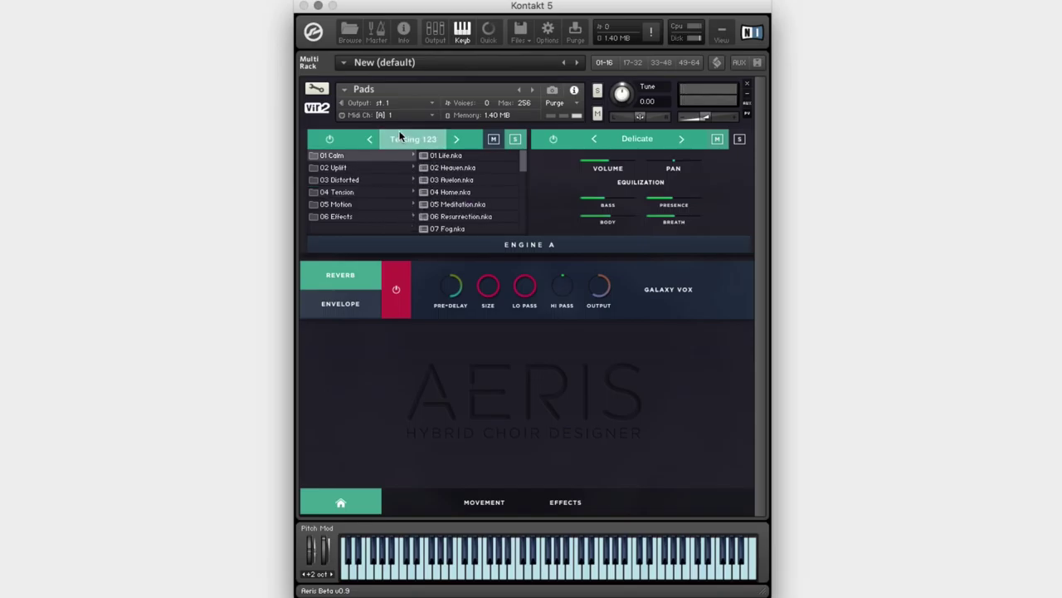
Step: Close the browser, view Delicate's Engine B Movement and Effects pages, and unsolo Testing 123
{"action": "left_click", "coordinate": [391, 139]}
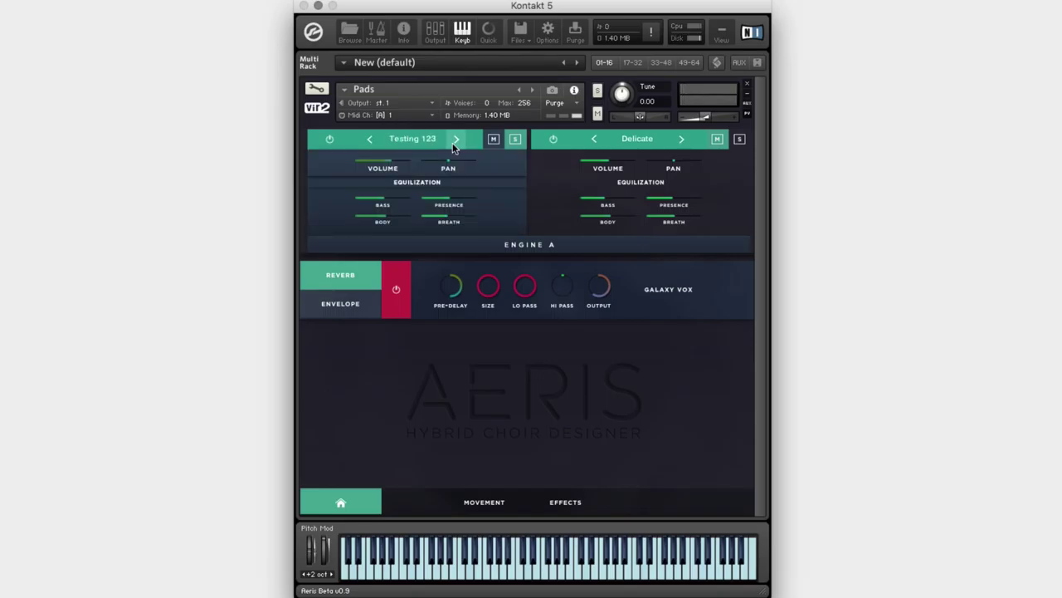
{"action": "left_click", "coordinate": [707, 205]}
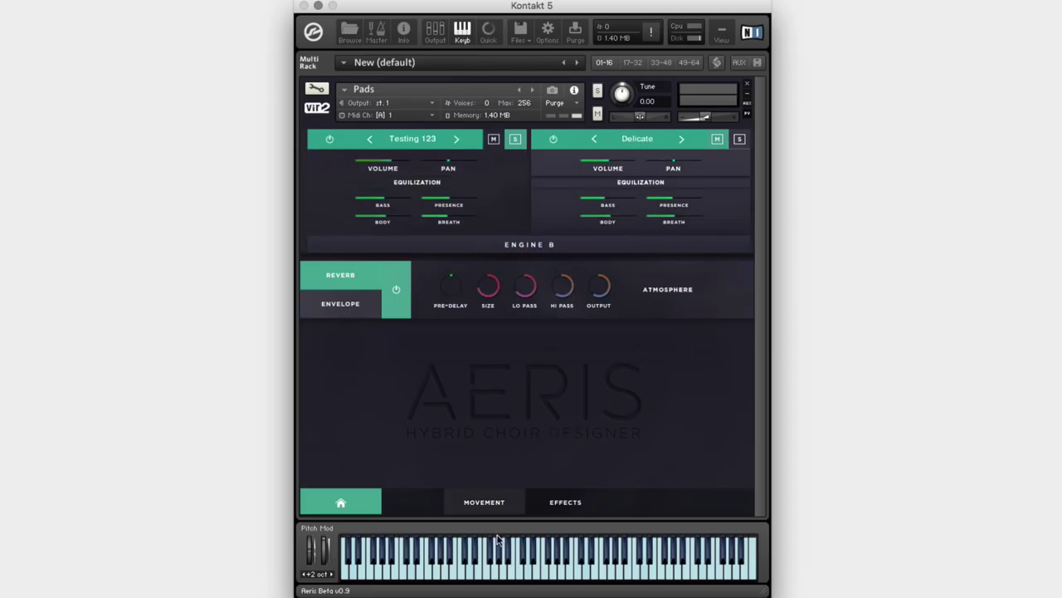
{"action": "left_click", "coordinate": [513, 503]}
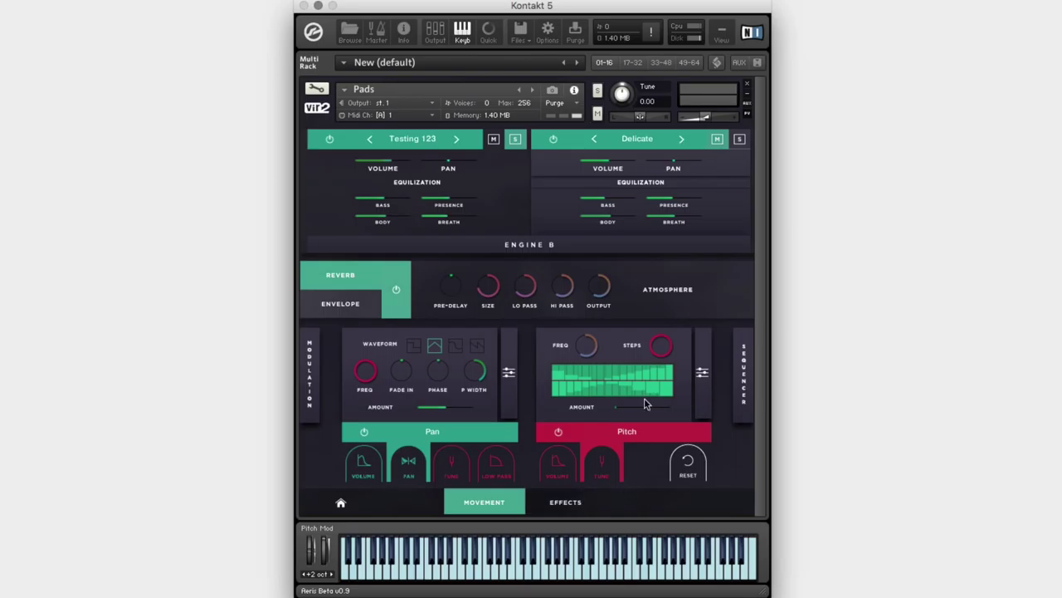
{"action": "left_click", "coordinate": [565, 502]}
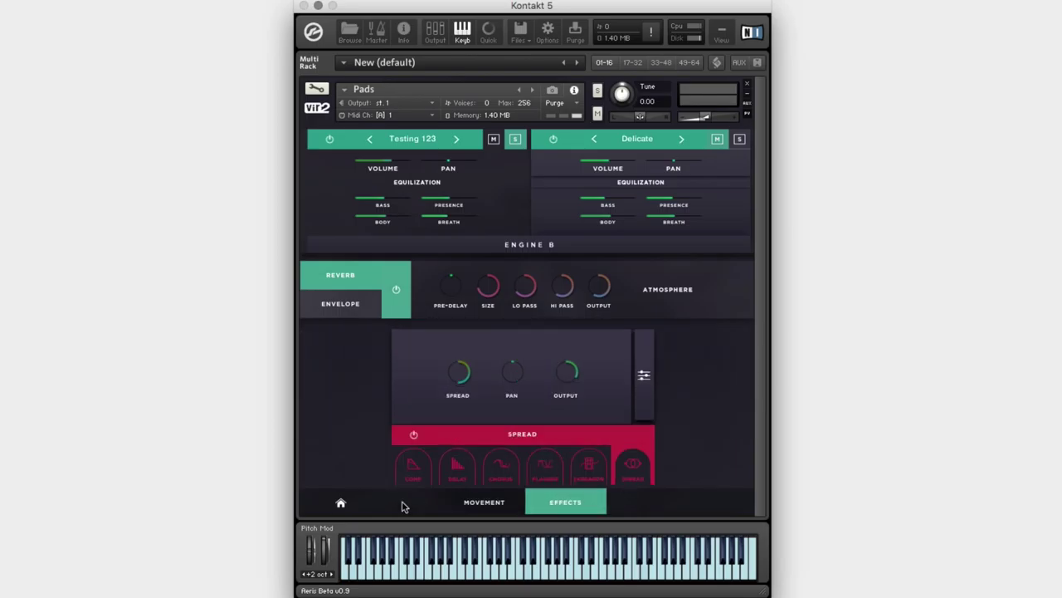
{"action": "left_click", "coordinate": [340, 504]}
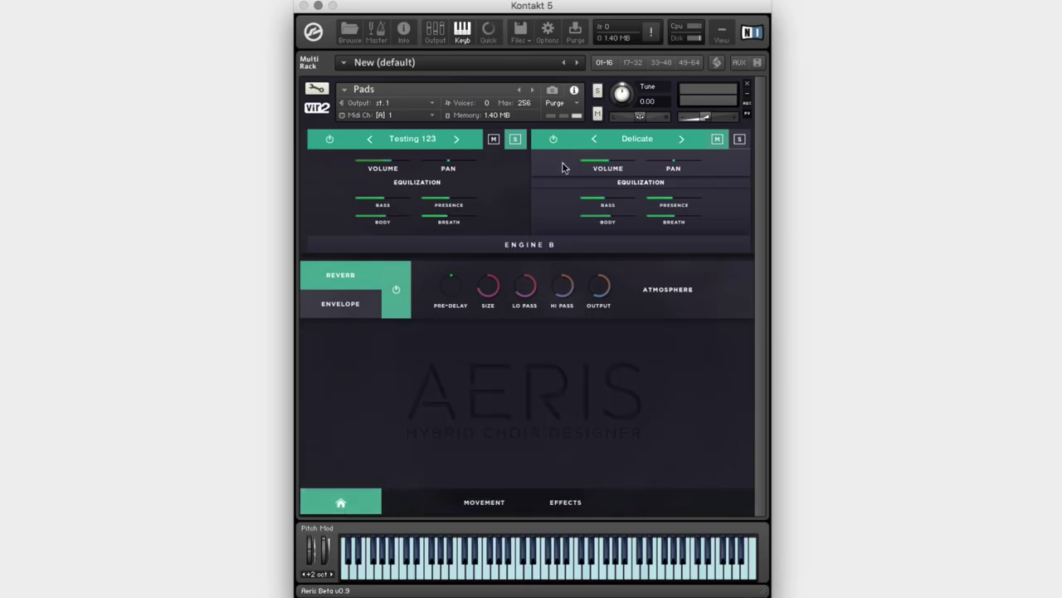
{"action": "left_click", "coordinate": [515, 139]}
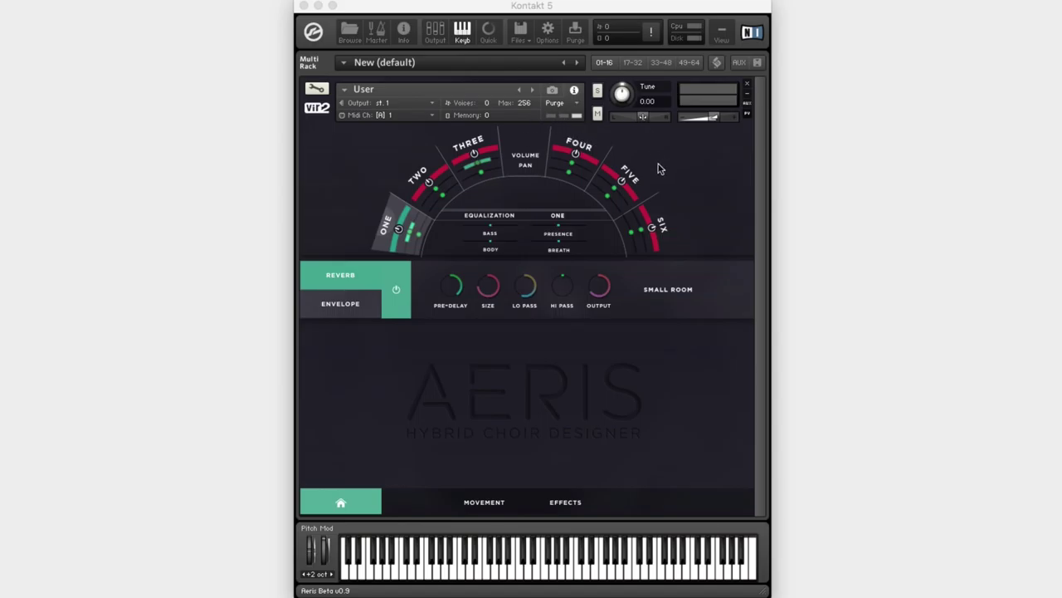
Step: In edit mode, drag Example Sample.wav onto key C3 in group 1, then exit
{"action": "left_click", "coordinate": [324, 90]}
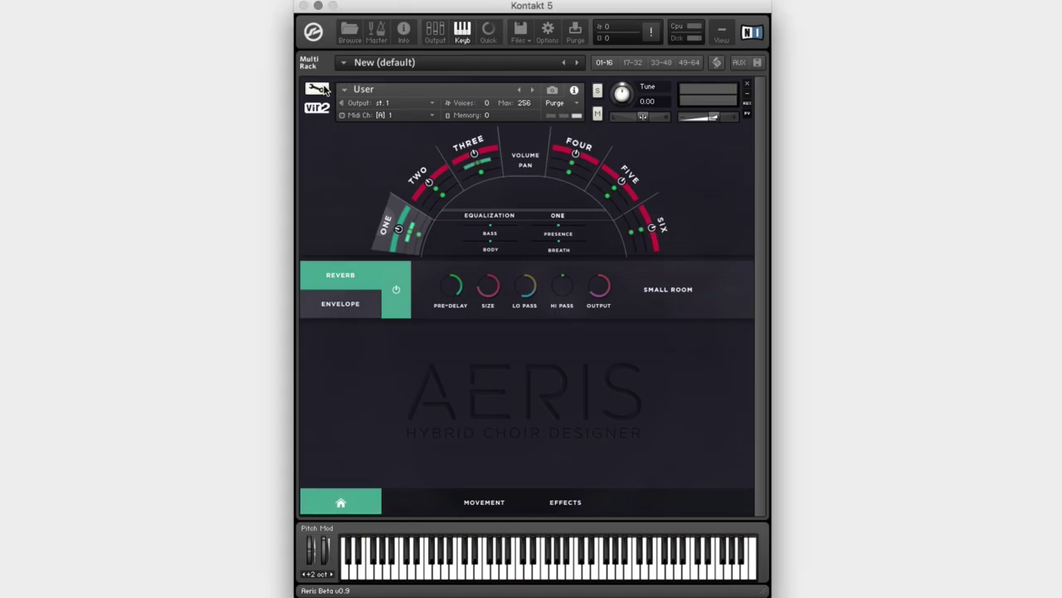
{"action": "left_click", "coordinate": [324, 90]}
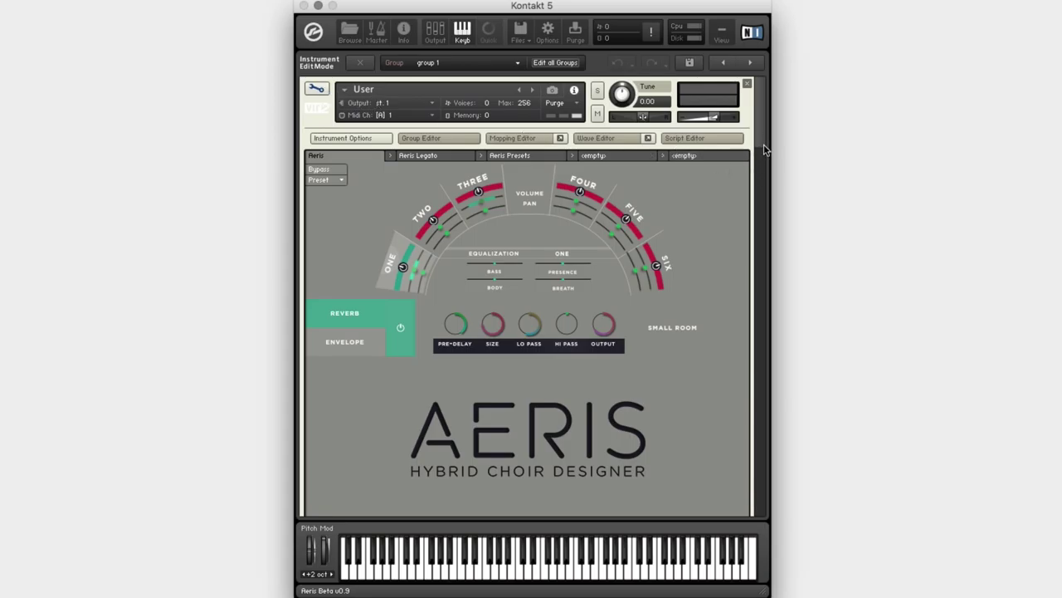
{"action": "left_click_drag", "start_coordinate": [765, 148], "coordinate": [768, 262]}
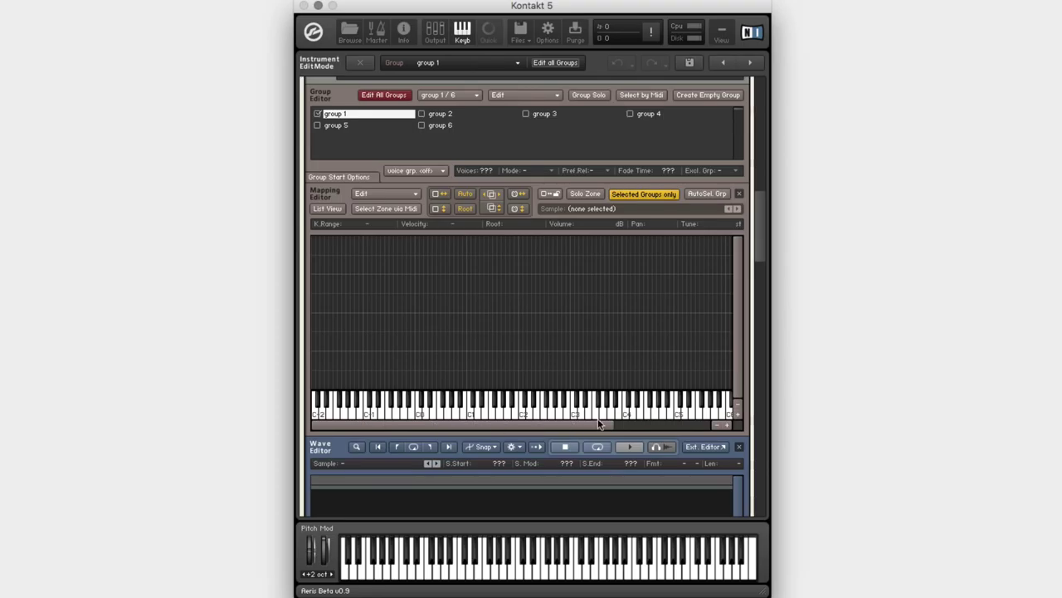
{"action": "left_click_drag", "start_coordinate": [98, 158], "coordinate": [573, 385]}
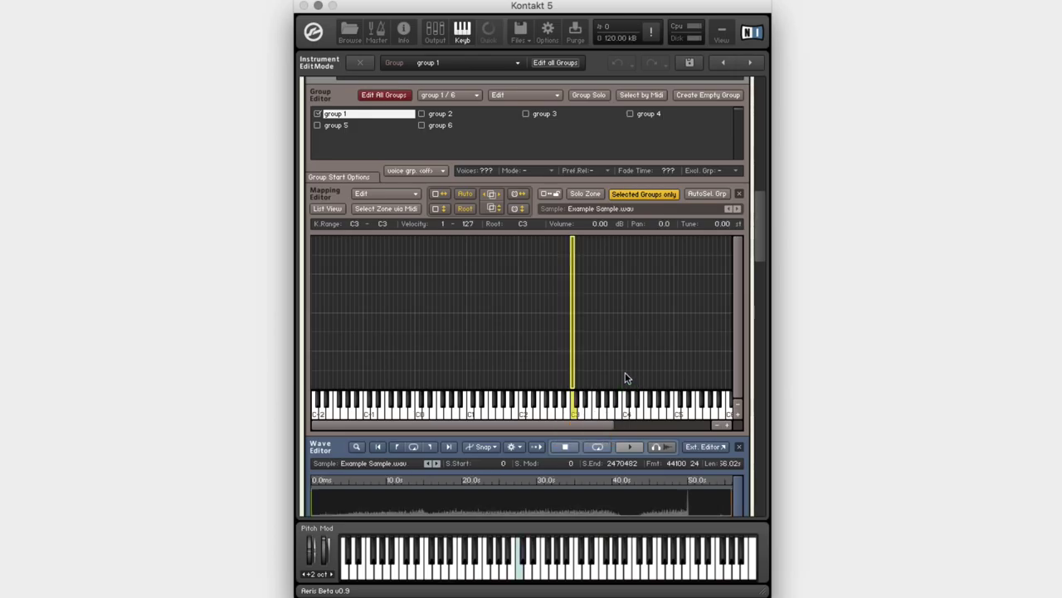
{"action": "left_click", "coordinate": [359, 63]}
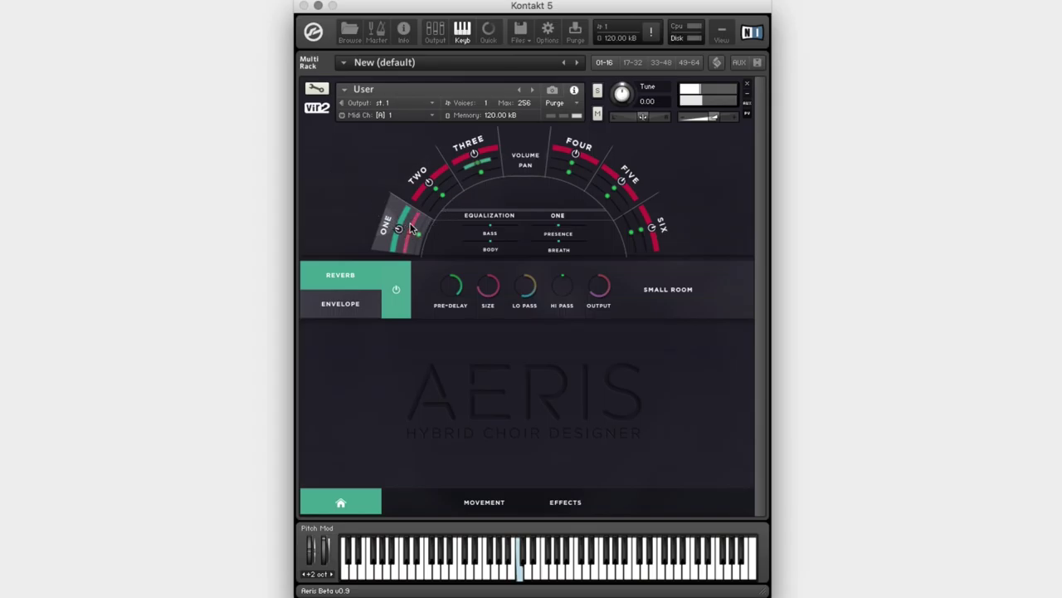
{"action": "left_click", "coordinate": [321, 83]}
{"action": "left_click_drag", "start_coordinate": [759, 204], "coordinate": [760, 299]}
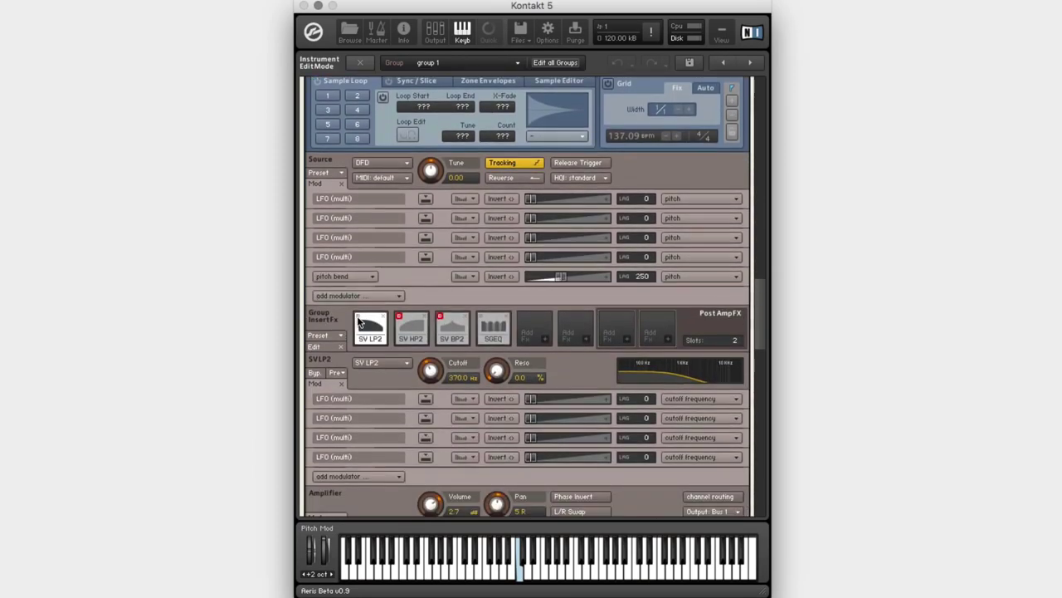
{"action": "left_click_drag", "start_coordinate": [759, 326], "coordinate": [759, 73]}
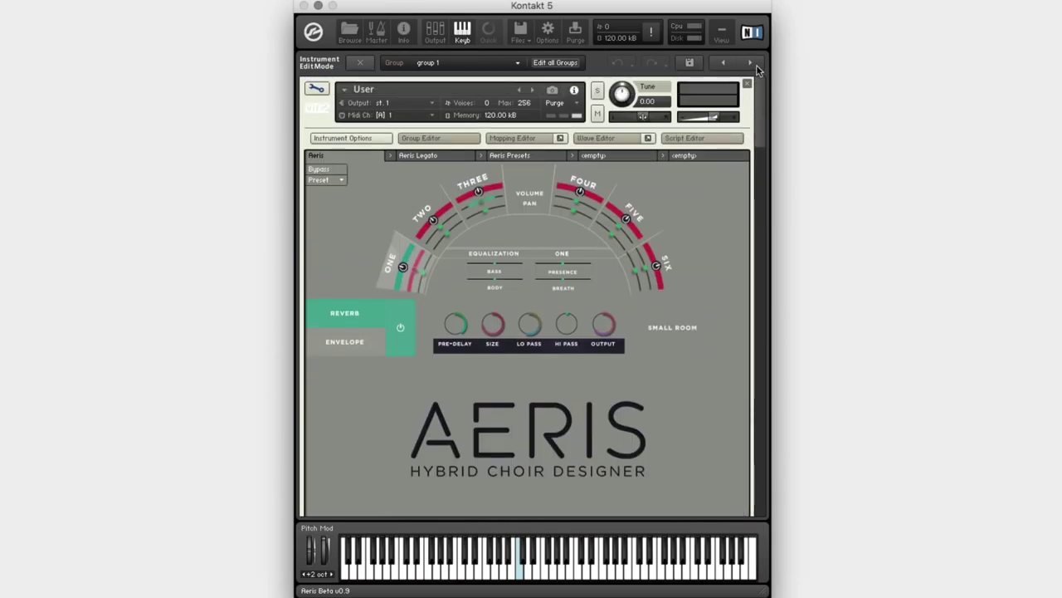
{"action": "left_click", "coordinate": [316, 88]}
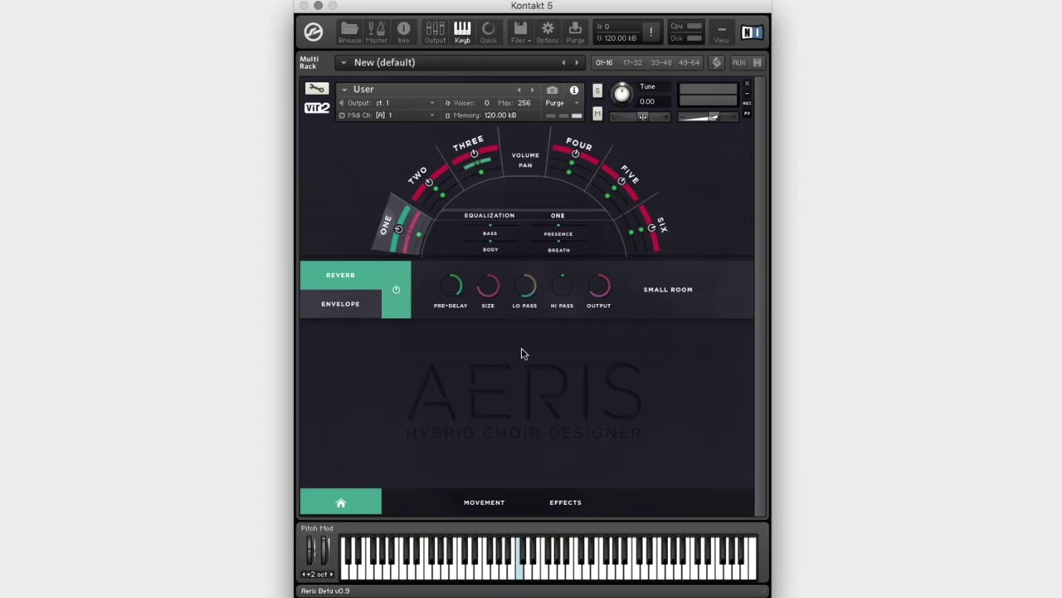
Step: Switch the reverb type from Small Room to Clouds and raise its output level
{"action": "left_click", "coordinate": [666, 292]}
{"action": "left_click", "coordinate": [661, 338]}
{"action": "mouse_move", "coordinate": [598, 290]}
{"action": "left_mouse_down"}
{"action": "mouse_move", "coordinate": [592, 272]}
{"action": "mouse_move", "coordinate": [607, 291]}
{"action": "mouse_move", "coordinate": [613, 276]}
{"action": "left_mouse_up"}
{"action": "left_click", "coordinate": [490, 288]}
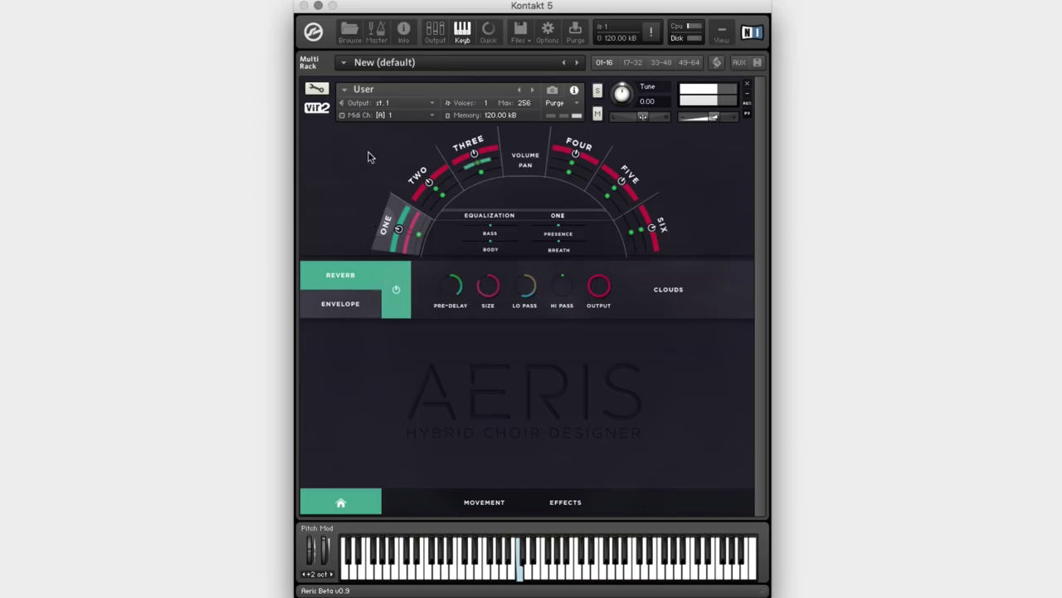
{"action": "left_click", "coordinate": [318, 92]}
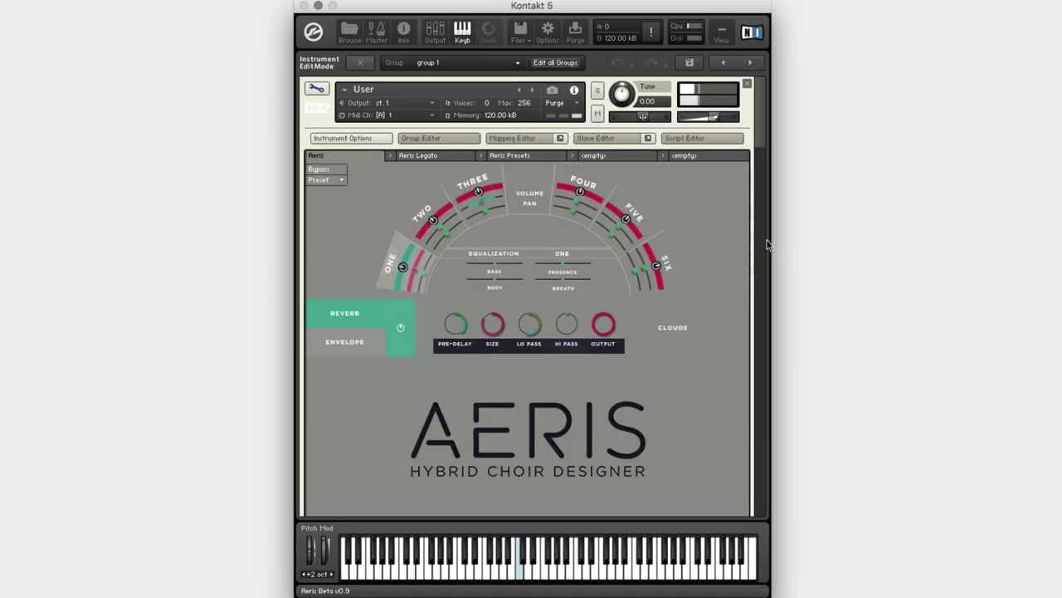
Step: Extend the sample's zone left edge from C3 down to C0 and leave edit mode
{"action": "left_click_drag", "start_coordinate": [759, 135], "coordinate": [763, 274]}
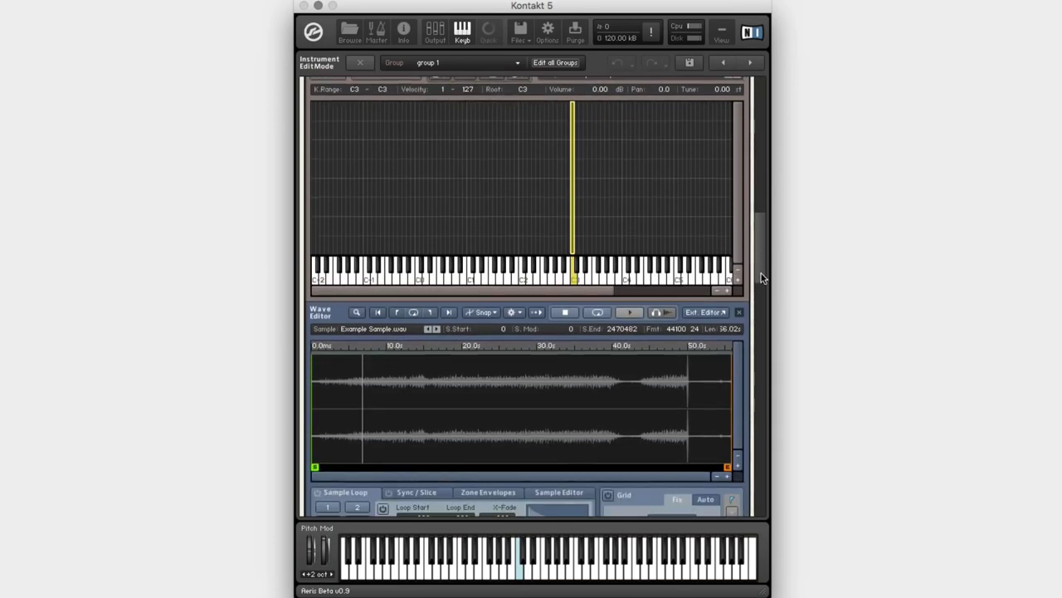
{"action": "left_click_drag", "start_coordinate": [567, 184], "coordinate": [409, 199]}
{"action": "left_click", "coordinate": [360, 62]}
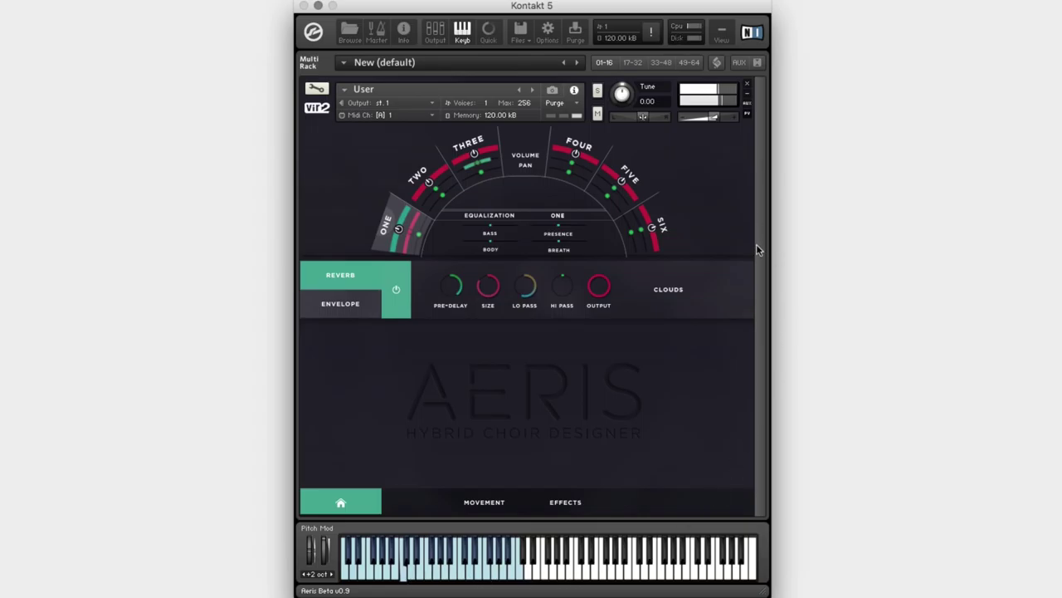
Step: Switch on Volume modulation at a Sixteenth-note rate with 100% amount
{"action": "left_click", "coordinate": [493, 500]}
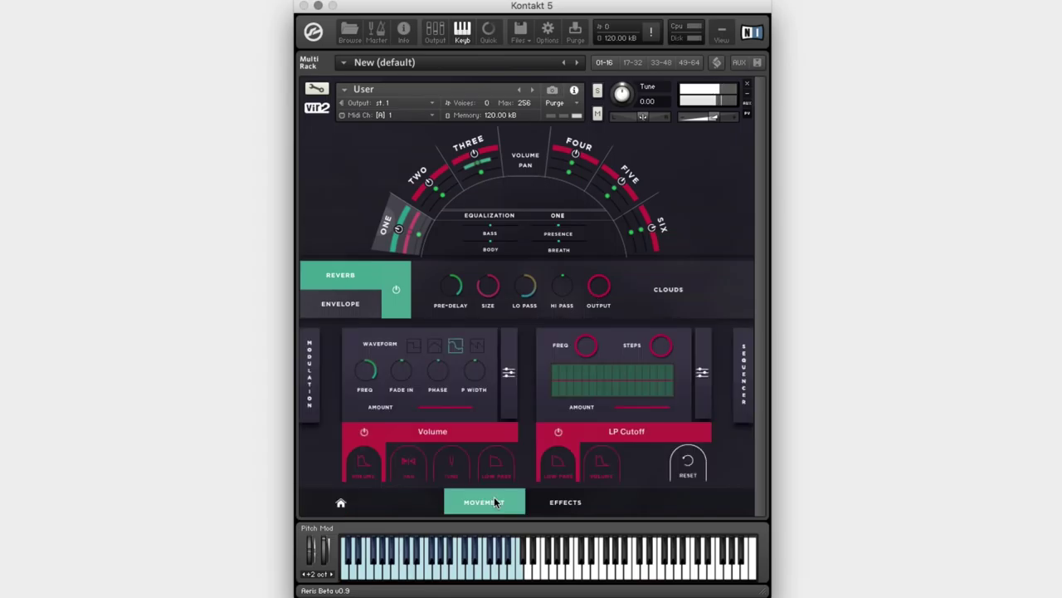
{"action": "left_click", "coordinate": [365, 434]}
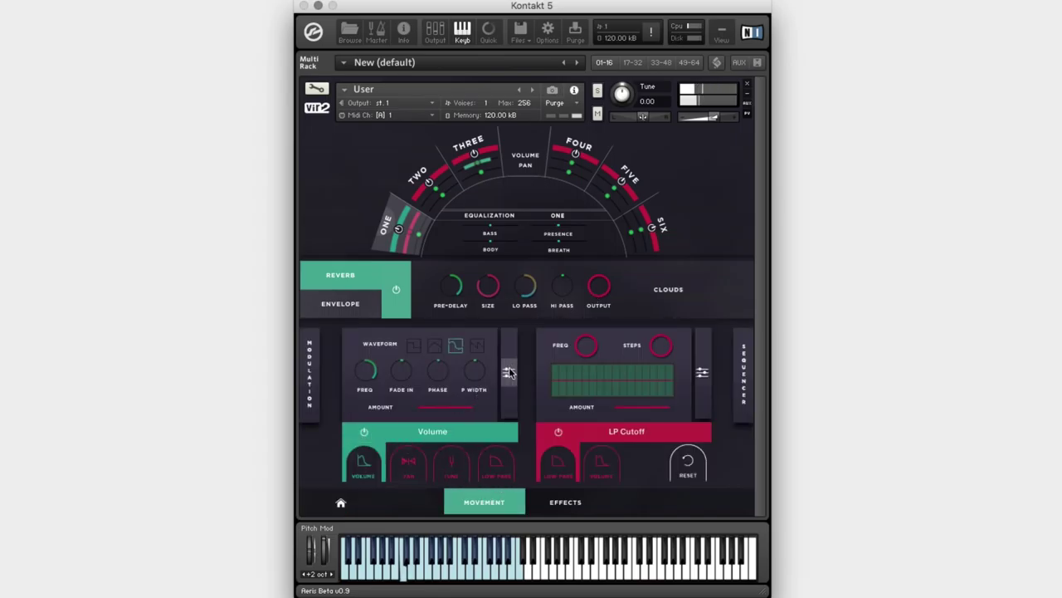
{"action": "left_click", "coordinate": [508, 373]}
{"action": "left_click", "coordinate": [432, 375]}
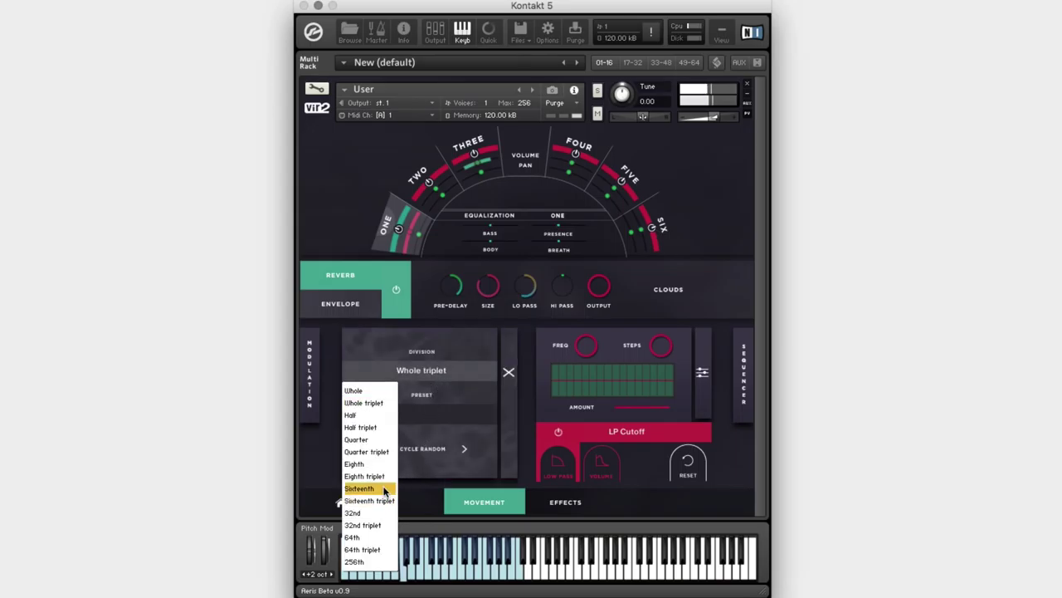
{"action": "left_click", "coordinate": [385, 489]}
{"action": "left_click", "coordinate": [508, 372]}
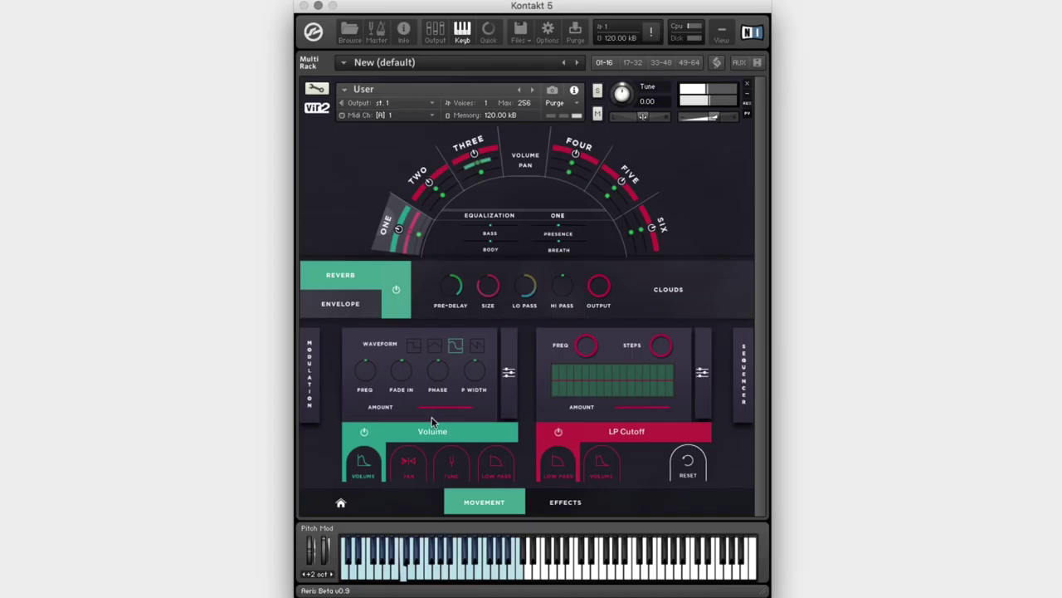
{"action": "left_click_drag", "start_coordinate": [463, 415], "coordinate": [457, 407]}
Step: Lower the reverb output to -9.1 dB and enable Pan modulation at 54%
{"action": "left_click_drag", "start_coordinate": [601, 293], "coordinate": [601, 331]}
{"action": "left_click", "coordinate": [408, 464]}
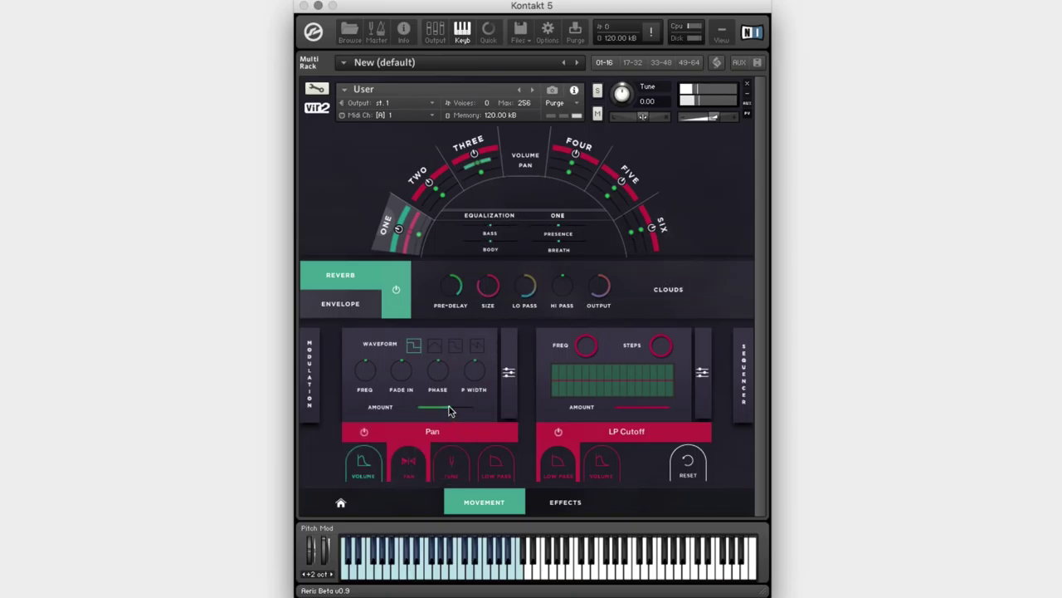
{"action": "left_click", "coordinate": [364, 431]}
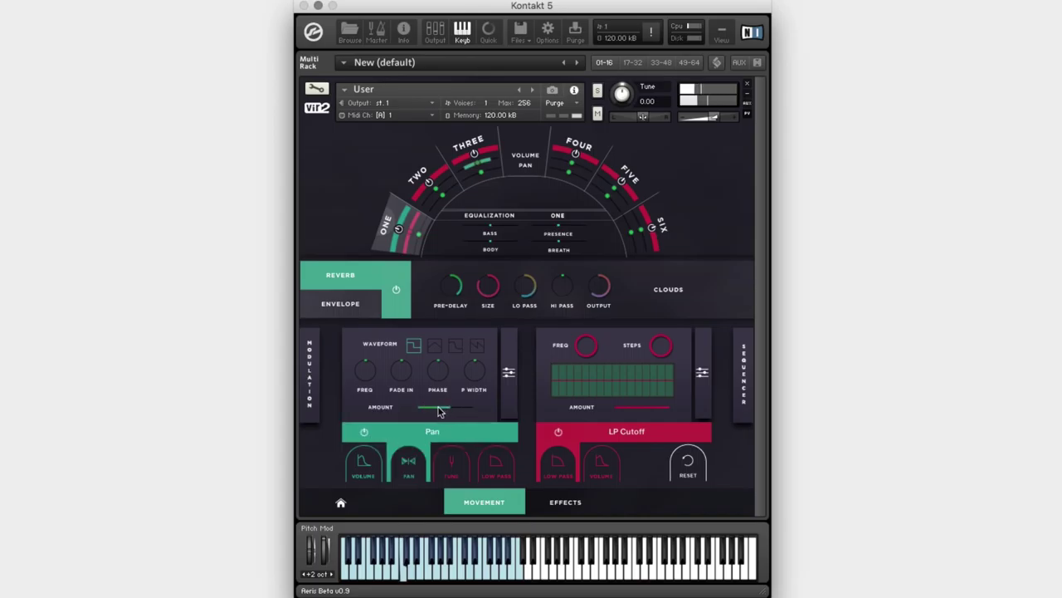
{"action": "left_click_drag", "start_coordinate": [436, 410], "coordinate": [430, 417]}
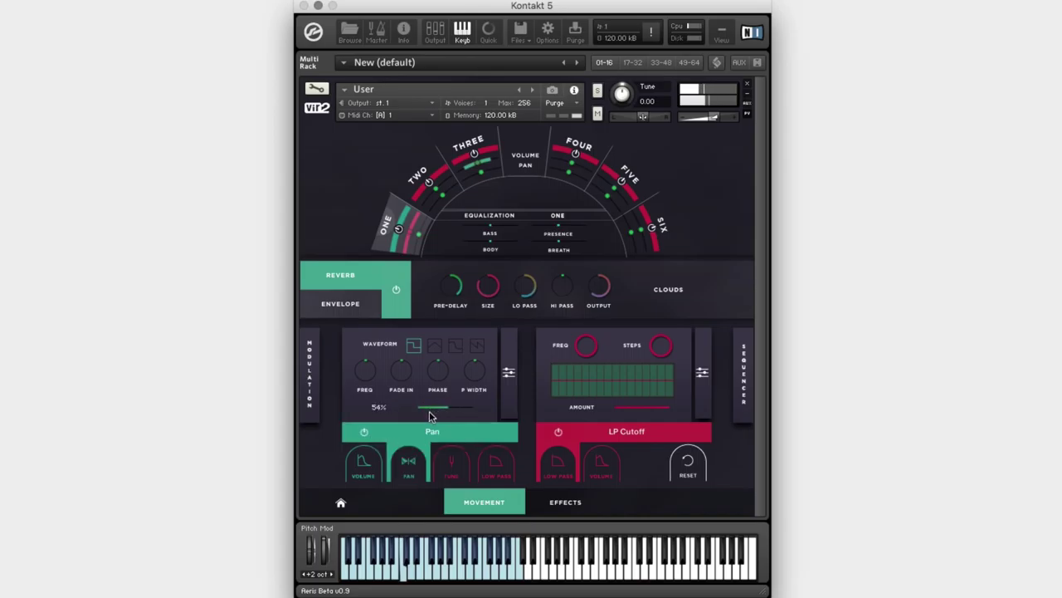
{"action": "left_click", "coordinate": [407, 464]}
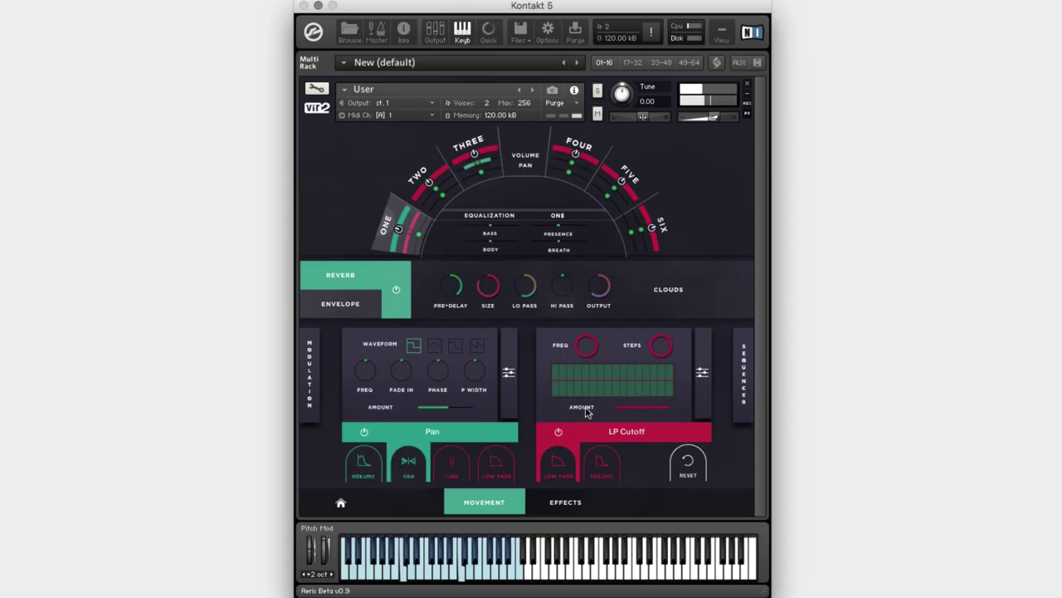
Step: Switch on Skreamer with output -5.3 dB, tone fully down and bass 69%
{"action": "left_click", "coordinate": [583, 498]}
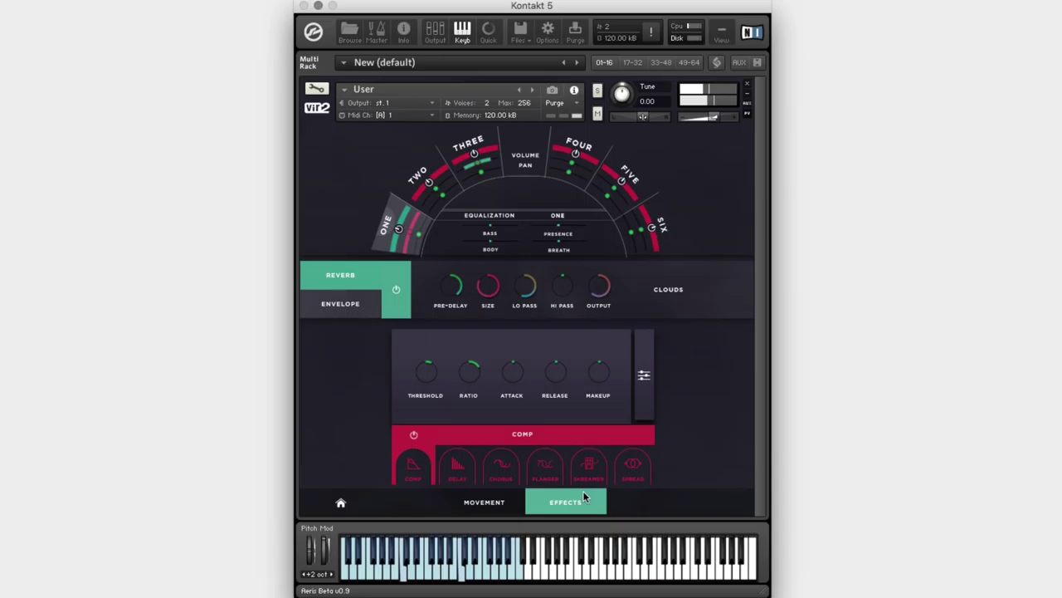
{"action": "left_click", "coordinate": [421, 433]}
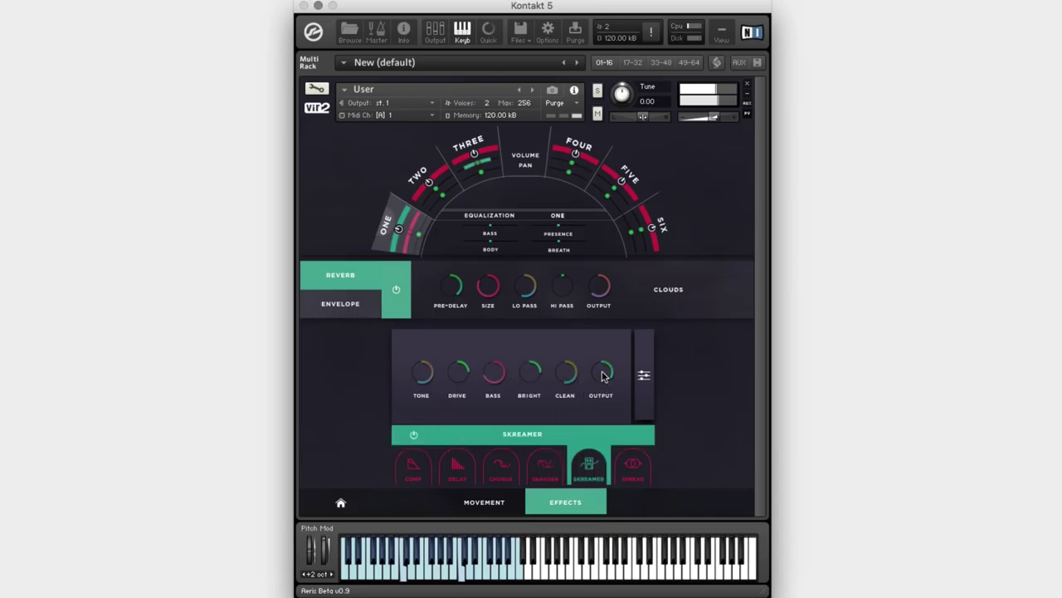
{"action": "left_click_drag", "start_coordinate": [604, 376], "coordinate": [604, 383]}
{"action": "left_click_drag", "start_coordinate": [427, 369], "coordinate": [415, 434]}
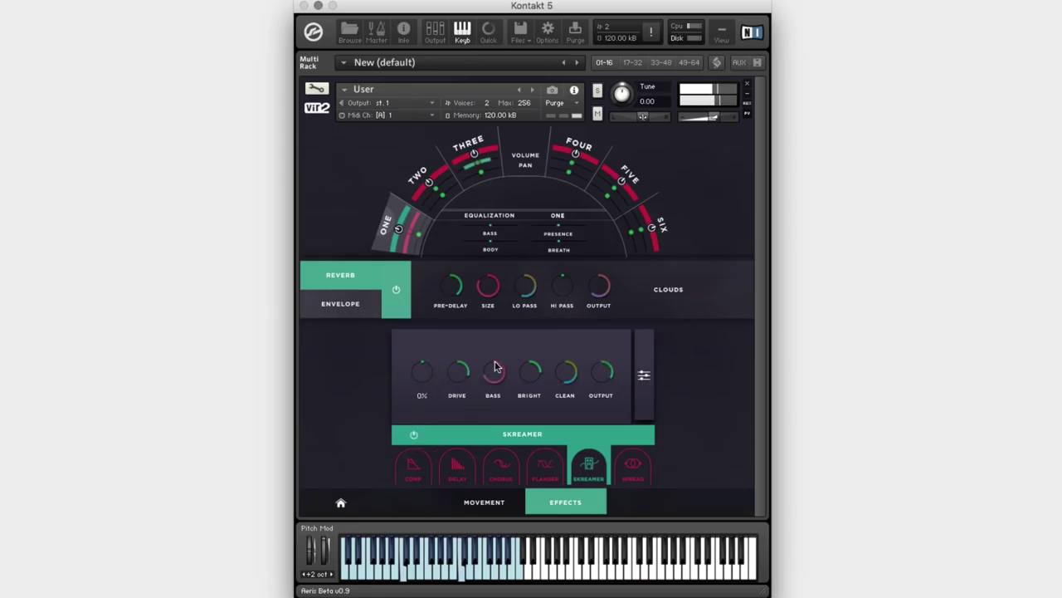
{"action": "mouse_move", "coordinate": [495, 366]}
{"action": "left_mouse_down"}
{"action": "mouse_move", "coordinate": [489, 403]}
{"action": "mouse_move", "coordinate": [493, 376]}
{"action": "left_mouse_up"}
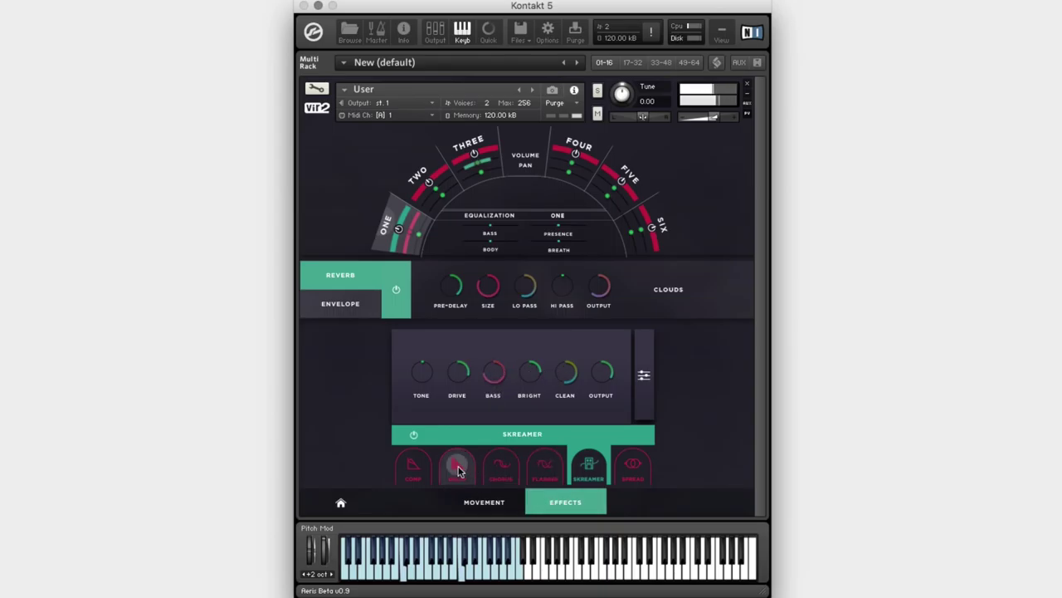
Step: Switch on the Delay effect, raising its dry-wet mix and adjusting the delay time
{"action": "left_click", "coordinate": [459, 470]}
{"action": "left_click", "coordinate": [415, 436]}
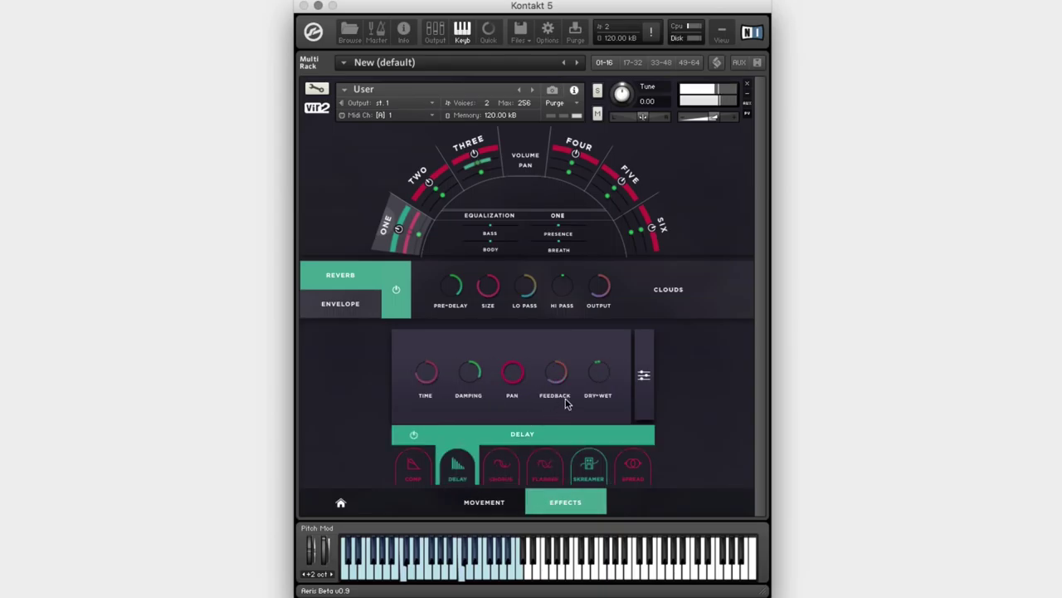
{"action": "left_click_drag", "start_coordinate": [605, 379], "coordinate": [603, 359]}
{"action": "mouse_move", "coordinate": [427, 371]}
{"action": "left_mouse_down"}
{"action": "mouse_move", "coordinate": [424, 415]}
{"action": "mouse_move", "coordinate": [427, 383]}
{"action": "left_mouse_up"}
{"action": "left_click", "coordinate": [646, 380]}
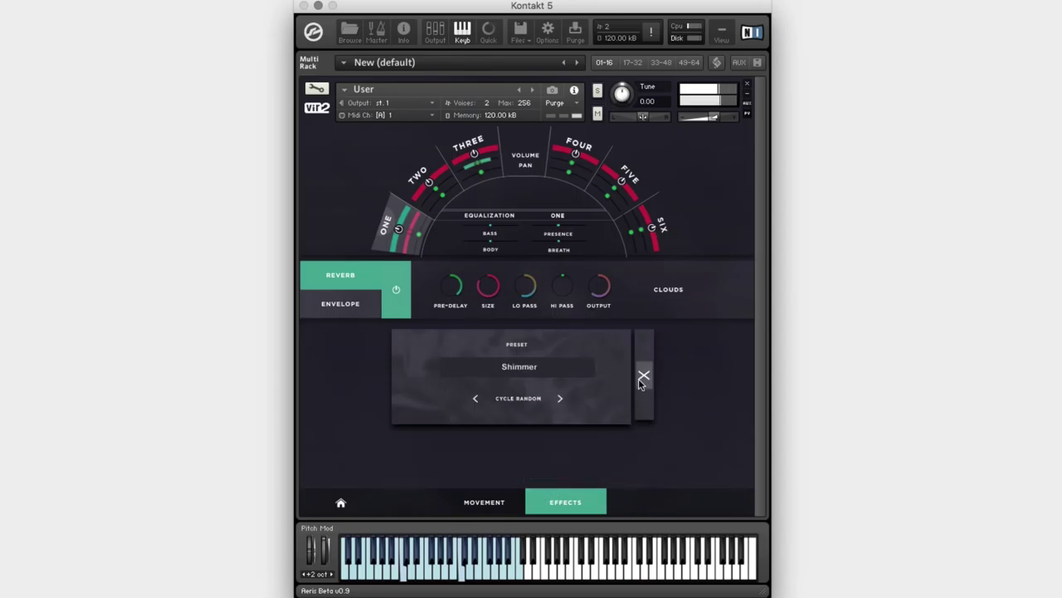
{"action": "left_click", "coordinate": [644, 376]}
{"action": "left_click", "coordinate": [468, 500]}
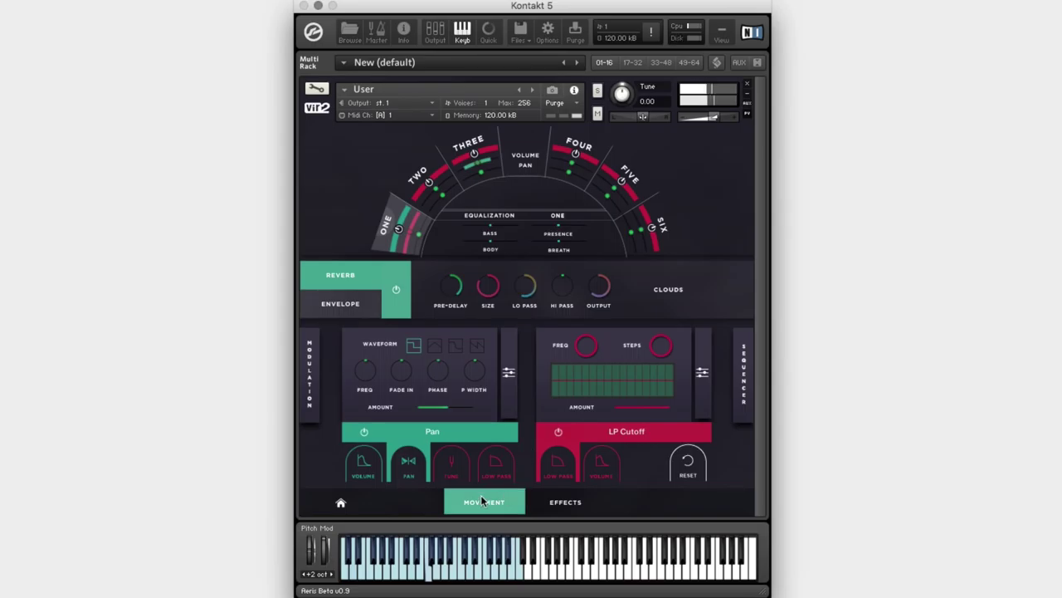
Step: Return Aeris to its home page showing the Aeris logo
{"action": "left_click", "coordinate": [342, 505]}
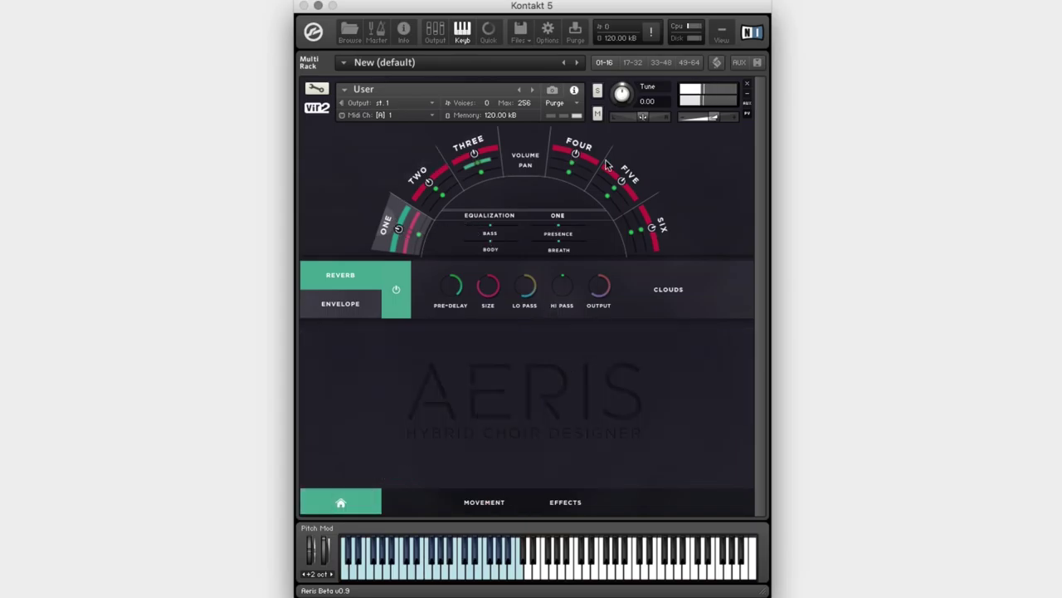